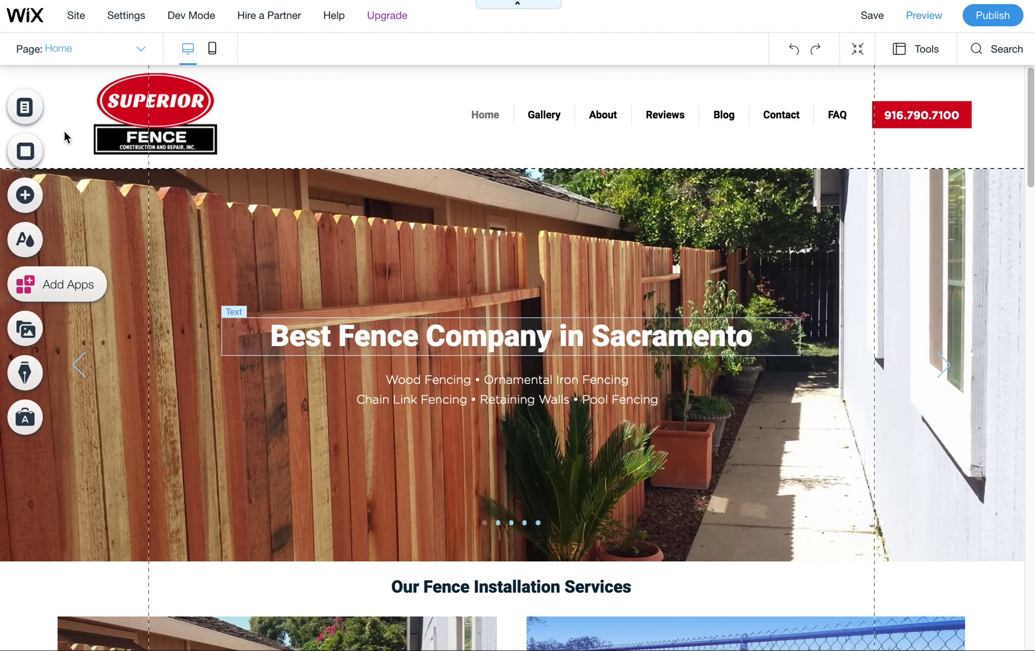
Step: Switch to the Wood Fences page, view Bolt-Up Hidden Steel Posts, then return to Wood Fences
left_click(31, 113)
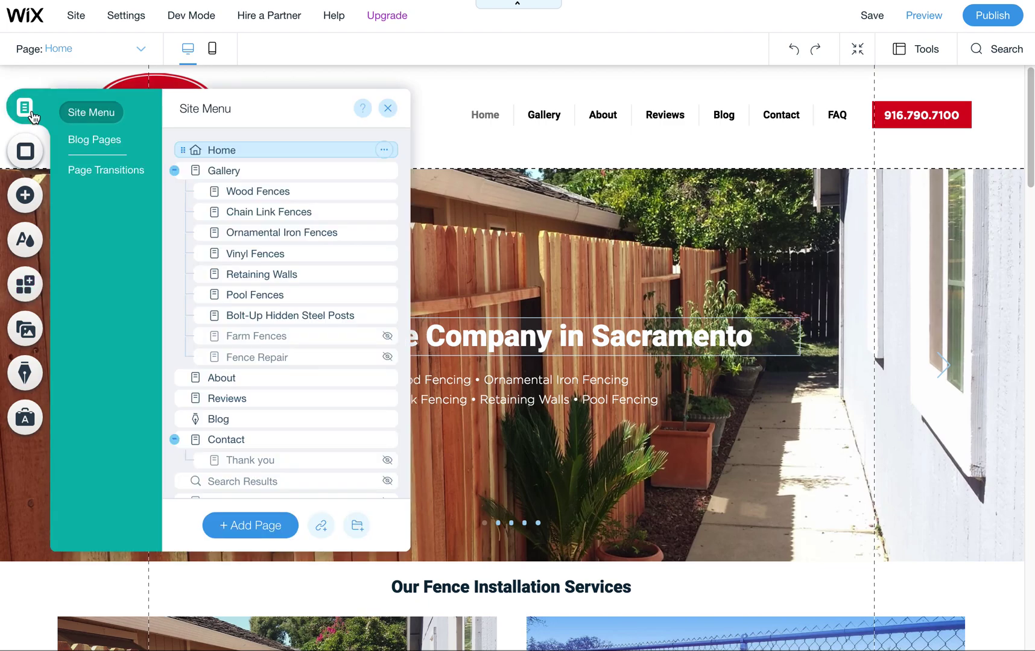
left_click(258, 192)
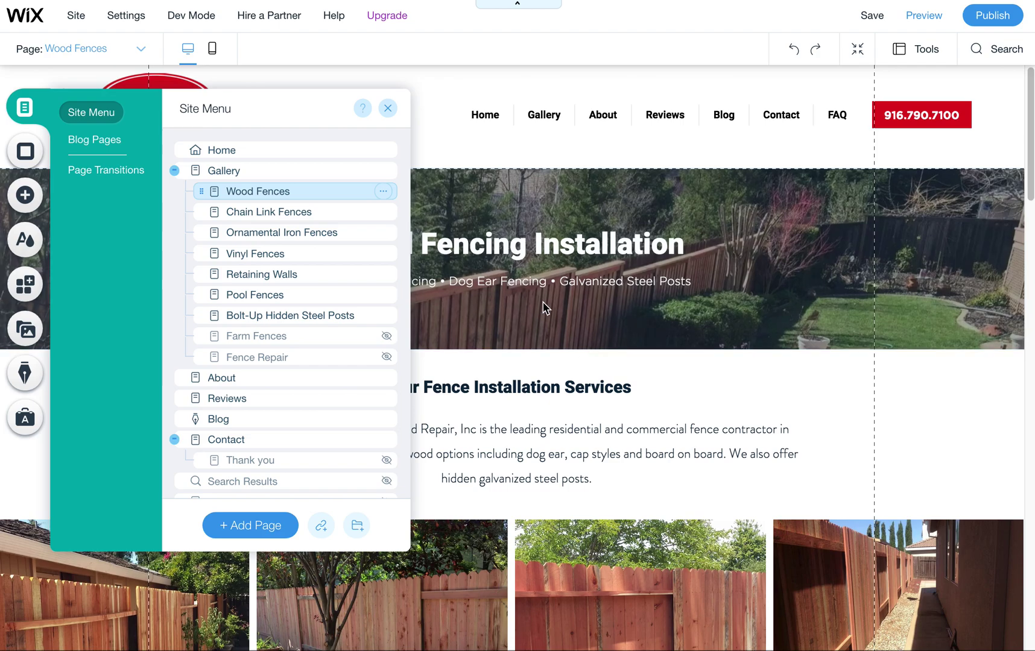
left_click(389, 109)
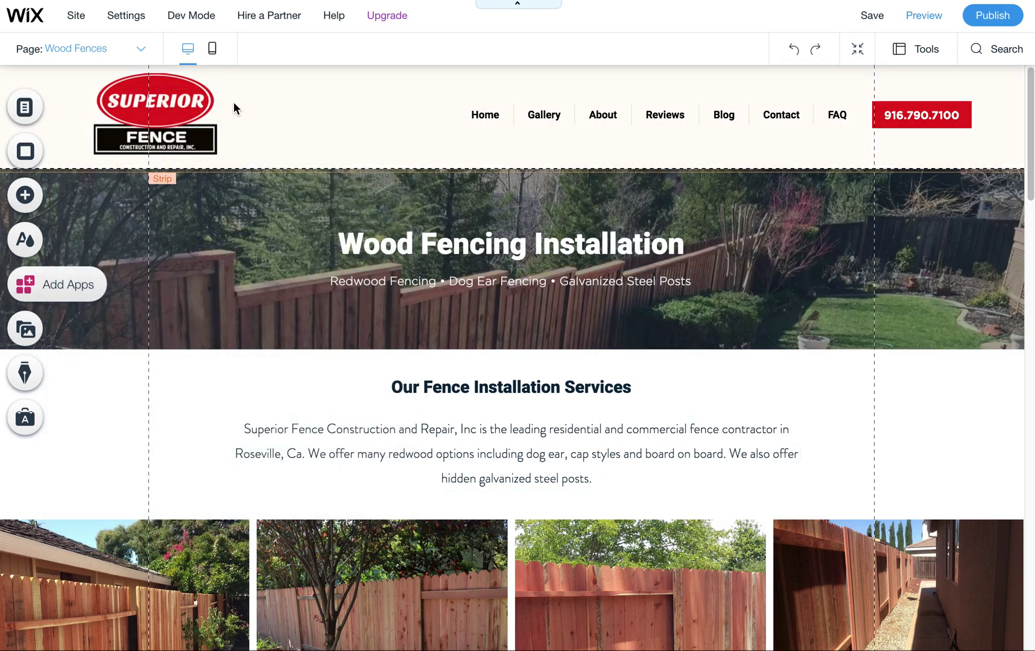
left_click(71, 50)
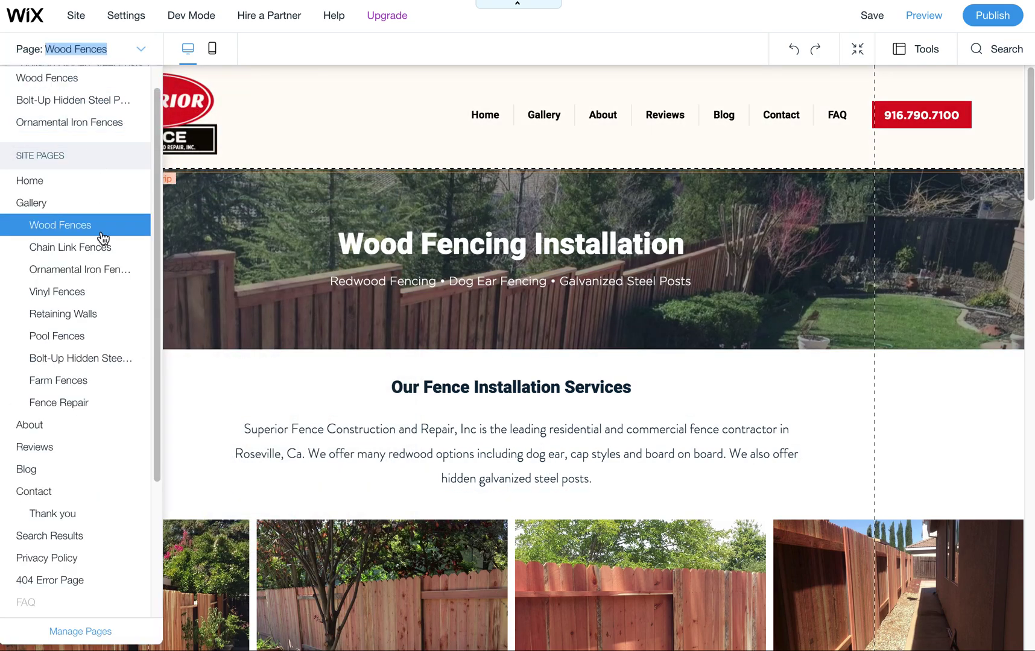
left_click(81, 361)
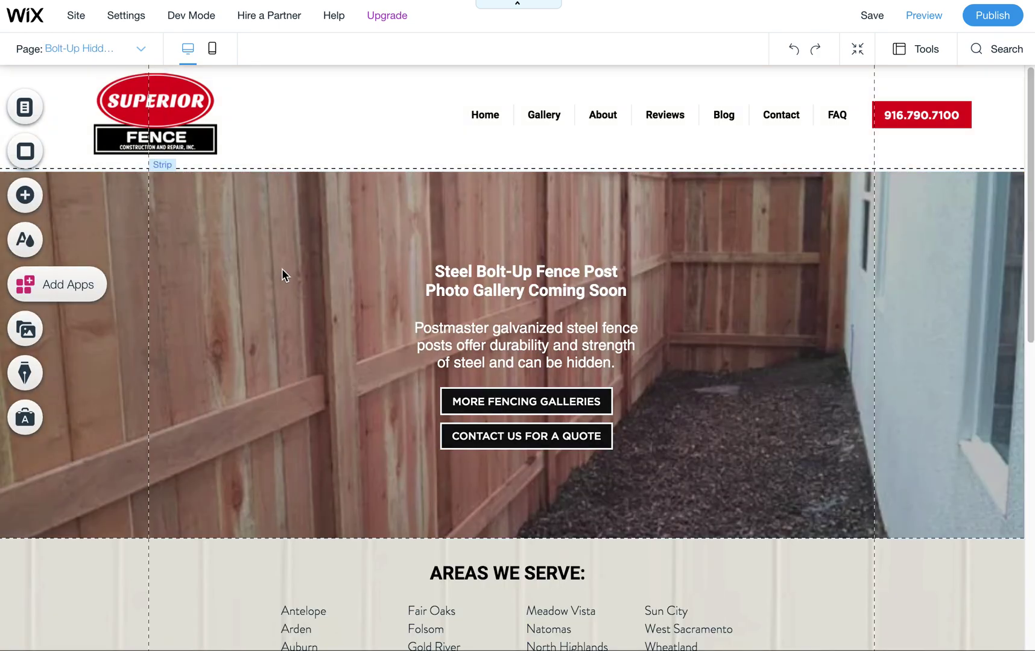
left_click(102, 49)
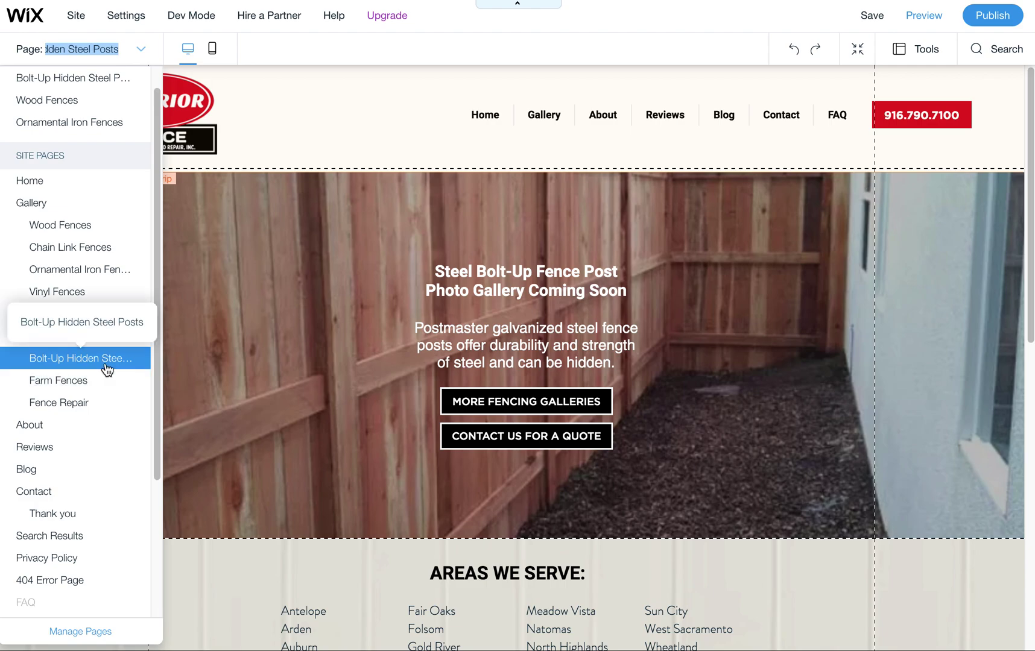
left_click(82, 228)
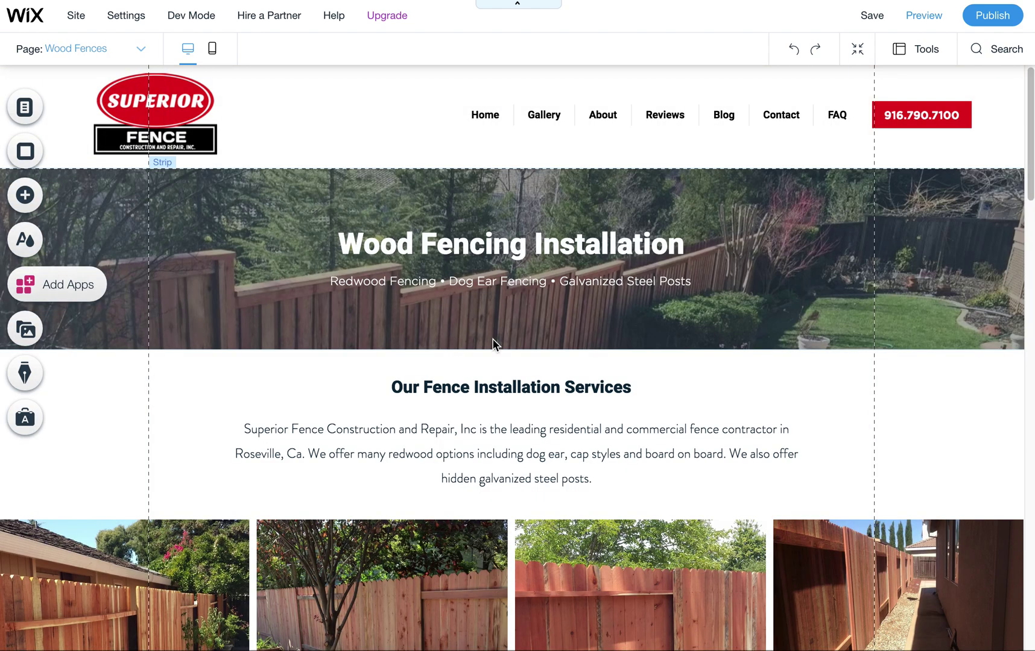
Step: Show the Site Menu with the Gallery subpages, including Bolt-Up Hidden Steel Posts
left_click(25, 110)
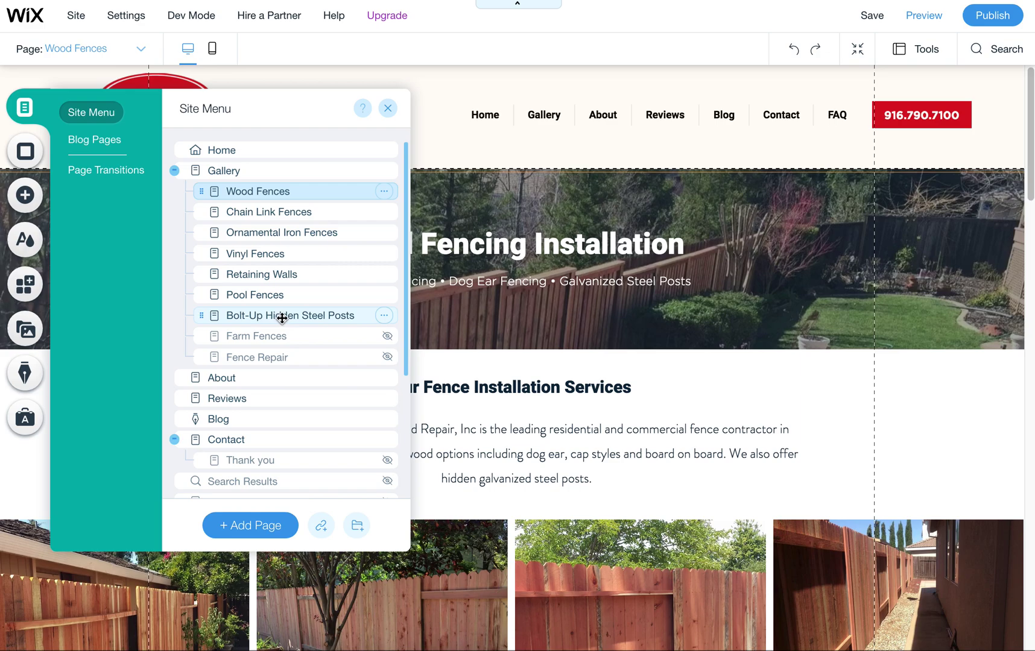
Step: Duplicate the Wood Fences page and name the copy 'Bolt-Up Hidden Steel Posts'
left_click(384, 193)
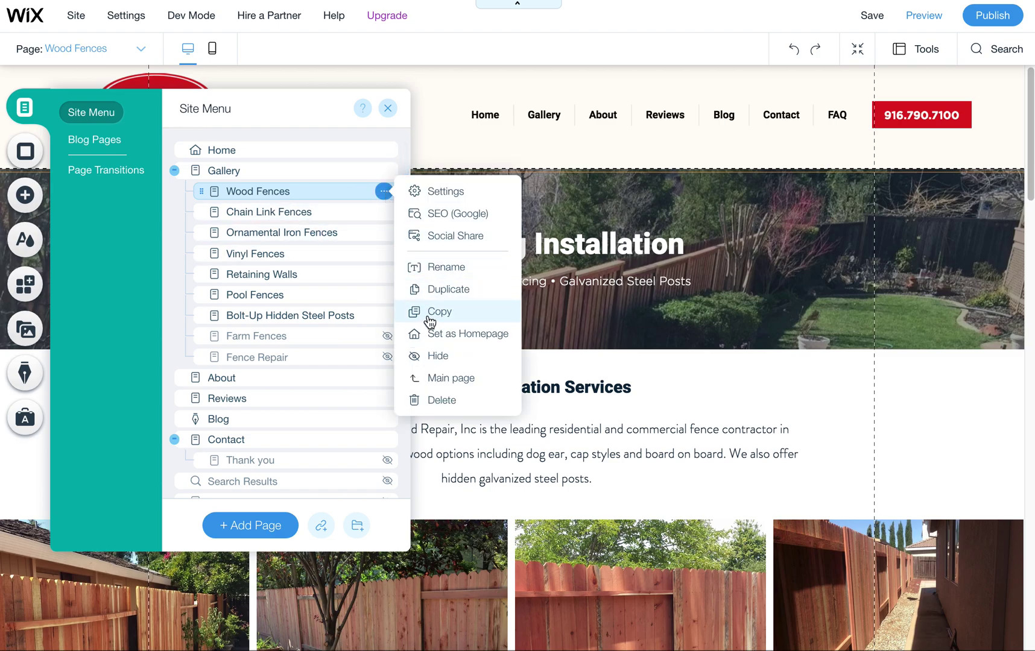
left_click(431, 292)
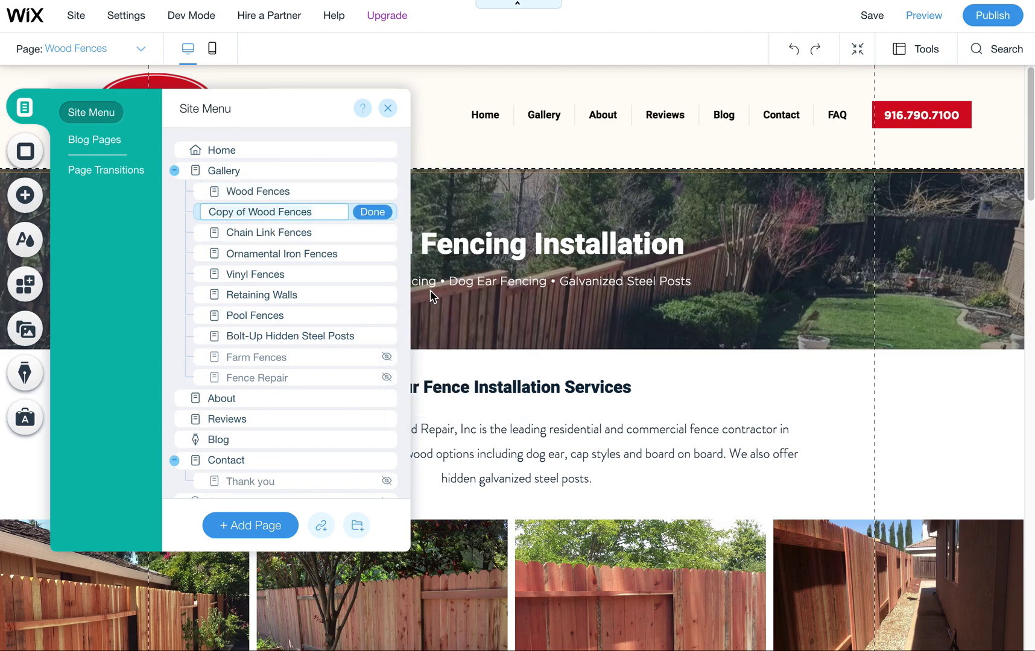
type("Bolt")
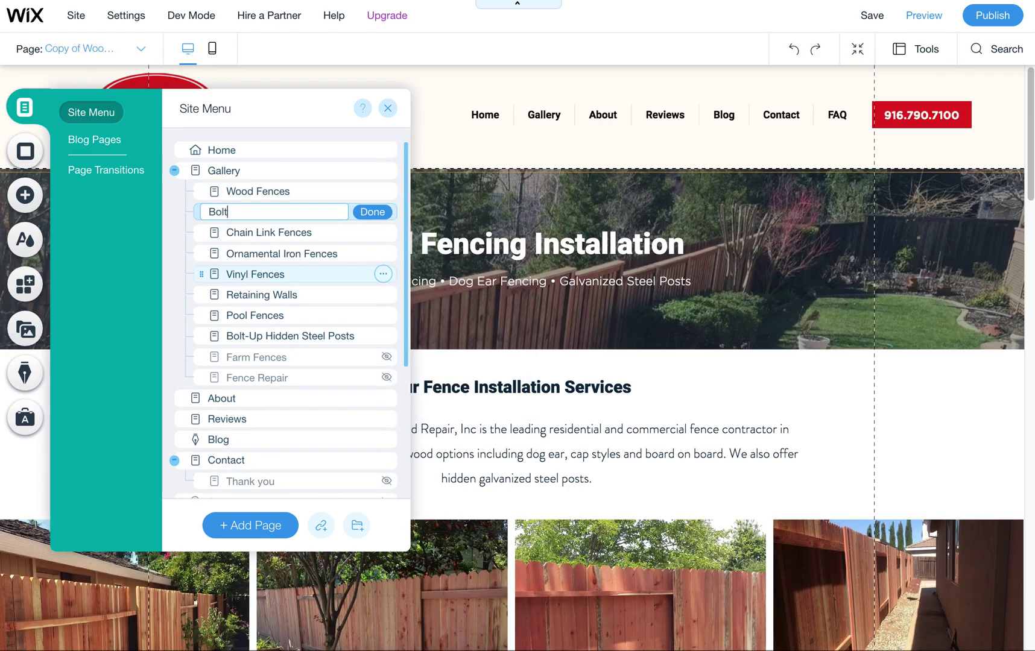
type("-Up Hidden Steel Pos")
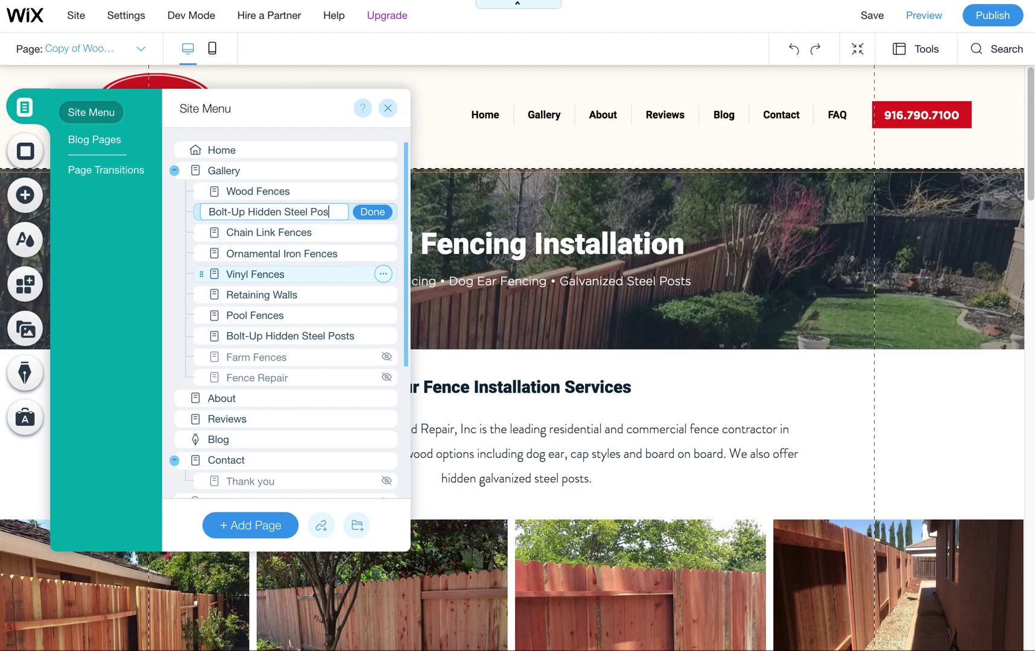
type("ts")
key("Return")
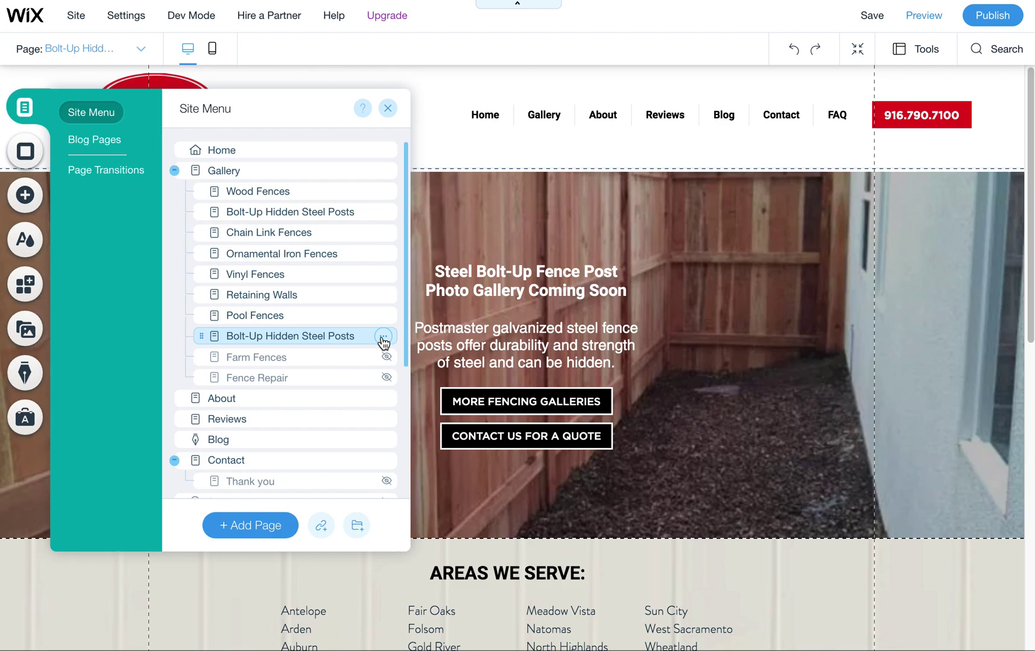
Step: Delete the old Bolt-Up Hidden Steel Posts page and select the new copy
left_click(383, 335)
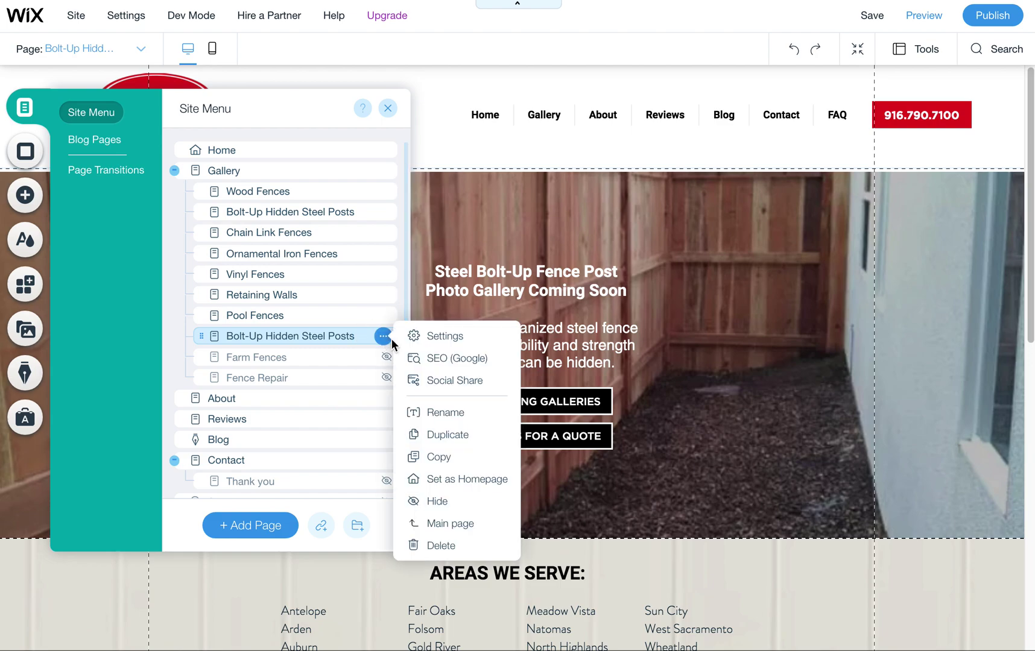
left_click(472, 543)
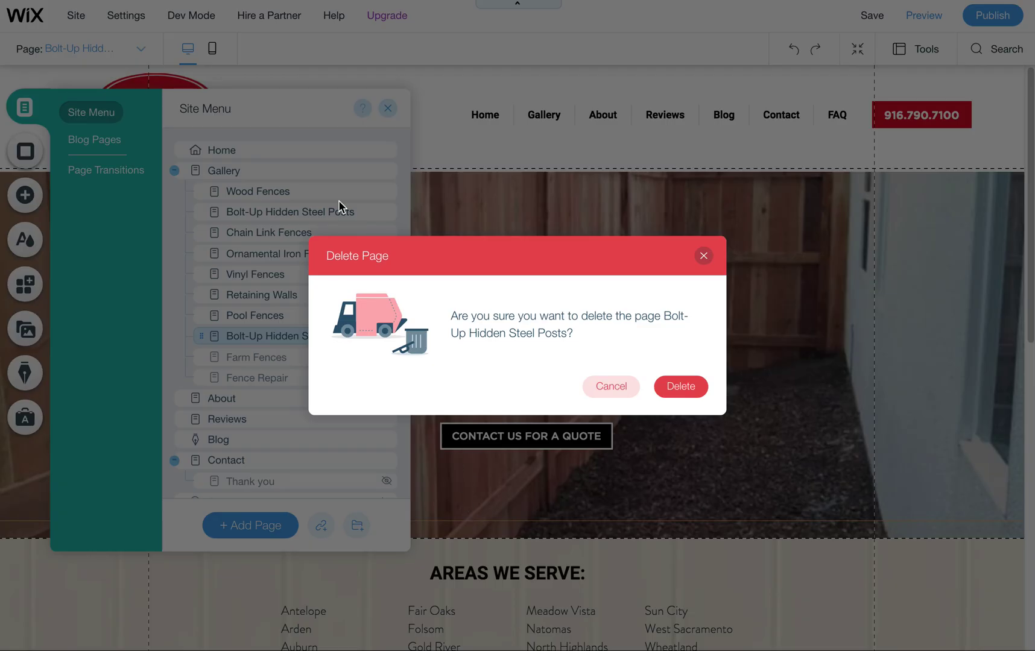
left_click(670, 388)
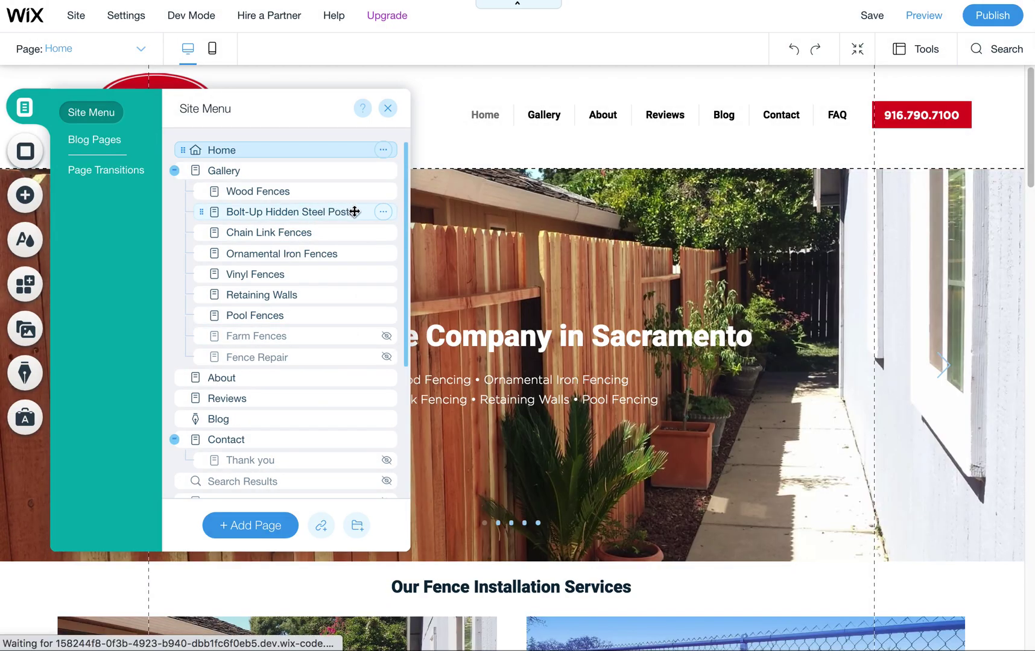
left_click(345, 212)
Step: Show the new page's SEO settings with its copy-of-wood-fences slug, then start a new browser tab
left_click(384, 211)
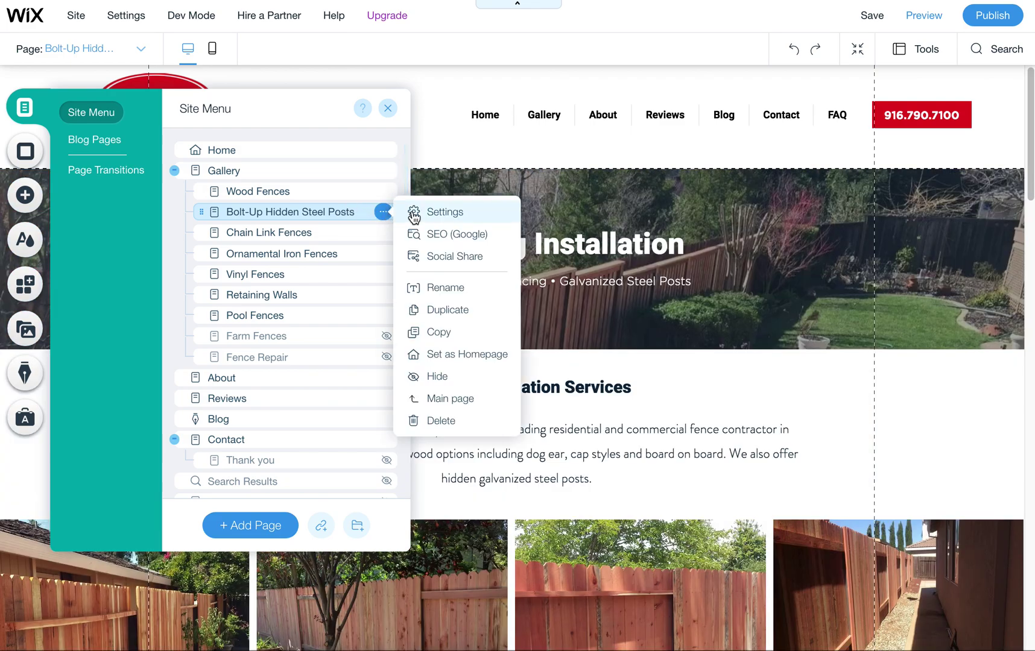
left_click(444, 234)
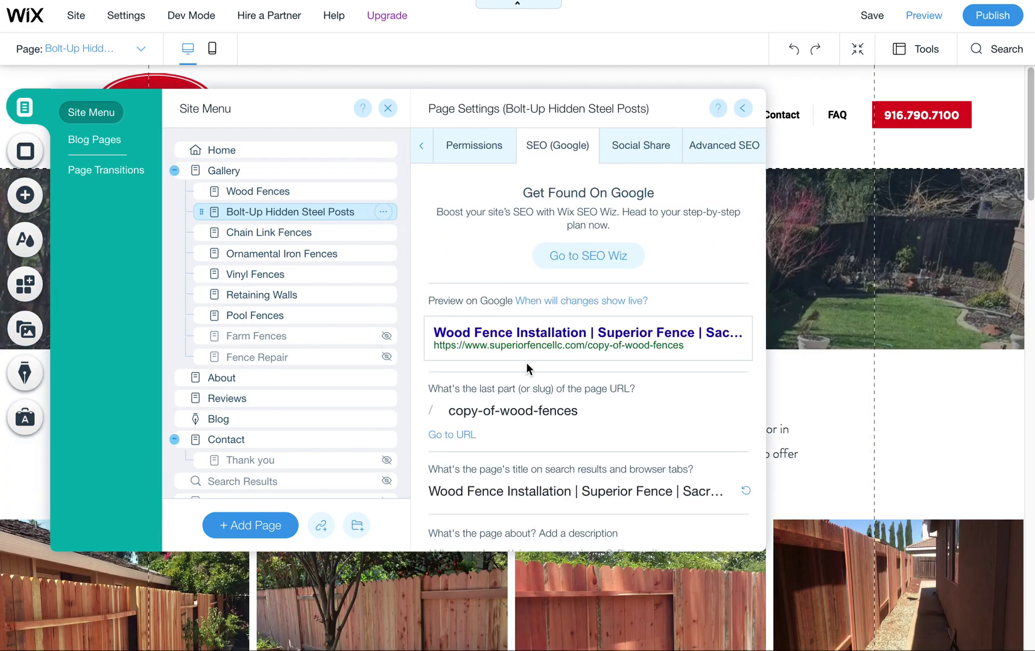
left_click(535, 416)
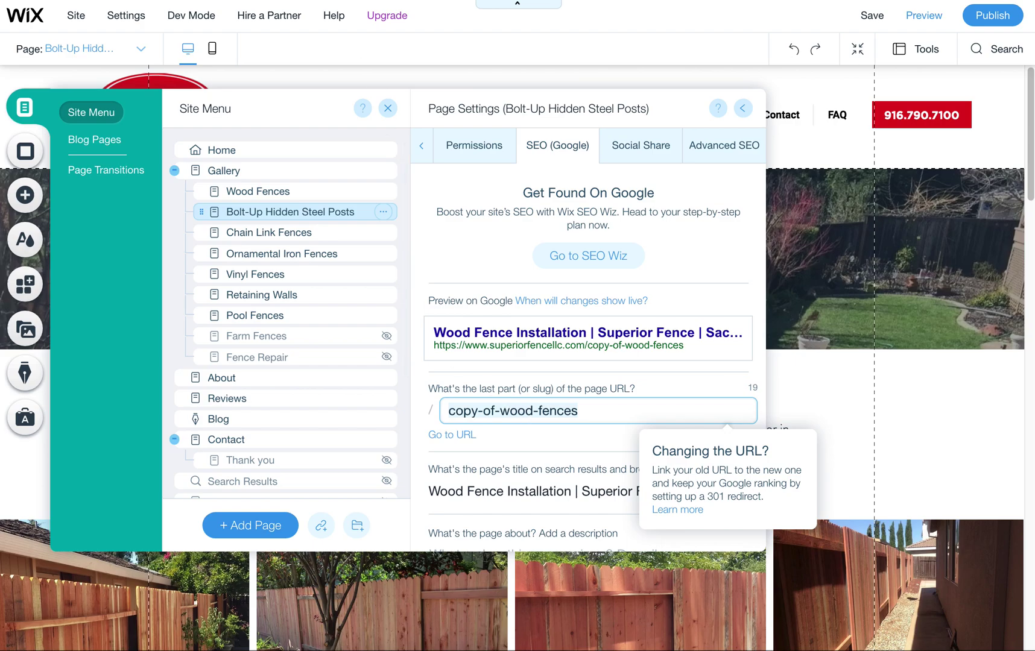
key("ctrl+t")
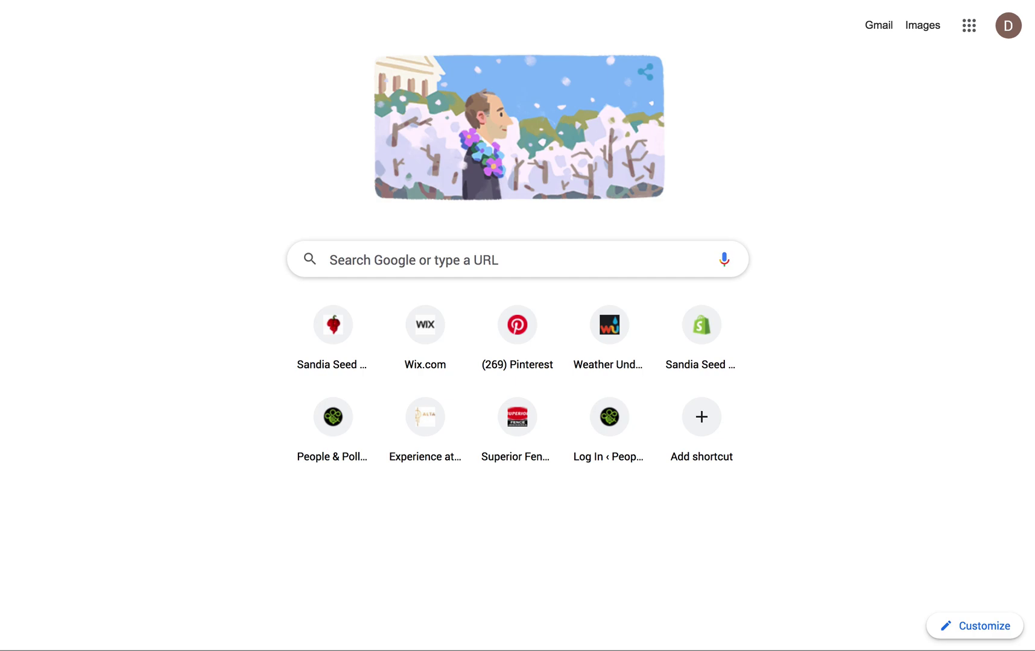
Step: Load the live Superior Fence site and go to its Bolt-Up Hidden Steel Posts page
type("sup")
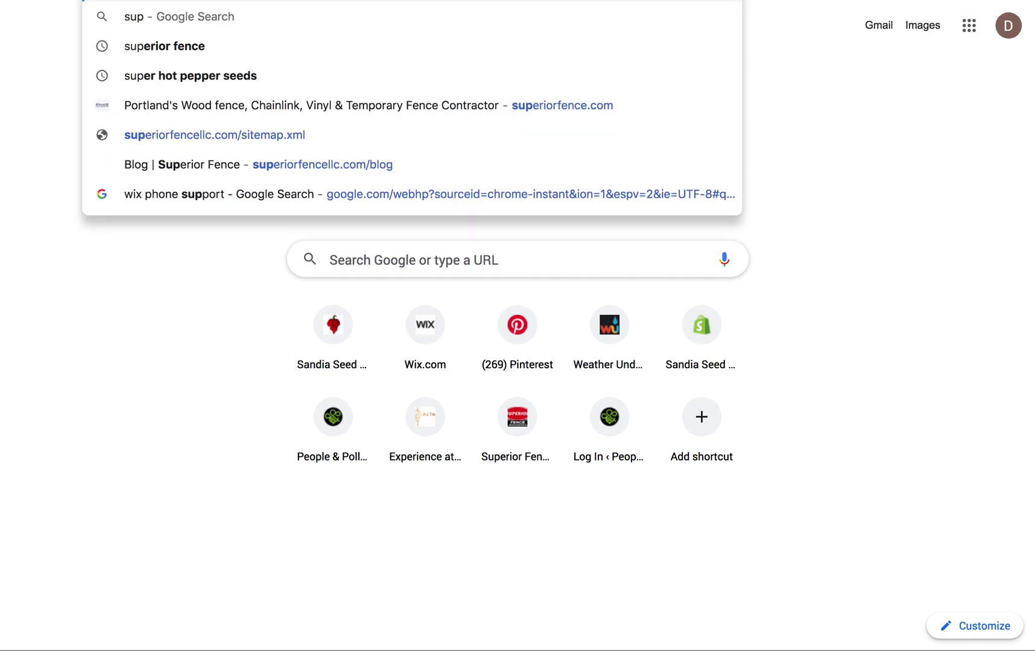
left_click(544, 128)
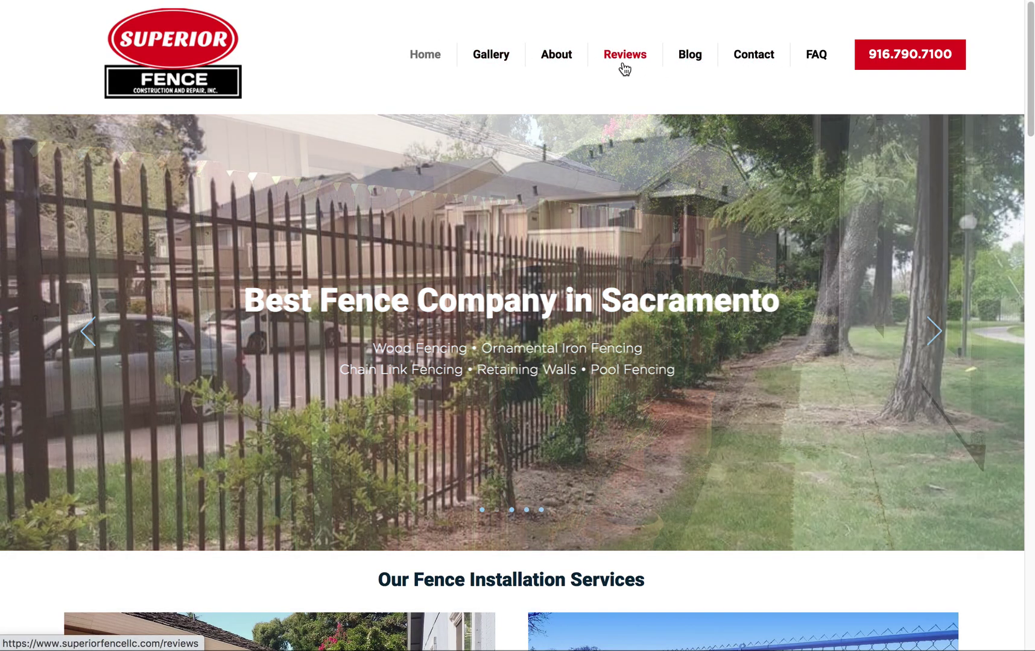
mouse_move(502, 63)
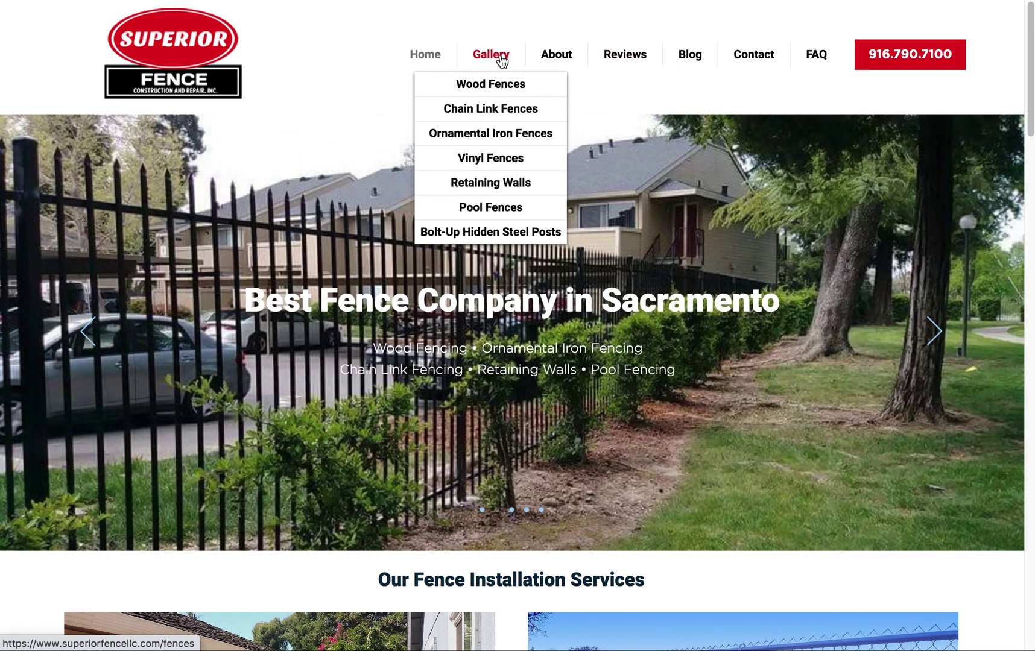
left_click(493, 232)
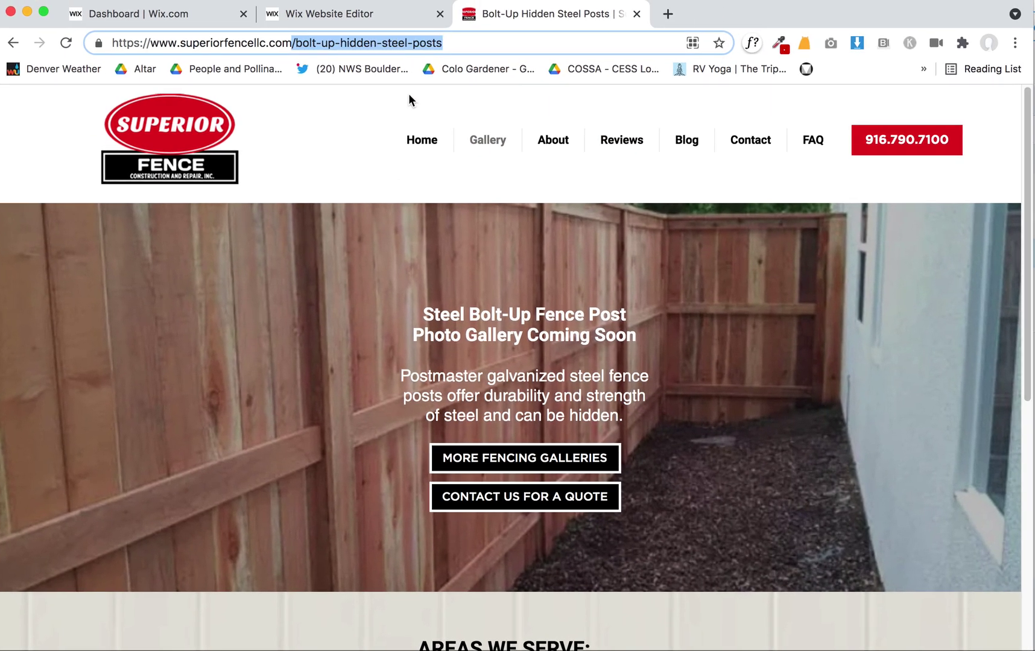
Step: Copy bolt-up-hidden-steel-posts from the page address and return to the editor tab
left_click_drag(294, 44, 392, 62)
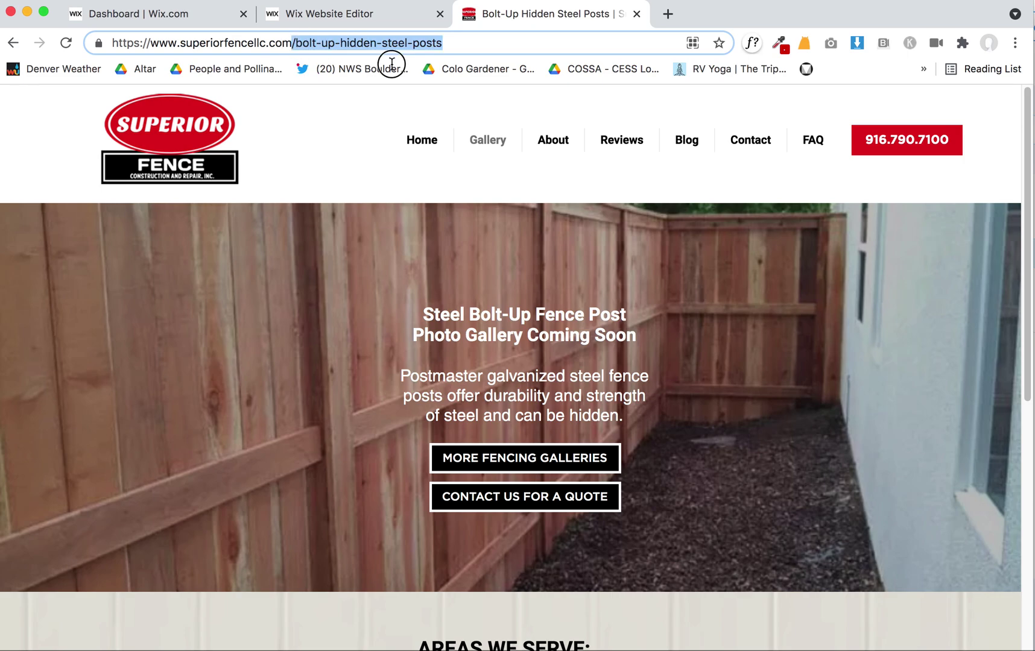
left_click(357, 43)
mouse_move(293, 43)
left_mouse_down()
mouse_move(411, 43)
mouse_move(297, 43)
left_mouse_up()
key("ctrl+c")
left_click(331, 18)
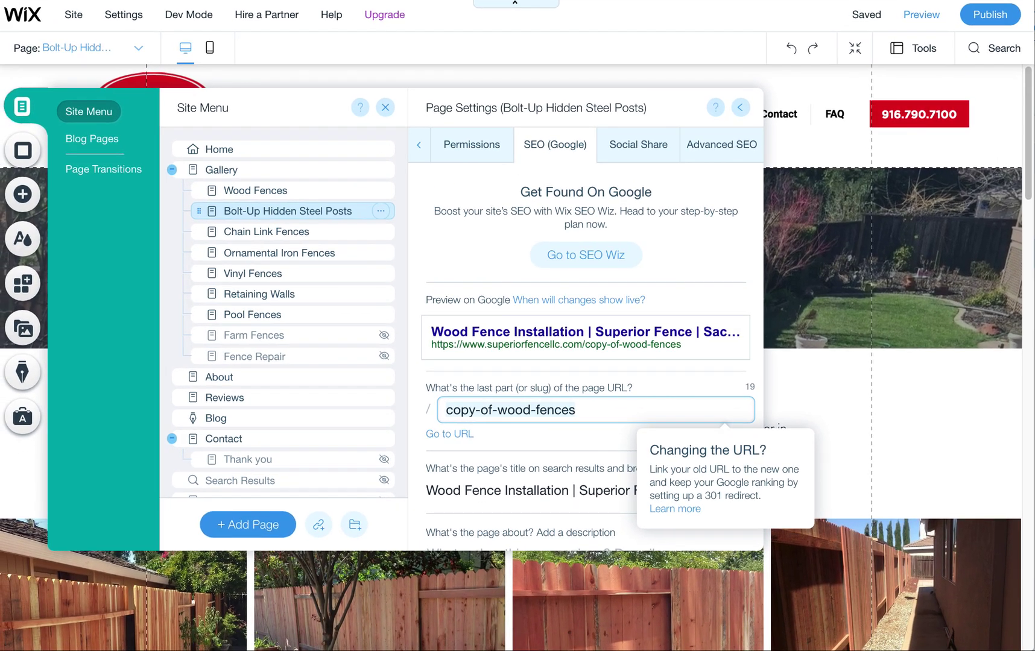
Step: Paste bolt-up-hidden-steel-posts as the URL slug and enter the Bolt-Up Hidden Steel Posts search title
left_click(534, 413)
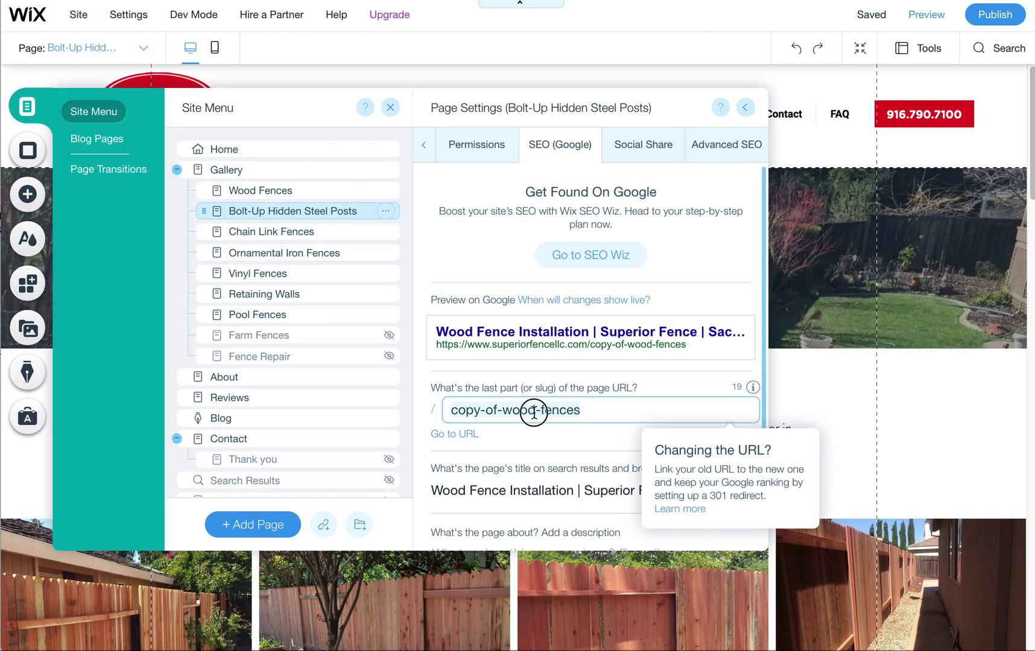
key("ctrl+v")
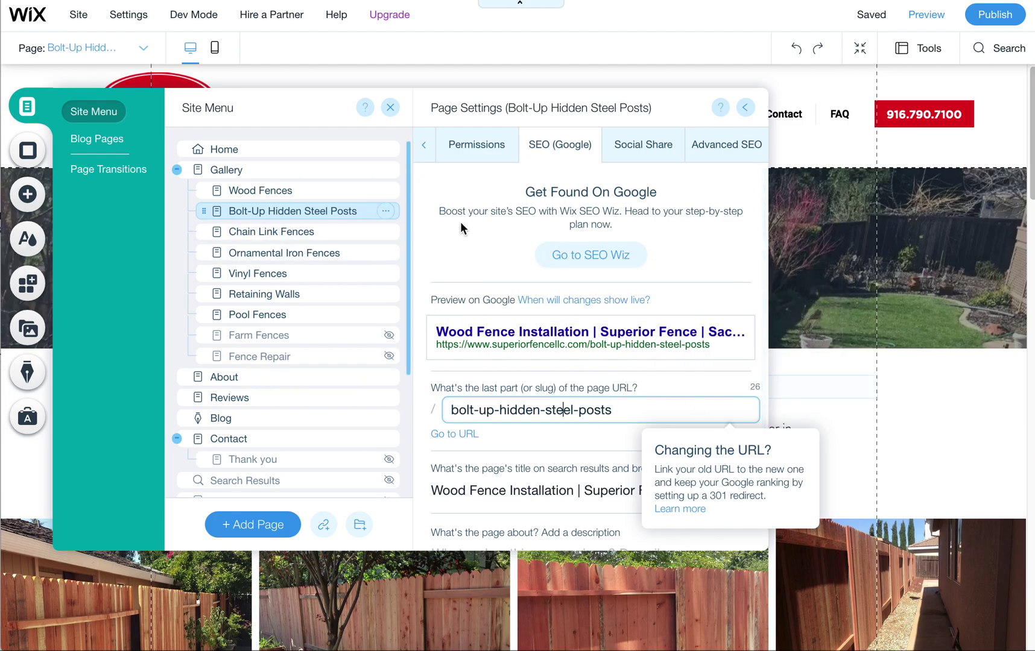
left_click(510, 493)
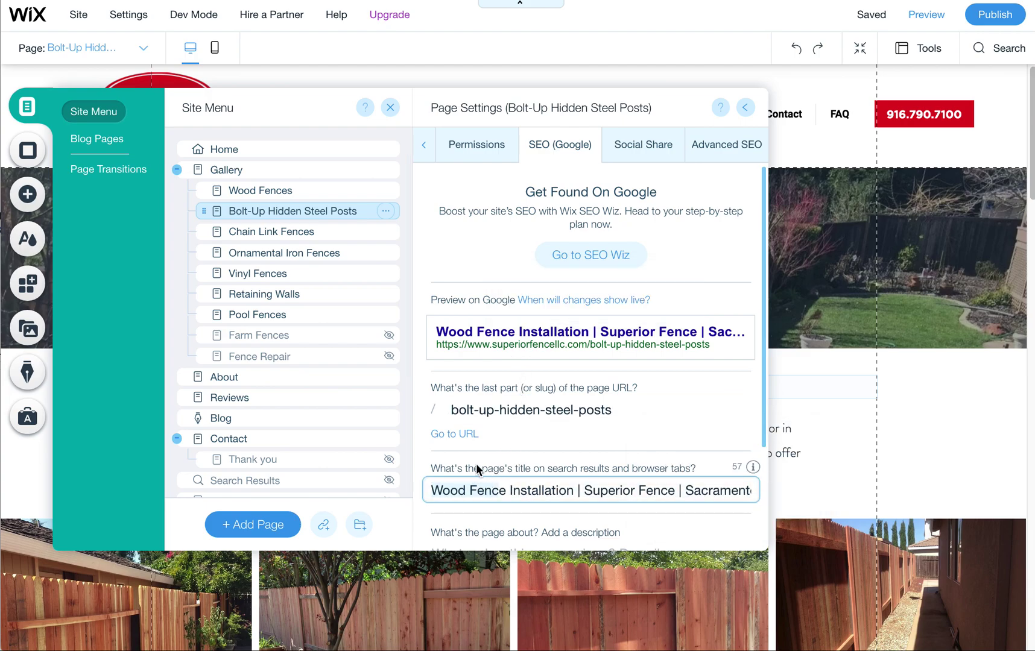
type("Bolt-Up ")
type("Hidden S")
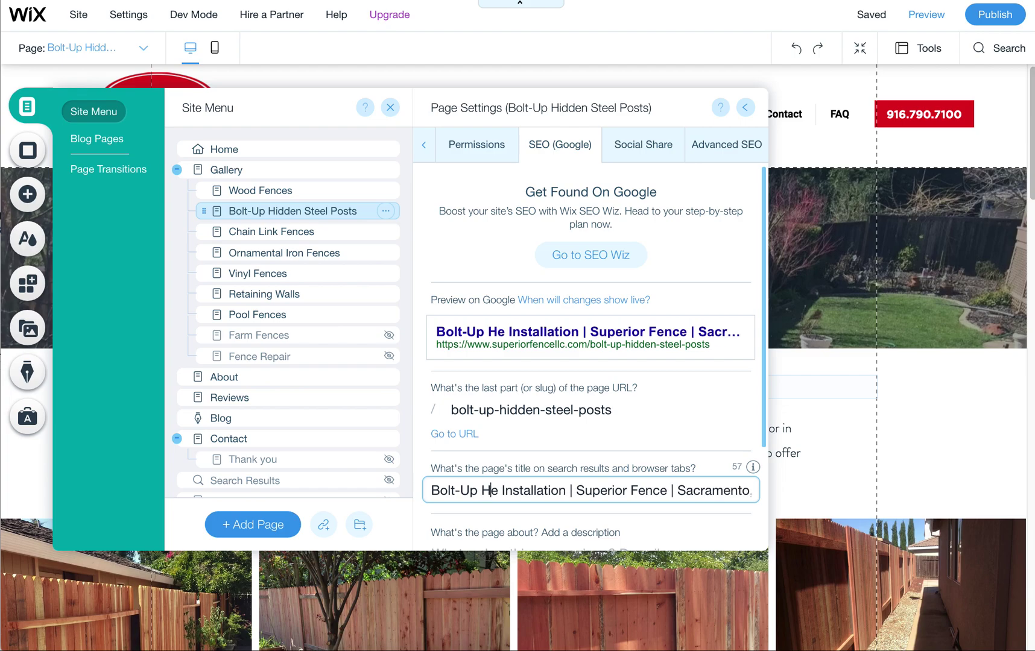
type("teel Posts")
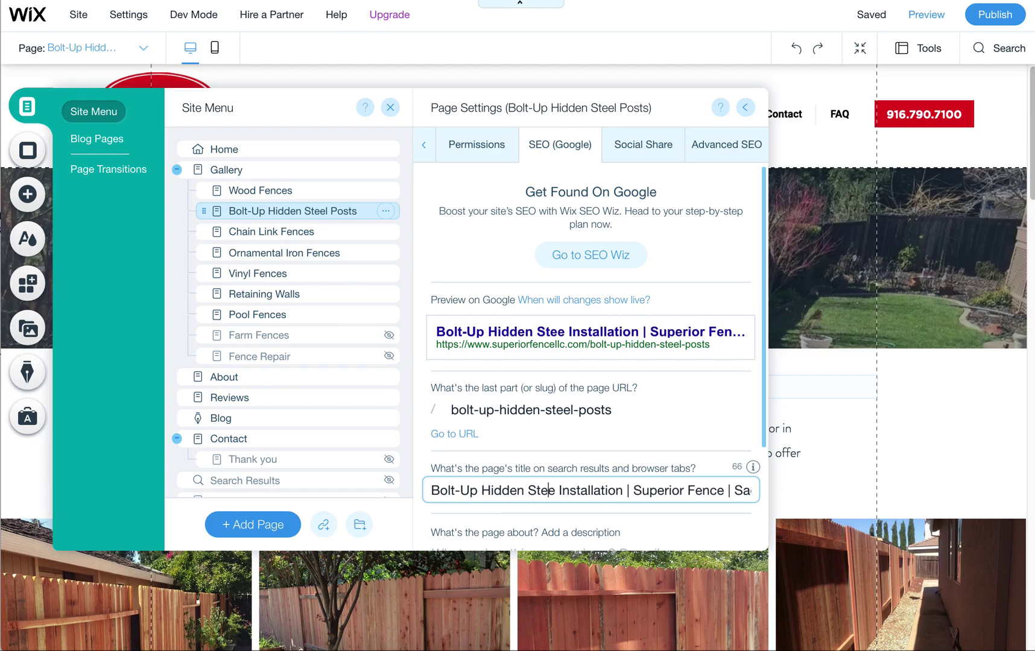
key("Delete")
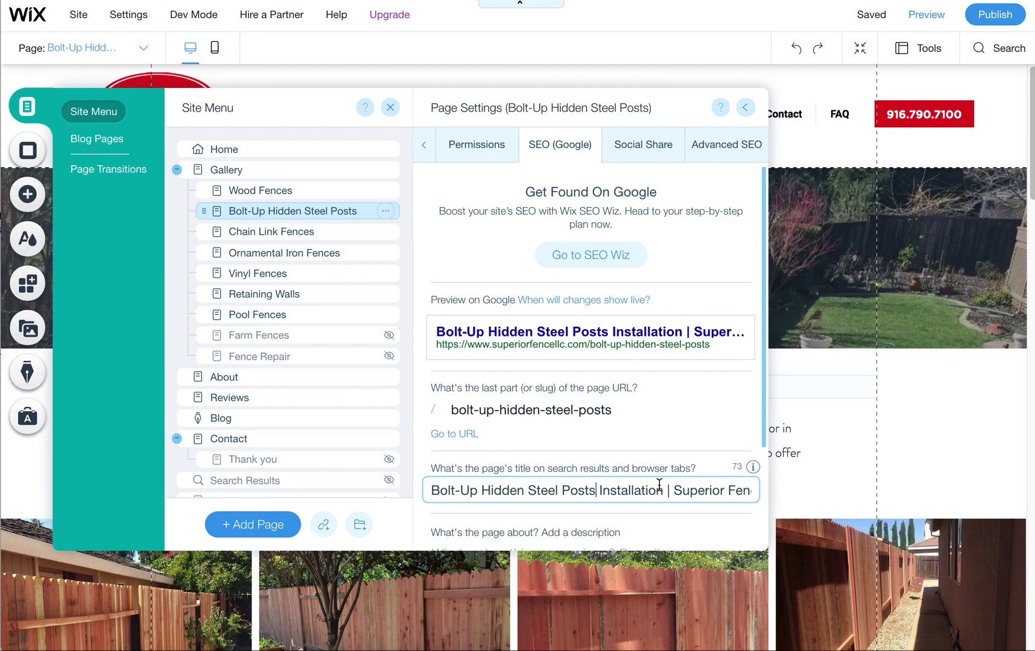
key("End")
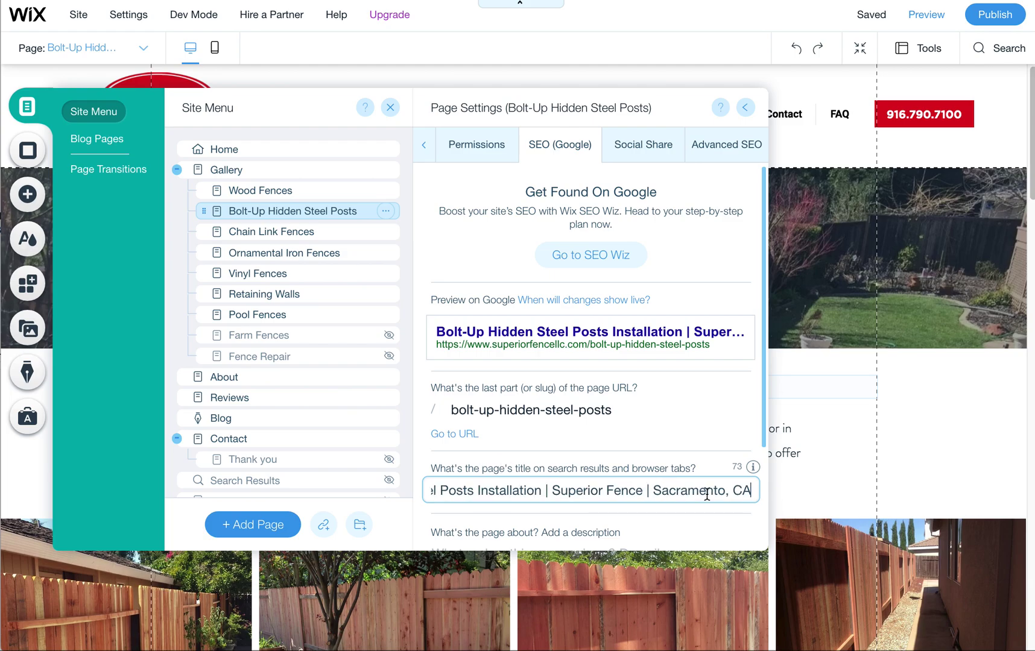
scroll(598, 468, "down", 3)
Step: Fill the description box with 'We install Bolt-Up Hidden Steel Posts for strong fences in Sacramento, California.'
left_click(543, 434)
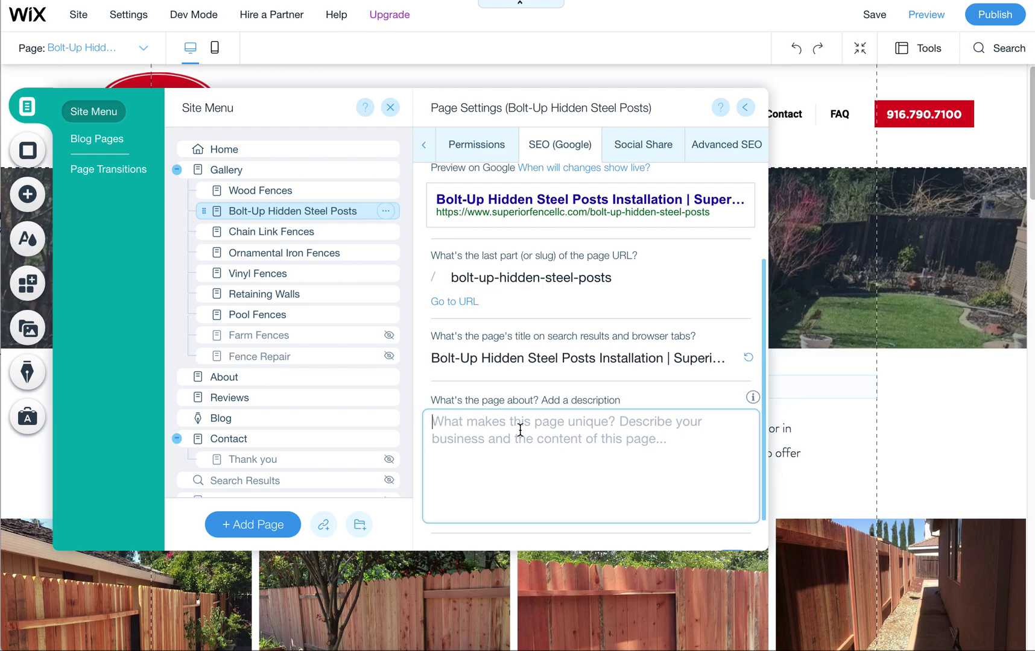
scroll(579, 362, "up", 1)
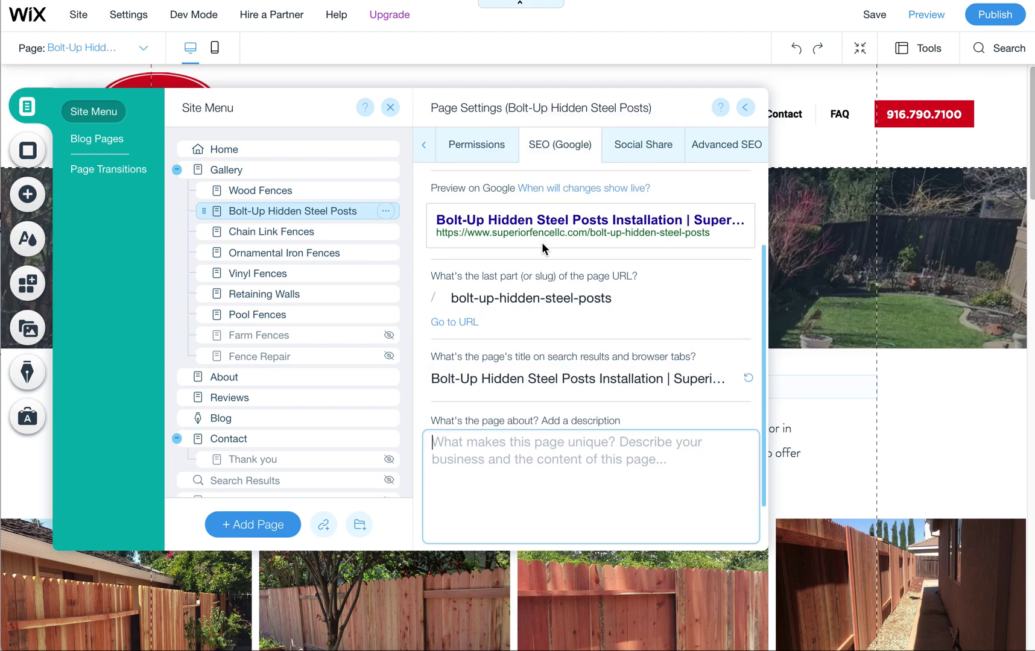
left_click(545, 378)
left_click(510, 465)
type("Bolt-Up Hidden Steel Posts Installation | Superior Fence | Sacramento, CA")
triple_click(596, 474)
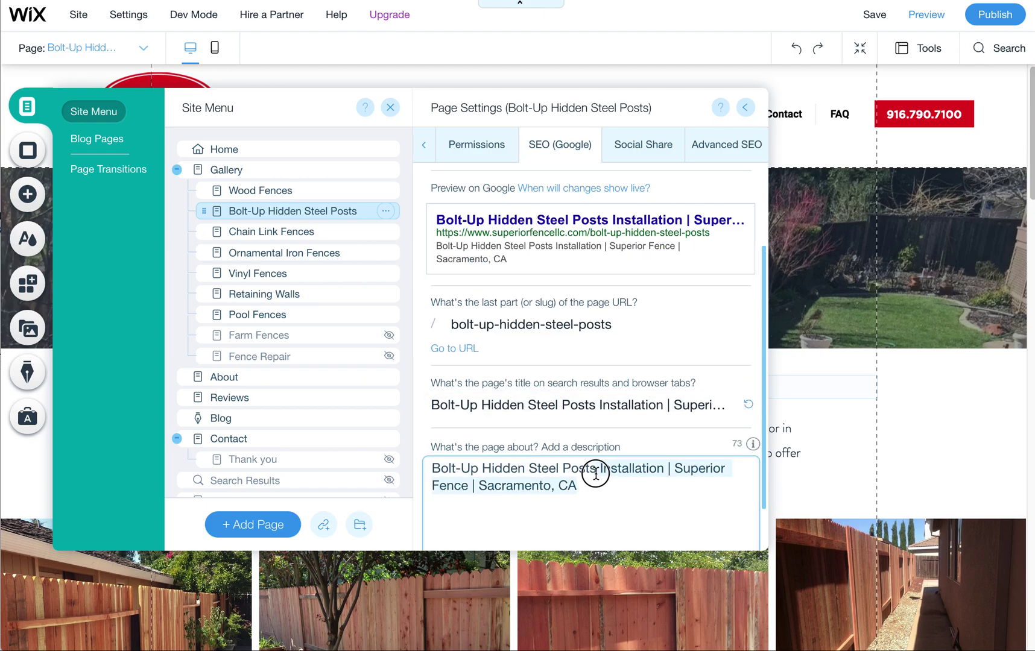
type("Bolt-Up Hidden Steel Posts")
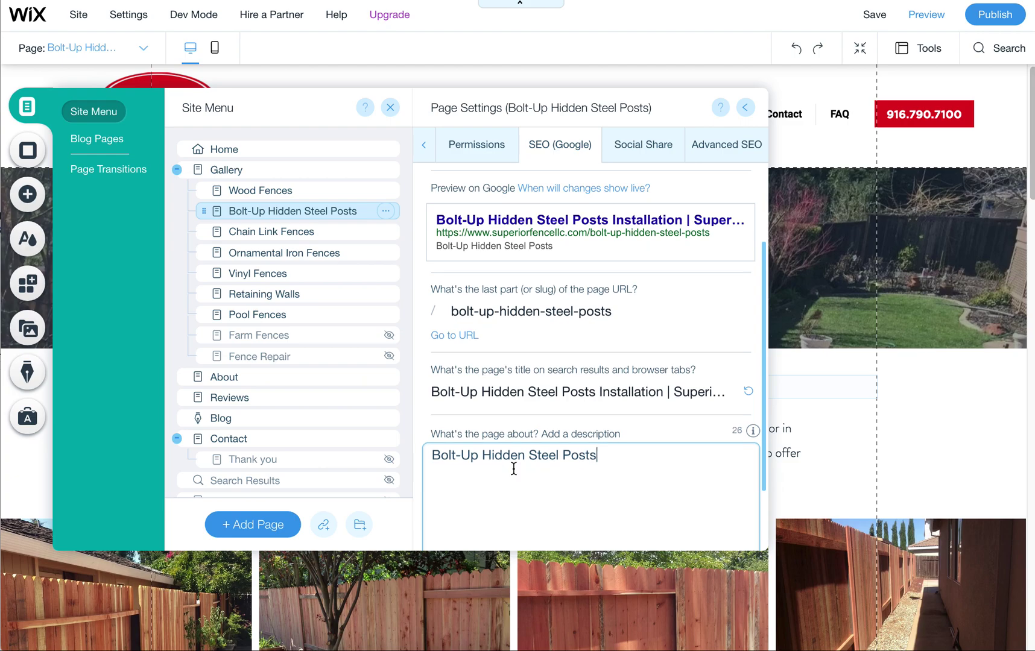
left_click(428, 455)
type("We install Bolt-Up Hidden Steel Posts ")
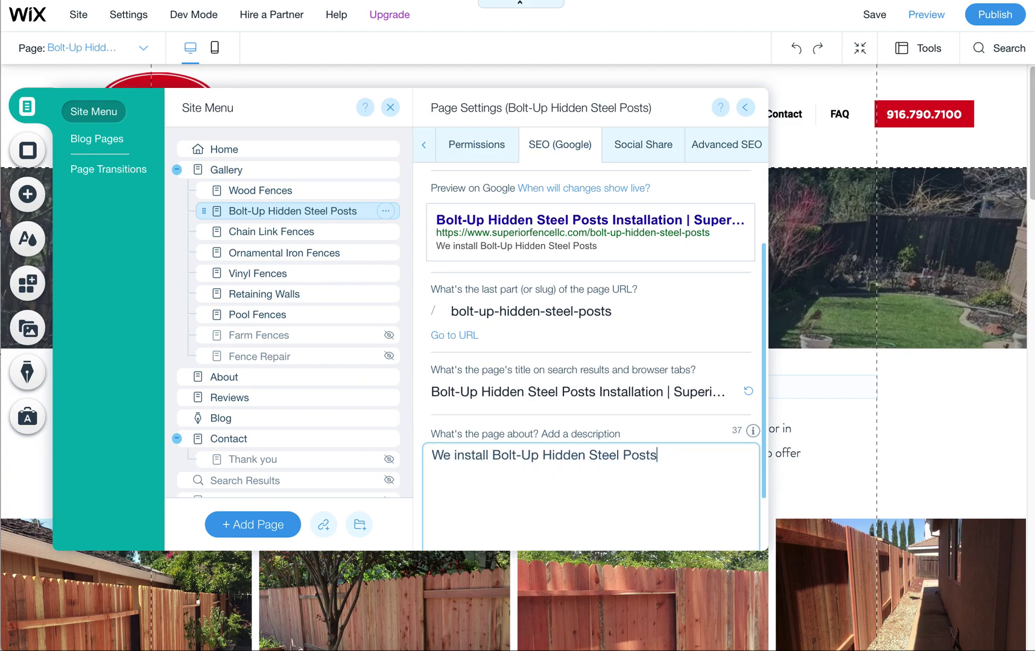
type("for strong fences.")
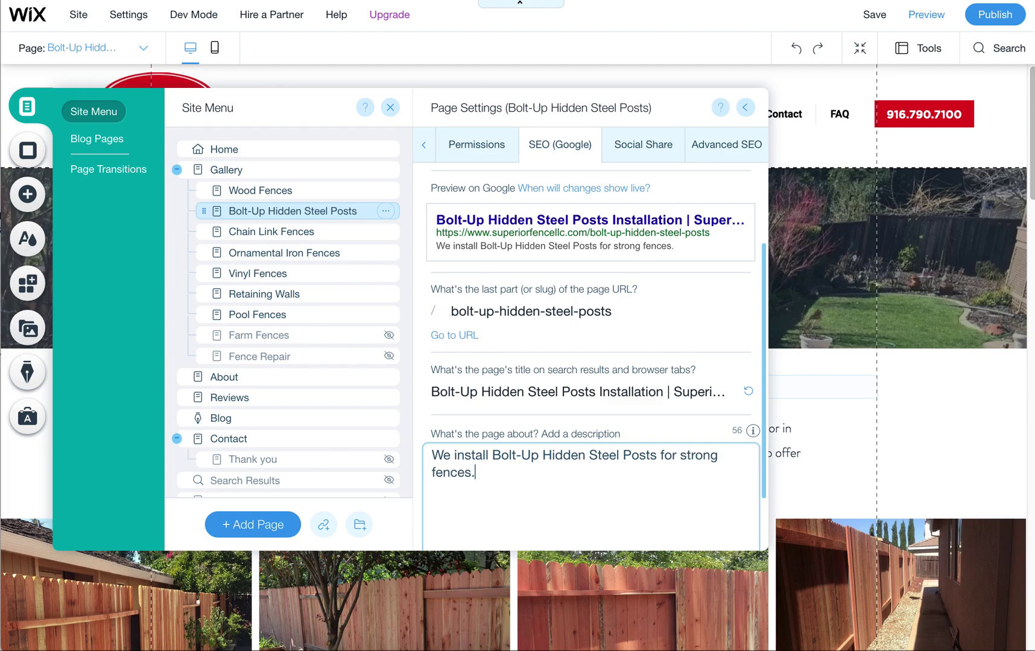
key("BackSpace")
type("in Sacramento")
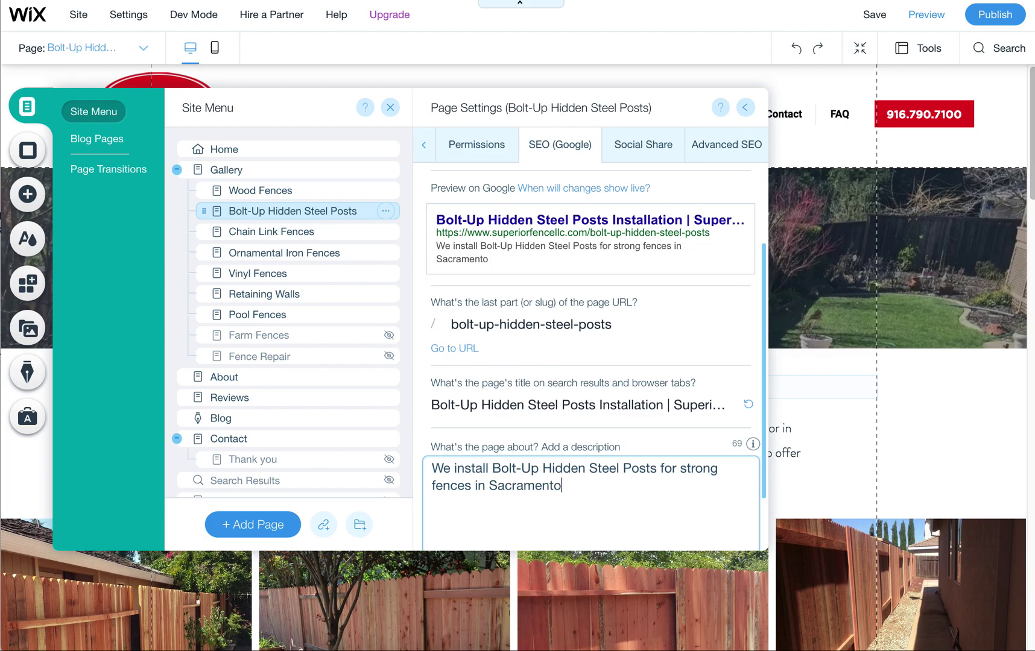
type(", California.")
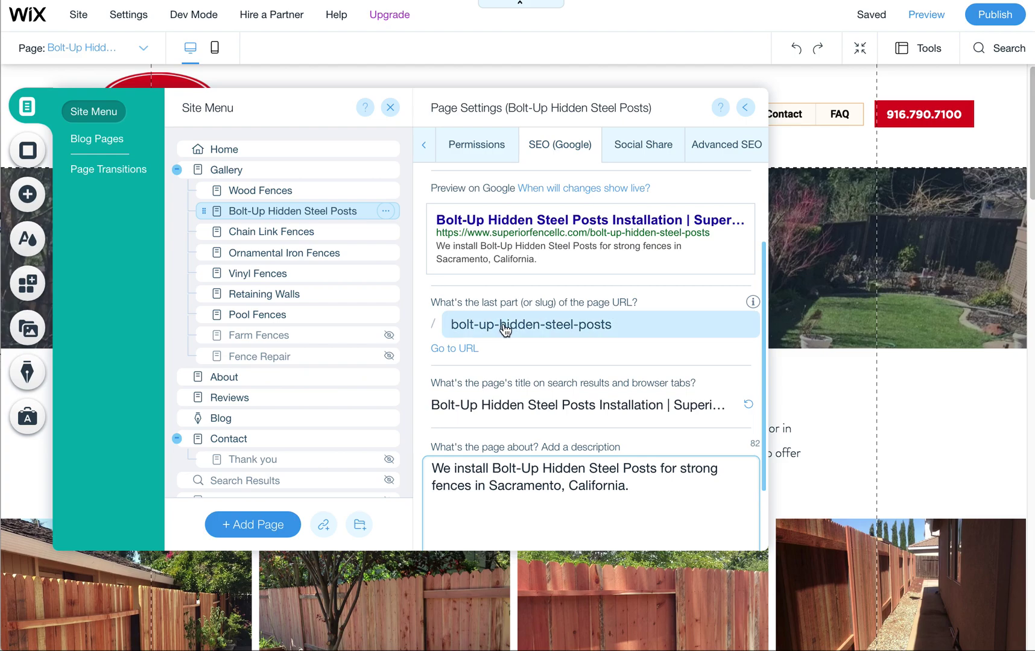
Step: Close the SEO settings and Site Menu, confirming Bolt-Up Hidden Steel Posts is the page being edited
left_click(747, 113)
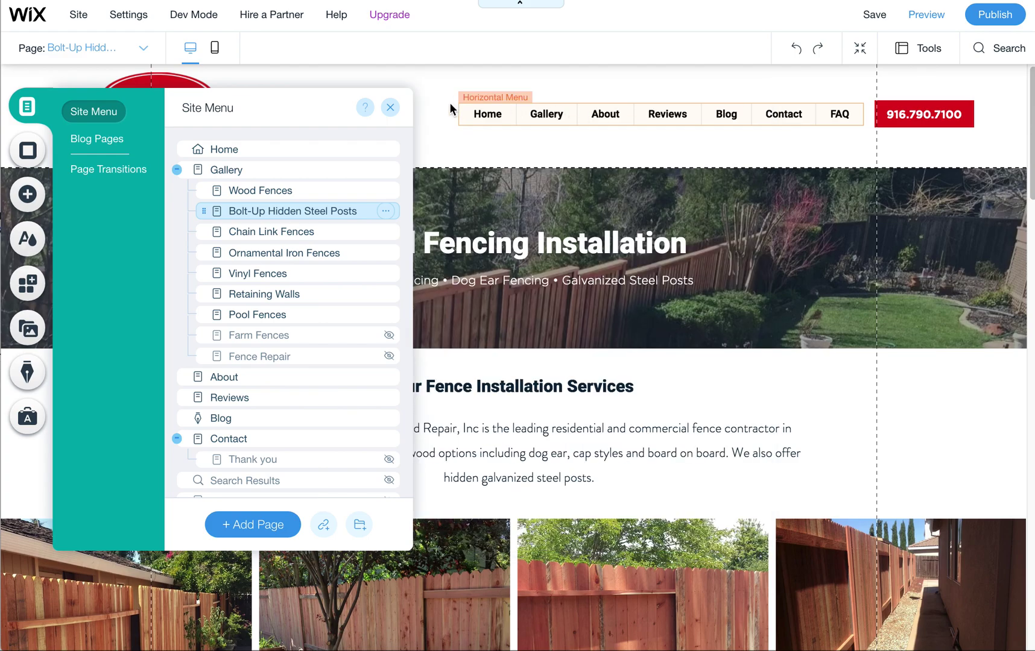
left_click(391, 108)
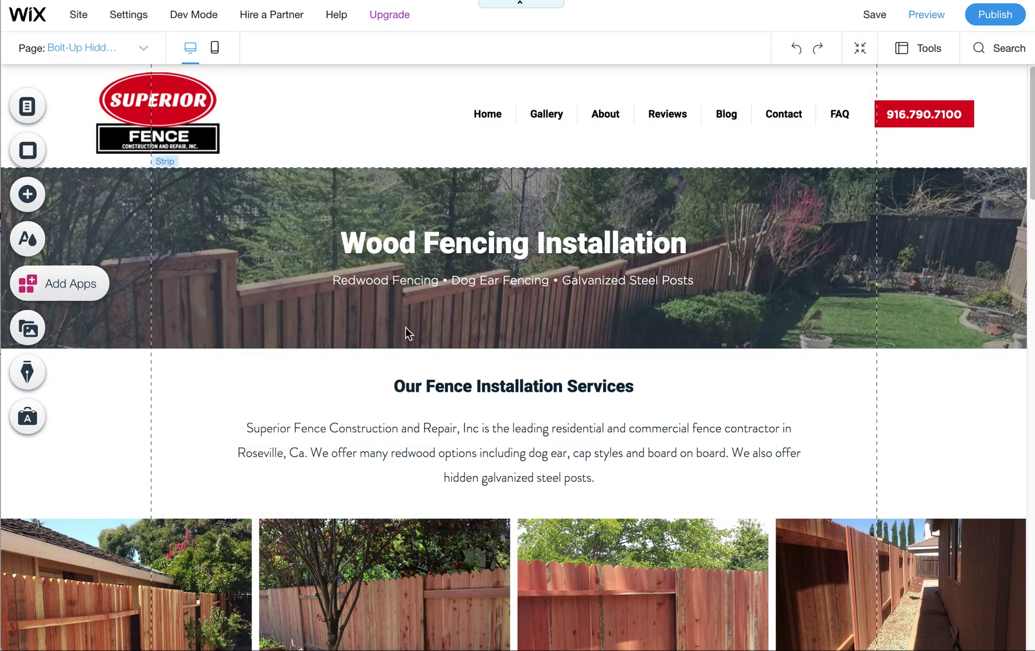
left_click(86, 51)
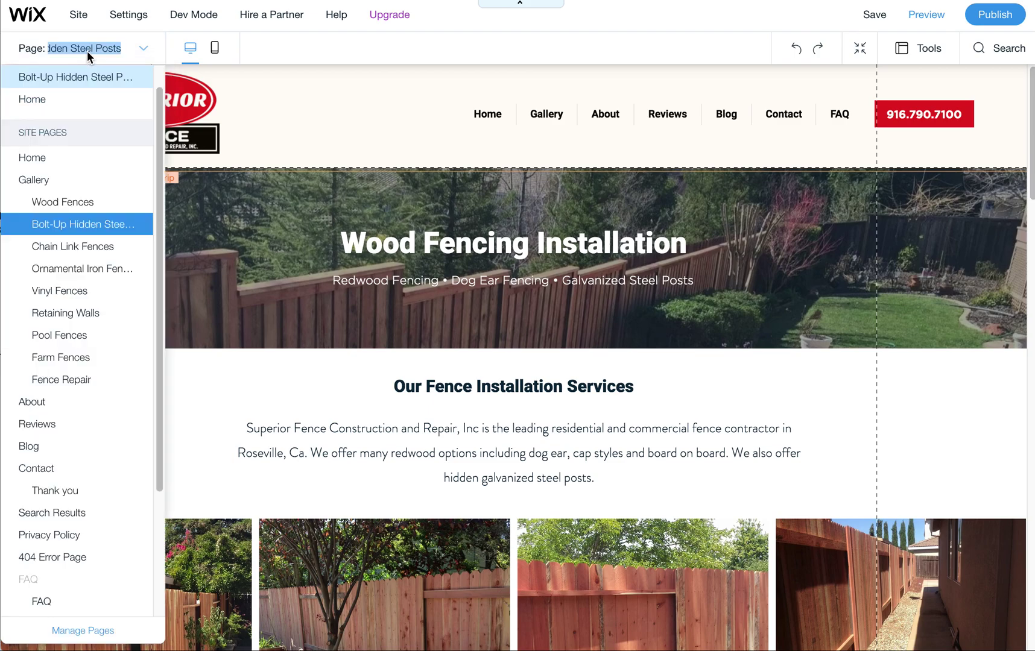
left_click(85, 226)
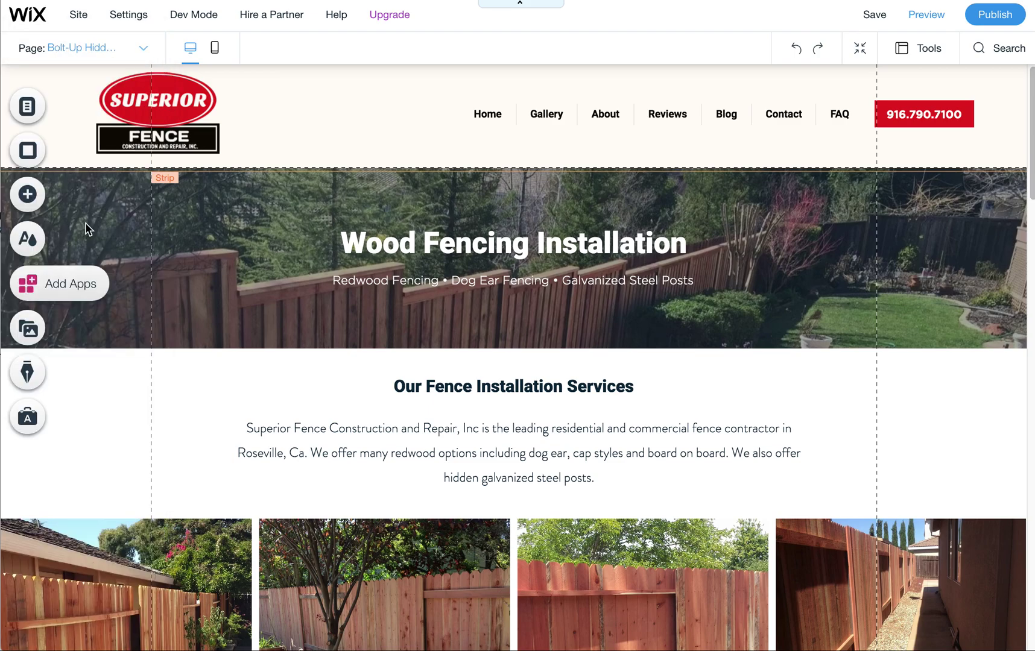
left_click(90, 51)
left_click(90, 51)
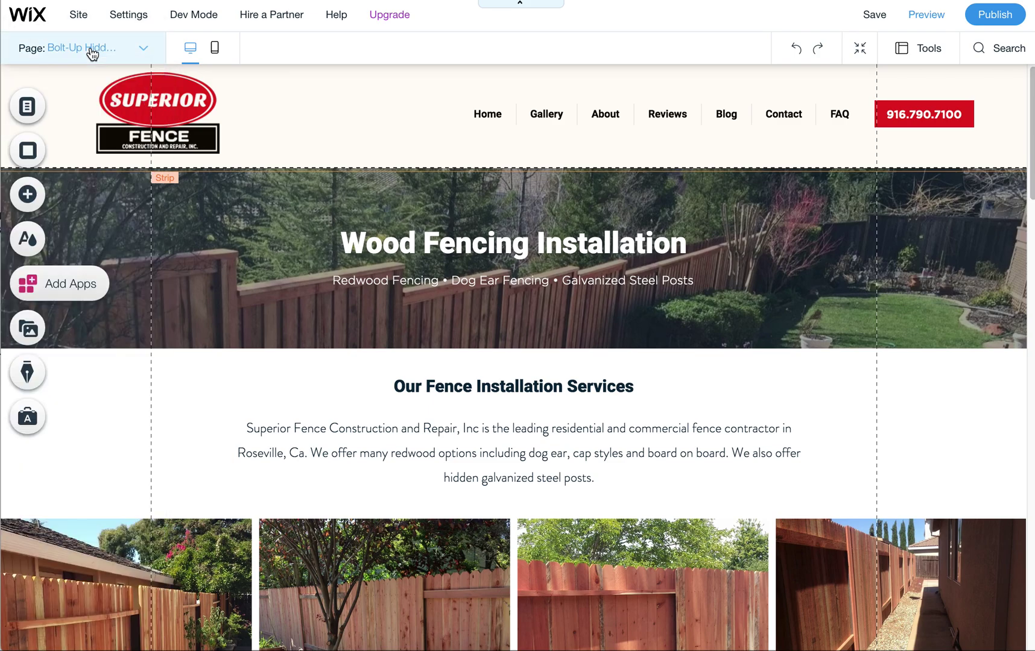
Step: Retitle the banner heading 'Bolt-Up Hidden Steel Posts' and its subtitle 'COMING SOON'
left_click(418, 259)
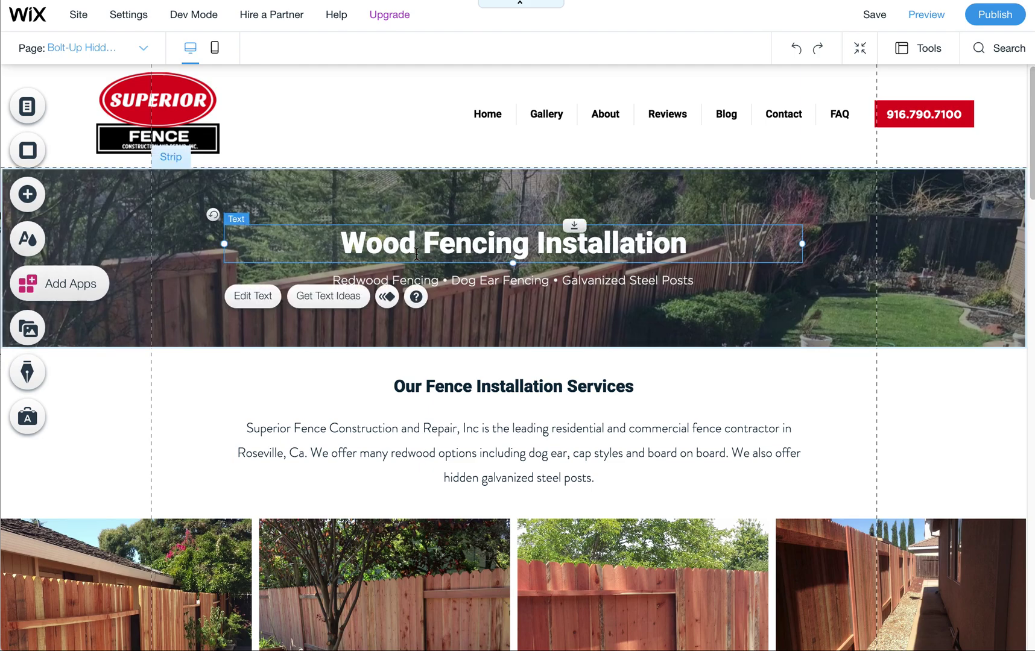
left_click(418, 259)
type("Bolt-")
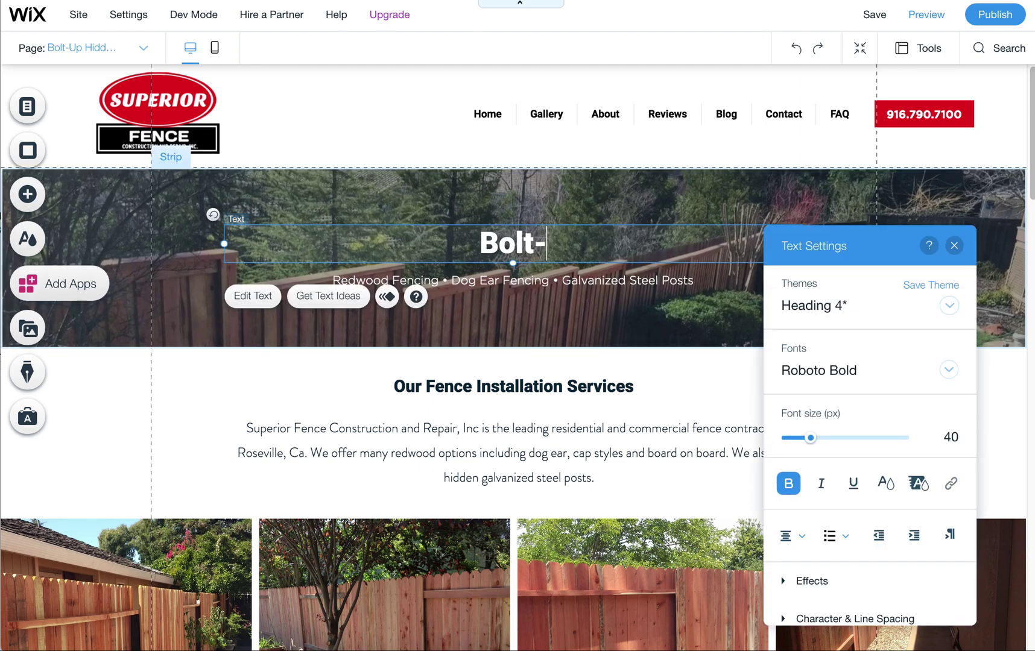
type("Up Hidden S")
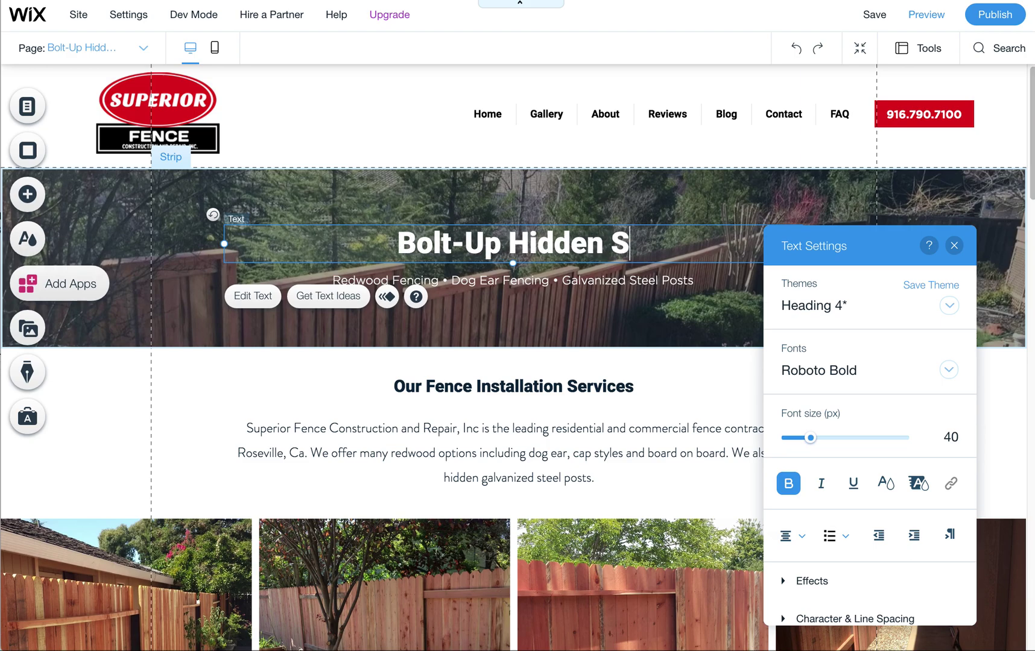
type("teel Posts")
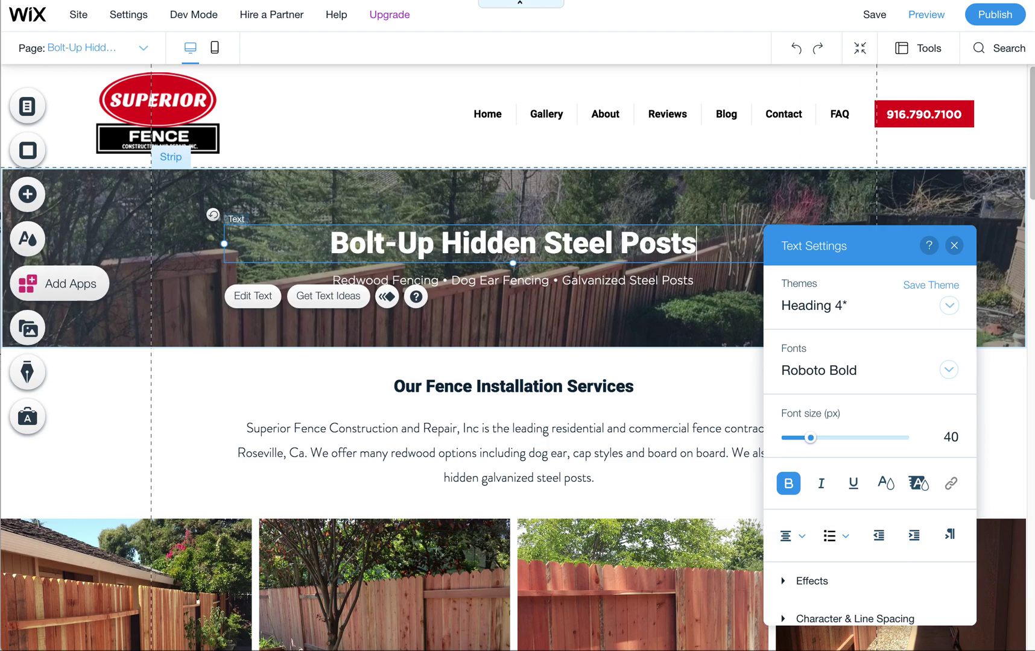
left_click(492, 282)
double_click(492, 282)
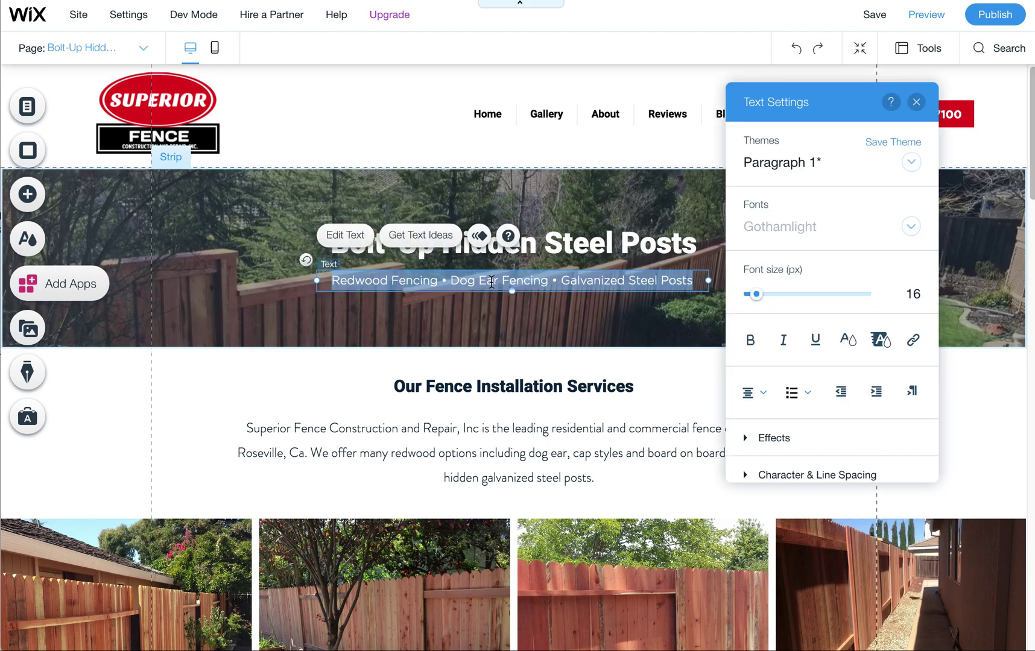
type("d")
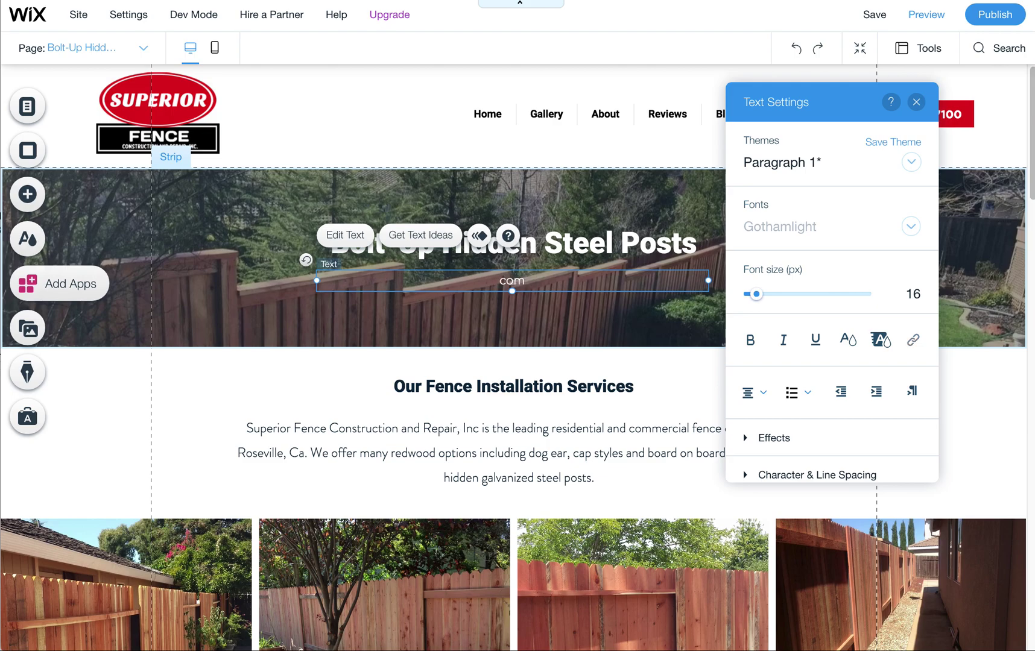
type("OMING SOON")
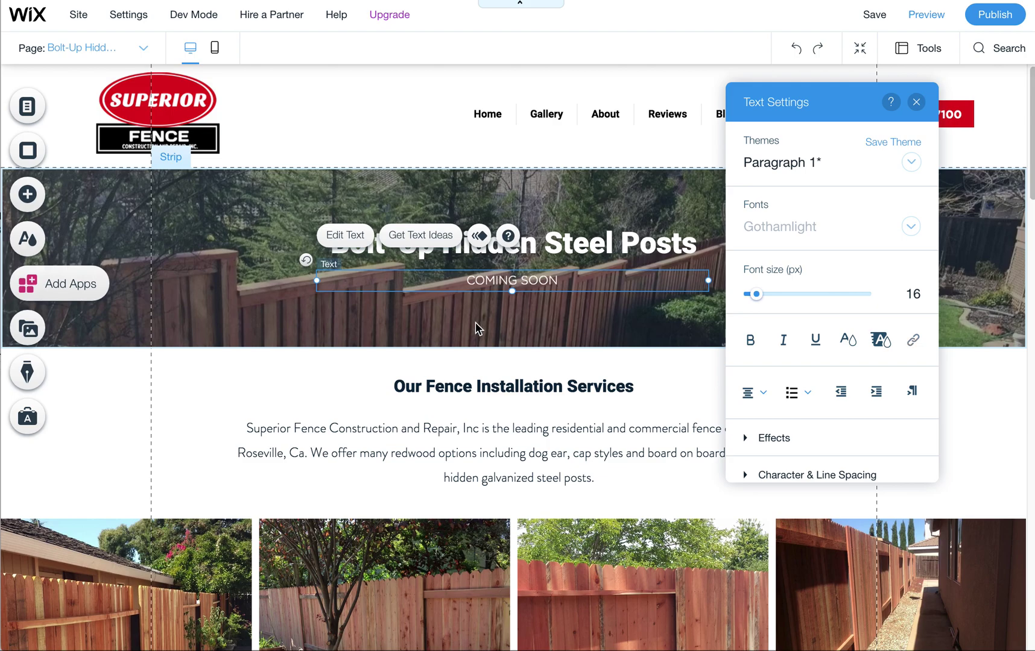
Step: Select the Our Fence Installation Services heading for editing
left_click(504, 386)
double_click(504, 386)
left_click(434, 389)
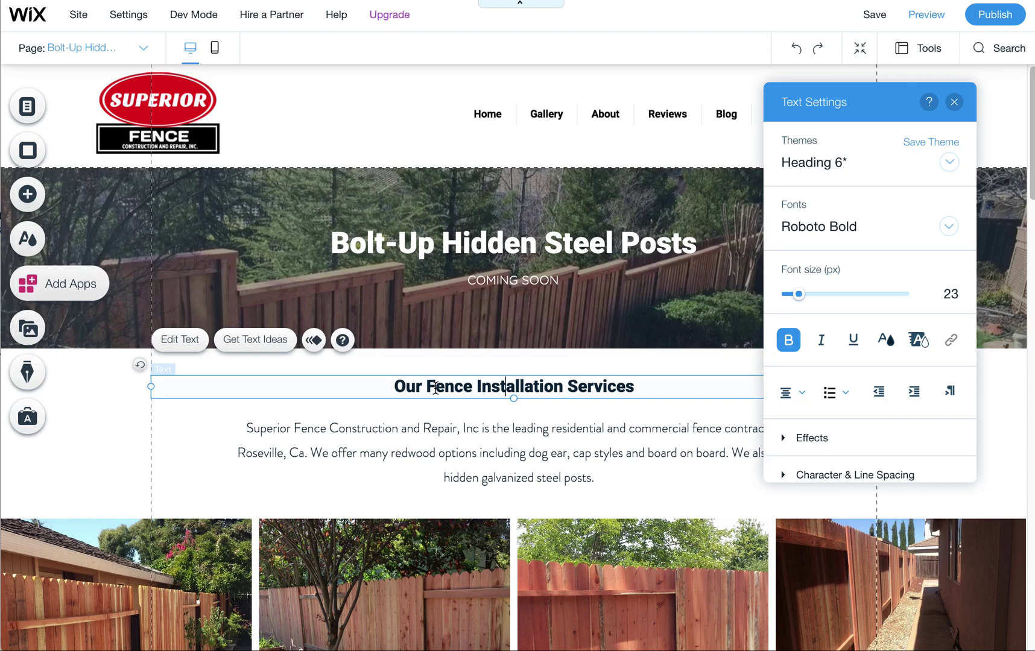
Step: Add 'bolt-up hidden steel posts.' to the intro paragraph under Our Fence Installation Services
left_click(476, 461)
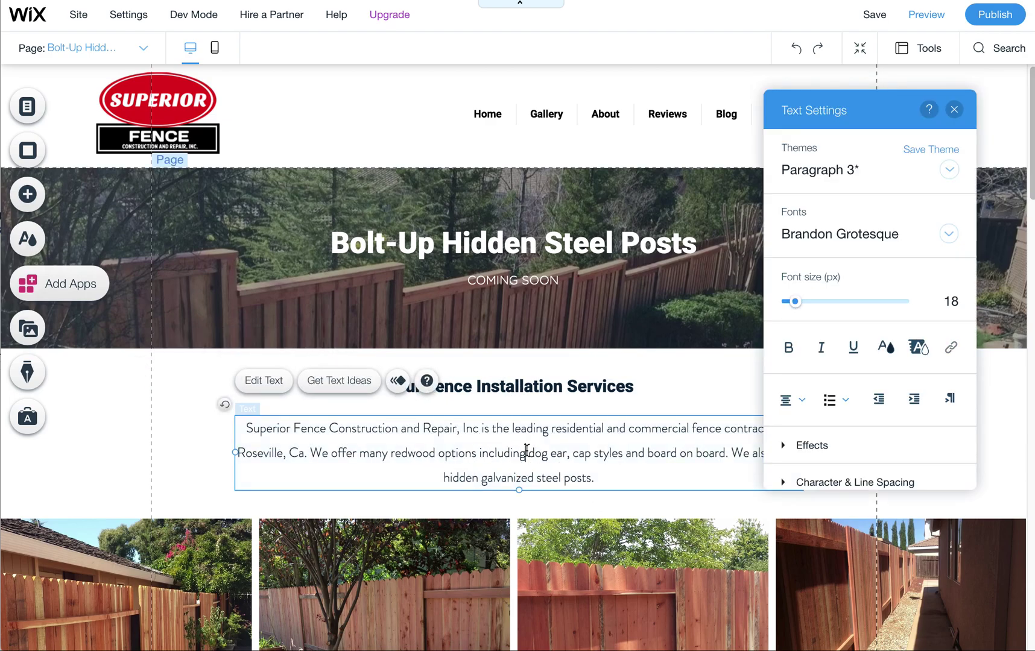
type("BOLT")
key("BackSpace")
key("BackSpace")
key("BackSpace")
key("BackSpace")
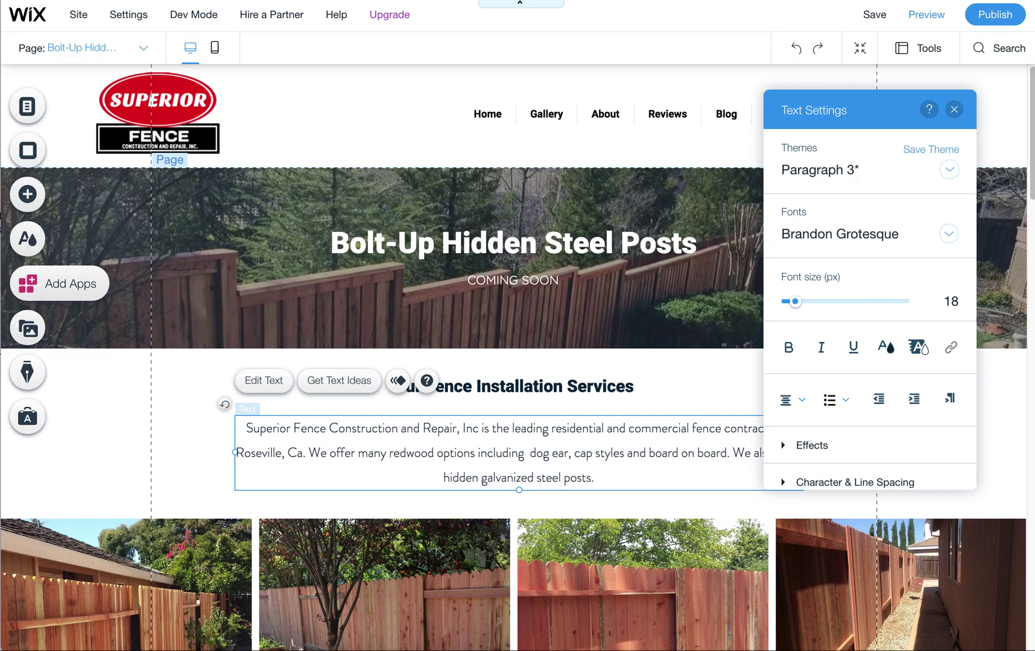
type("bolt-up hidd")
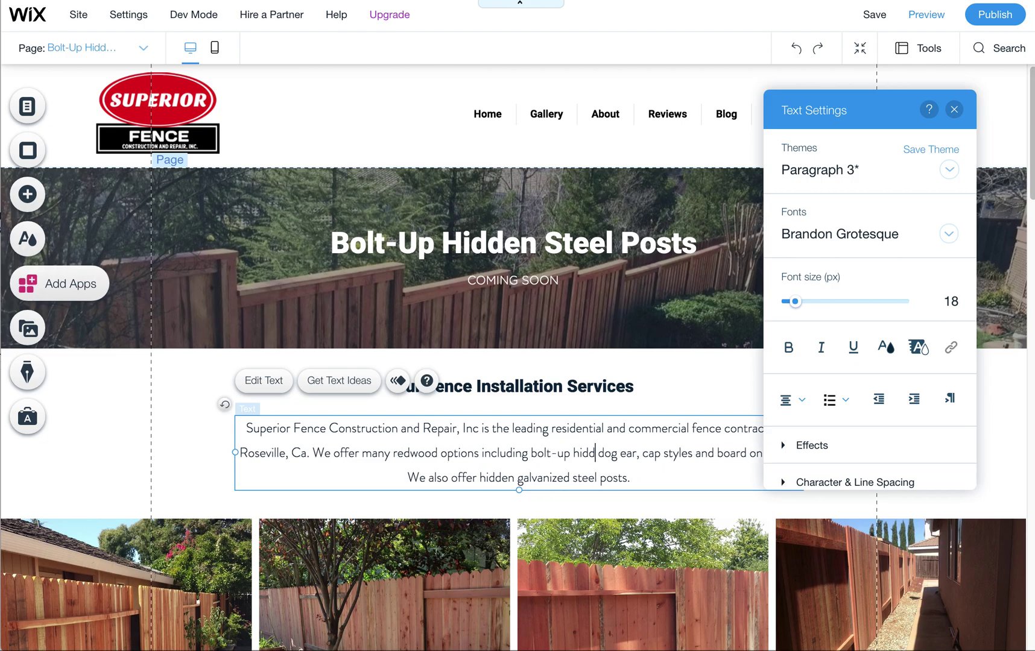
type("en steel ppos")
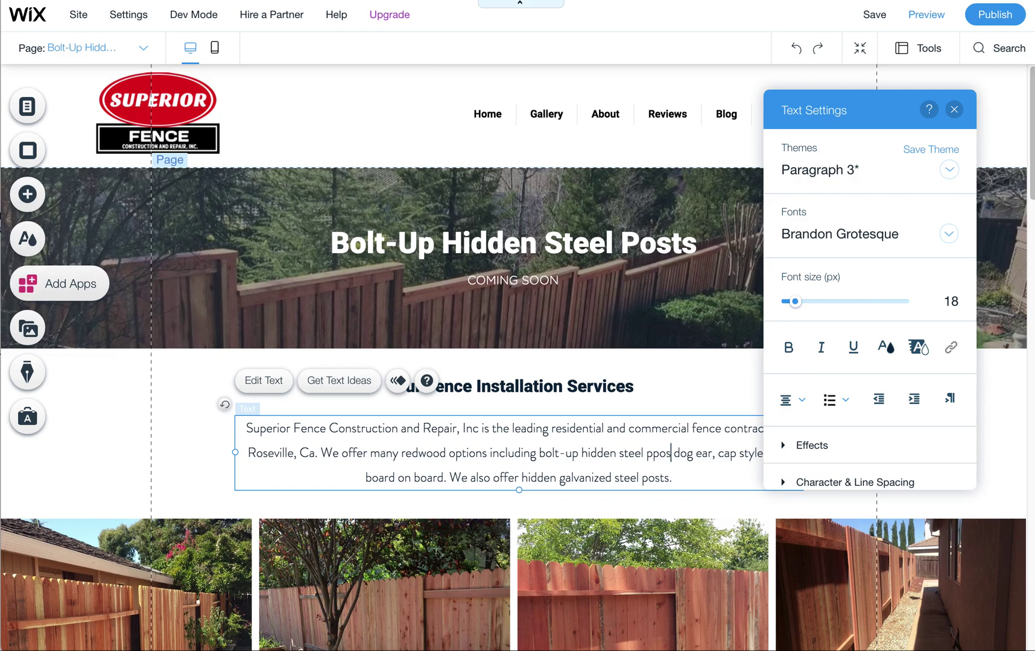
key("BackSpace")
key("BackSpace")
key("BackSpace")
type("osts.")
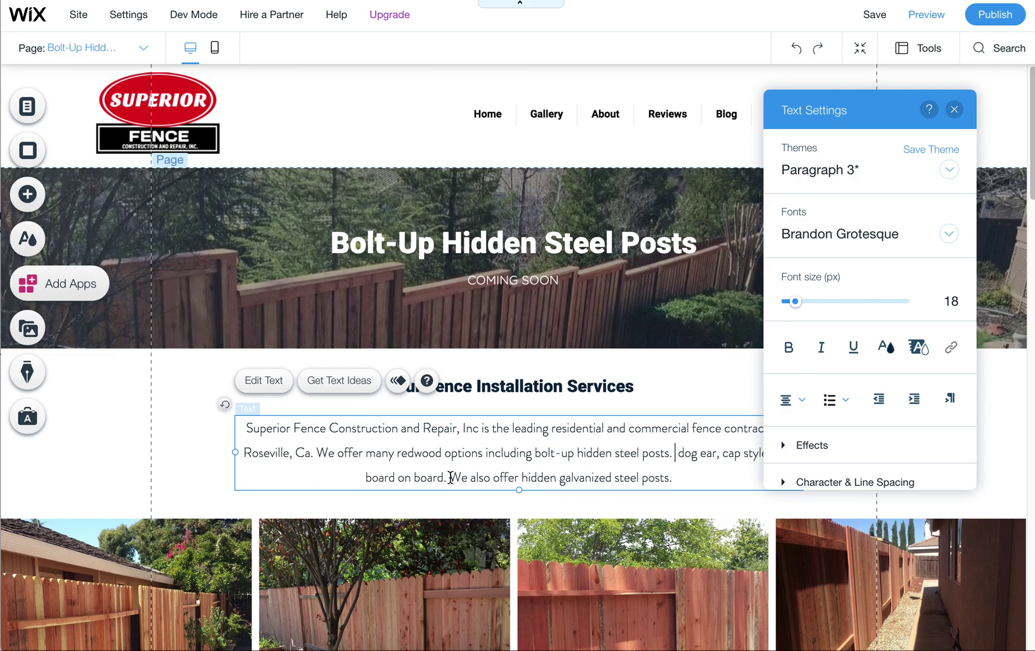
Step: Delete the old fence-style list and the word 'redwood', ending the sentence with 'for strength'
key("BackSpace")
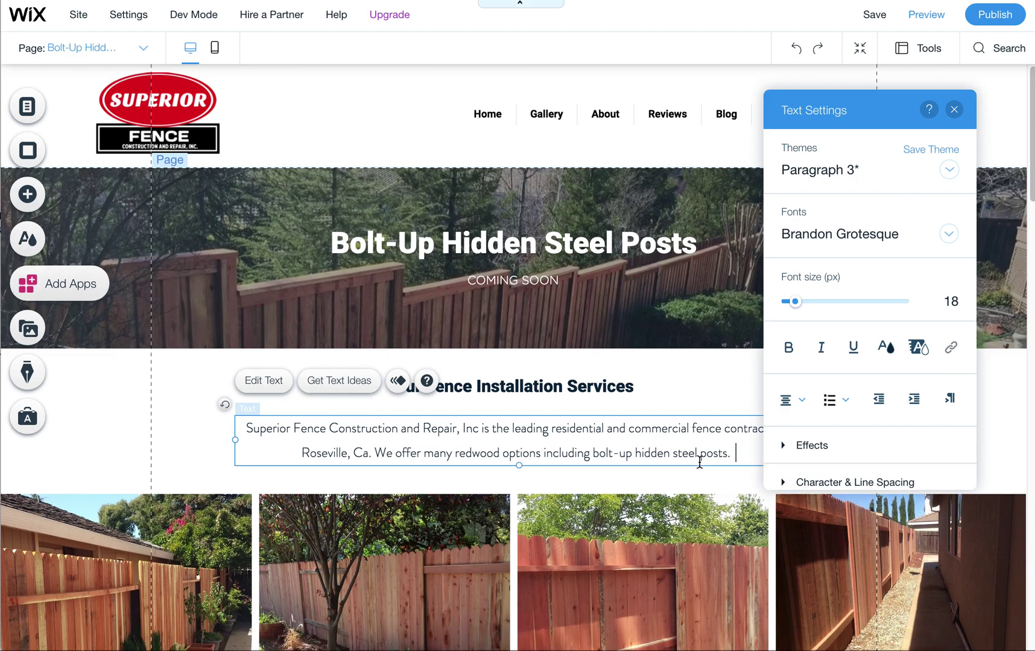
double_click(499, 453)
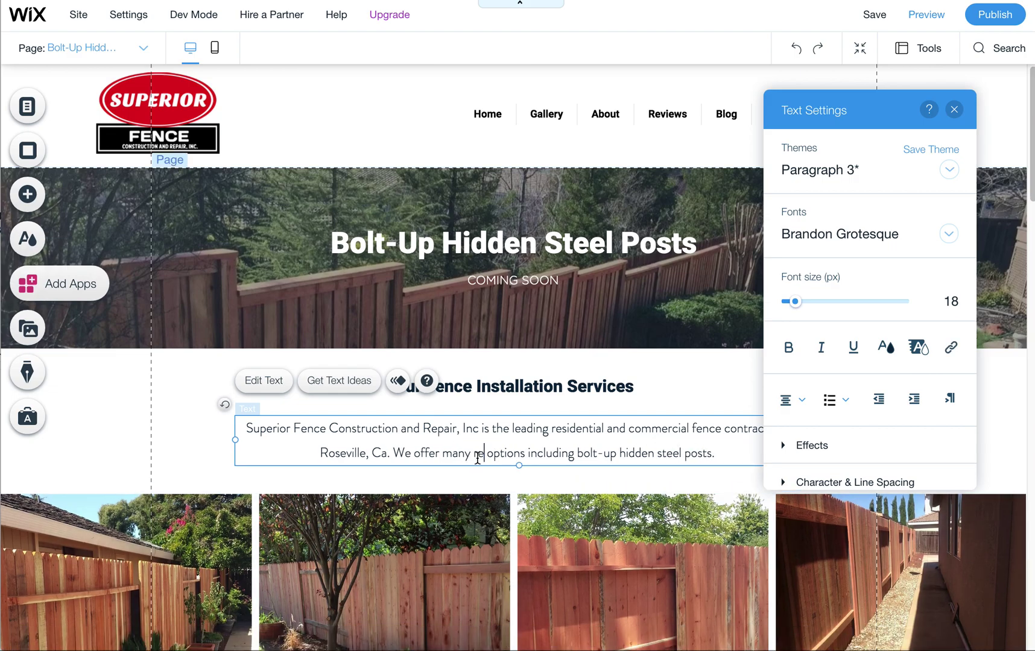
key("BackSpace")
key("BackSpace")
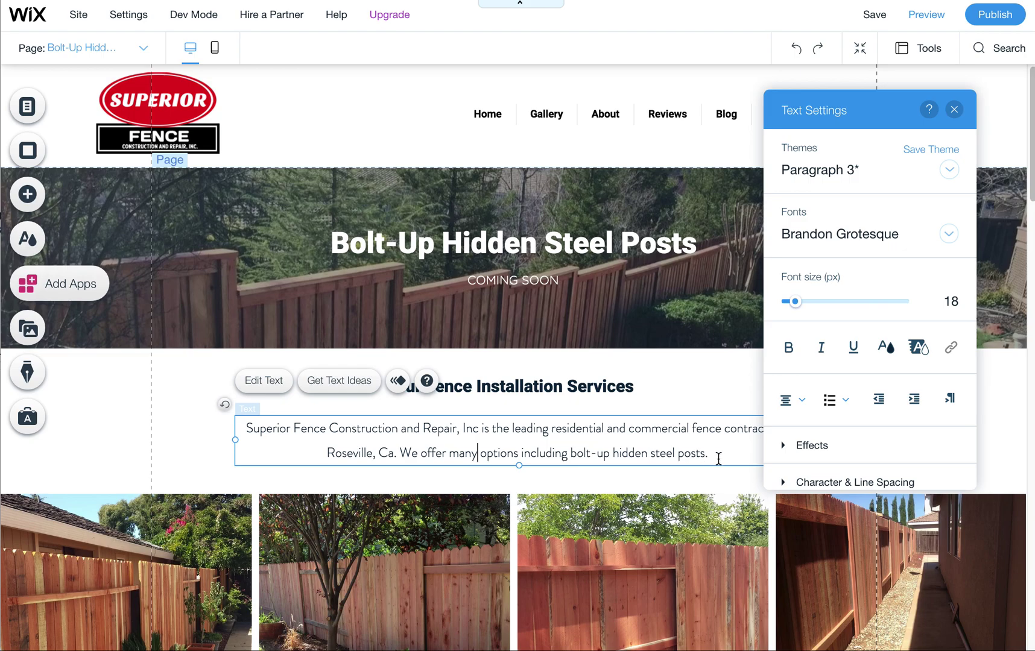
key("BackSpace")
key("BackSpace")
type("for streg")
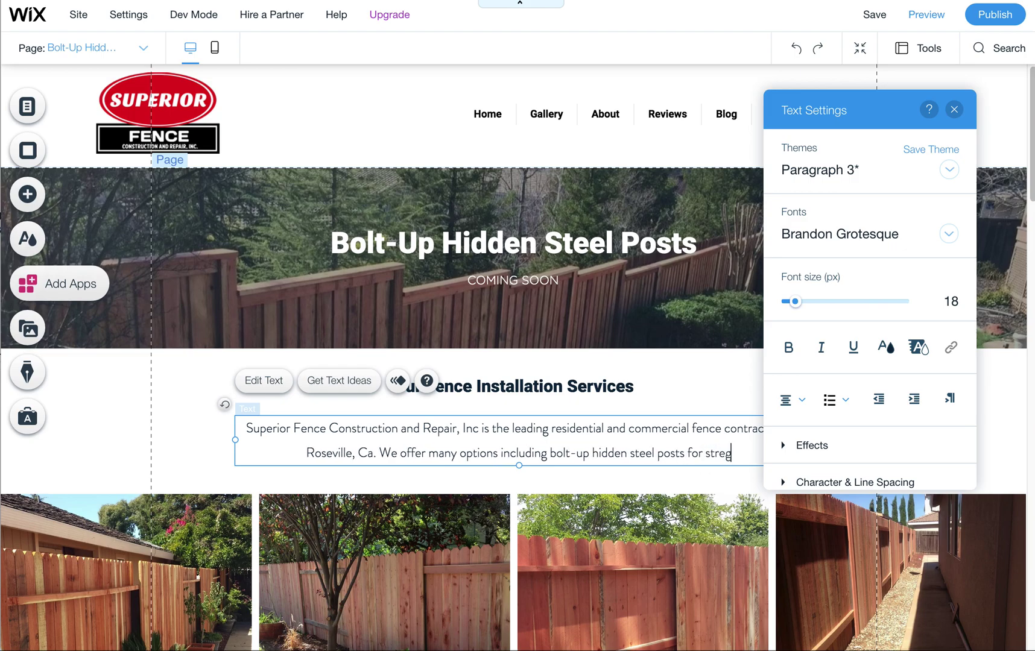
key("BackSpace")
Step: Leave the paragraph's text settings by selecting the photo gallery, then scroll through its fence photos
type("ngth.")
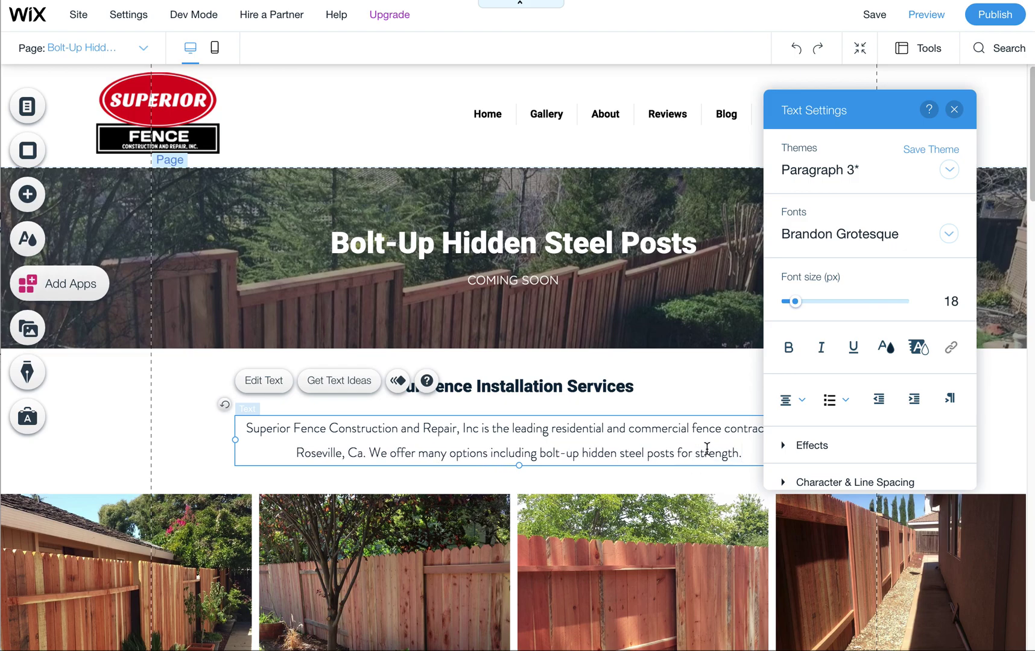
scroll(706, 450, "down", 3)
scroll(520, 500, "down", 1)
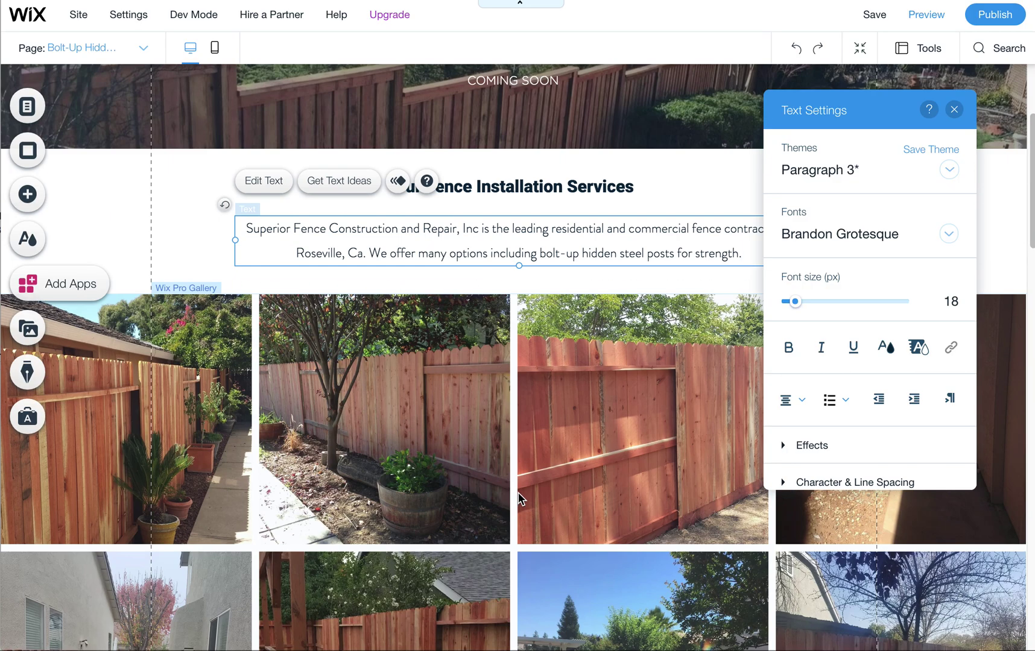
left_click(520, 498)
scroll(522, 470, "down", 3)
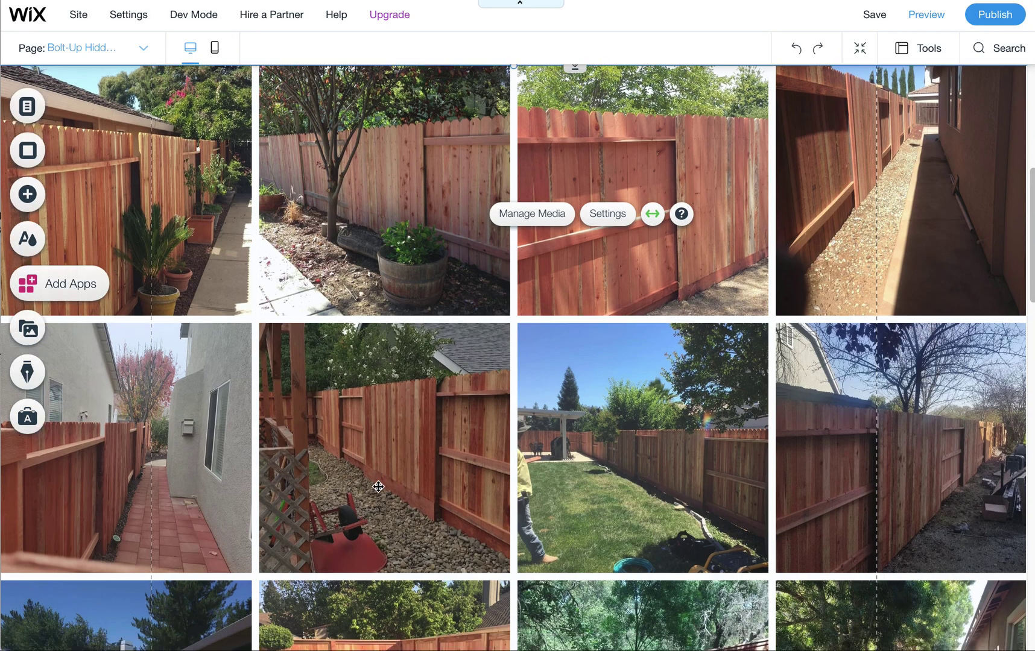
scroll(378, 487, "down", 10)
scroll(392, 482, "up", 6)
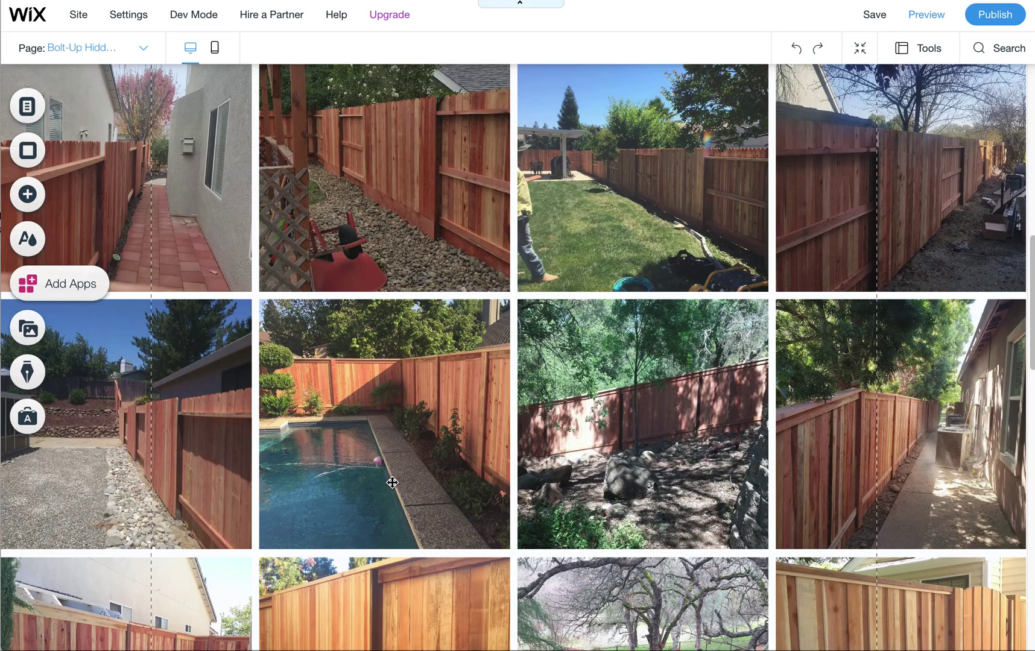
scroll(392, 482, "up", 8)
left_click(544, 419)
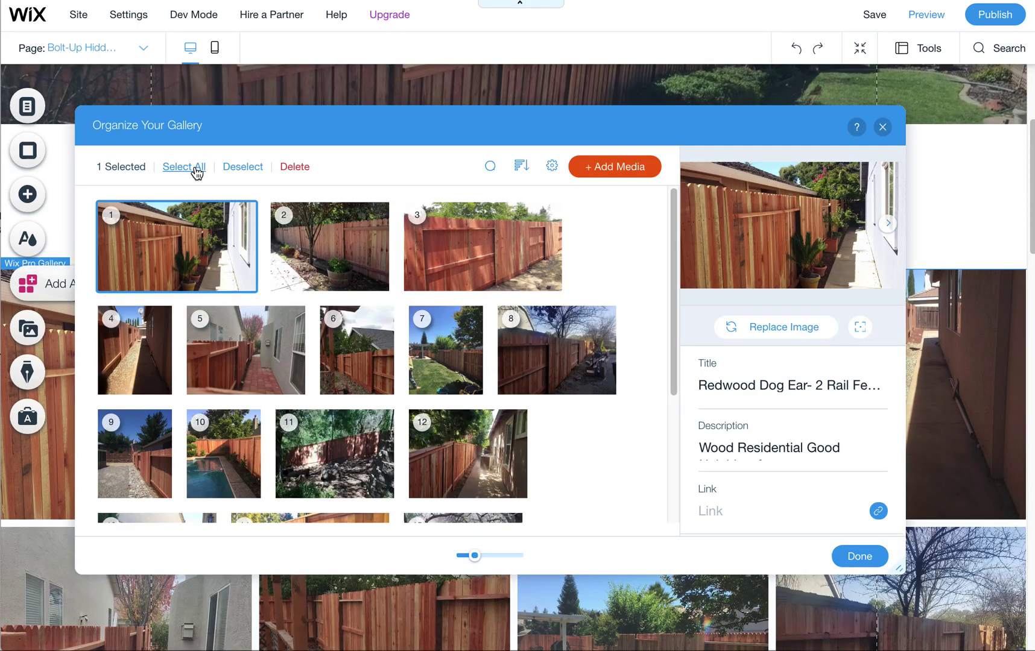
left_click(184, 167)
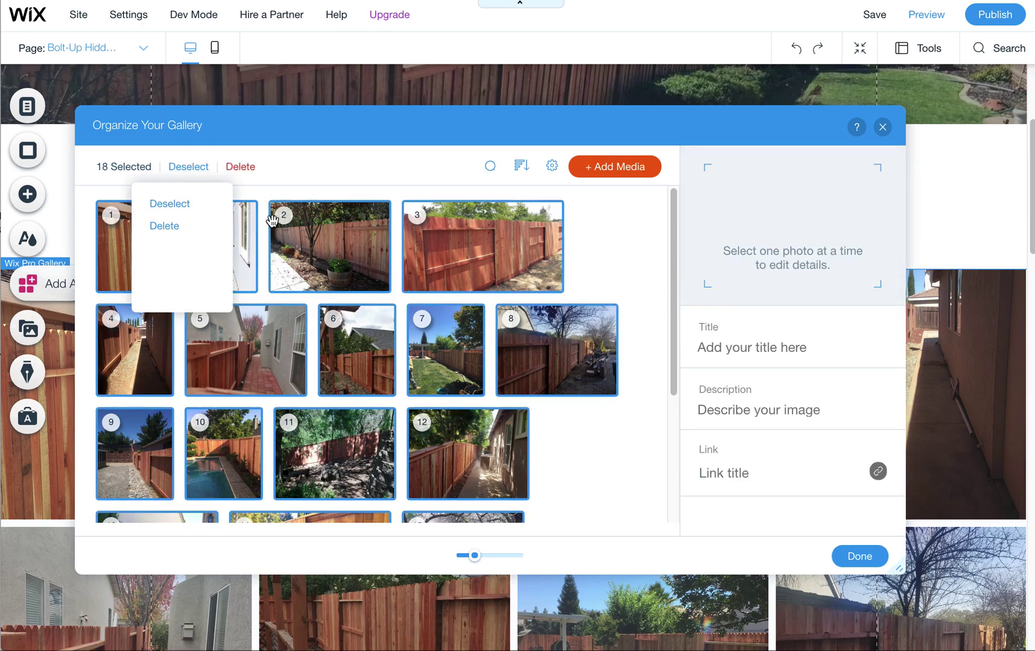
mouse_move(319, 238)
mouse_move(497, 251)
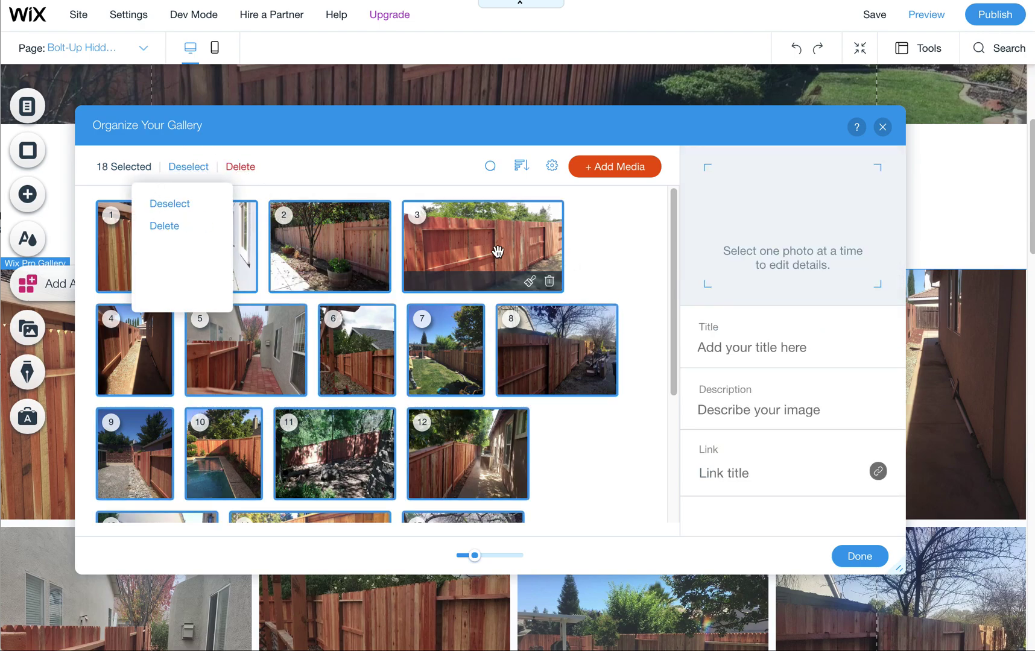
mouse_move(358, 243)
left_mouse_down()
mouse_move(266, 235)
mouse_move(360, 243)
left_mouse_up()
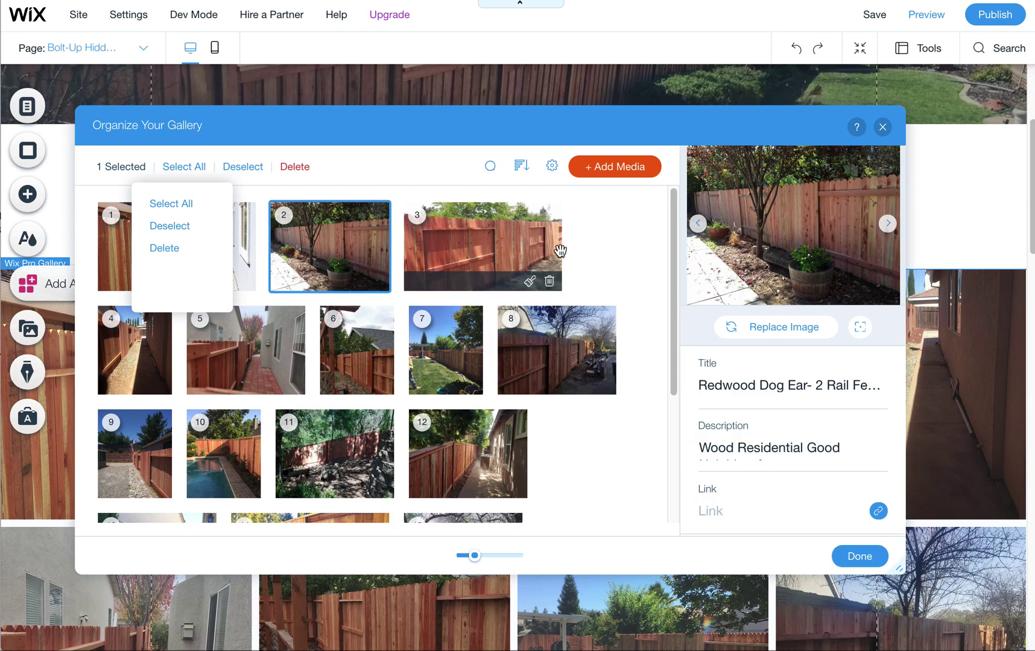
mouse_move(543, 338)
left_mouse_down()
mouse_move(427, 324)
mouse_move(561, 341)
left_mouse_up()
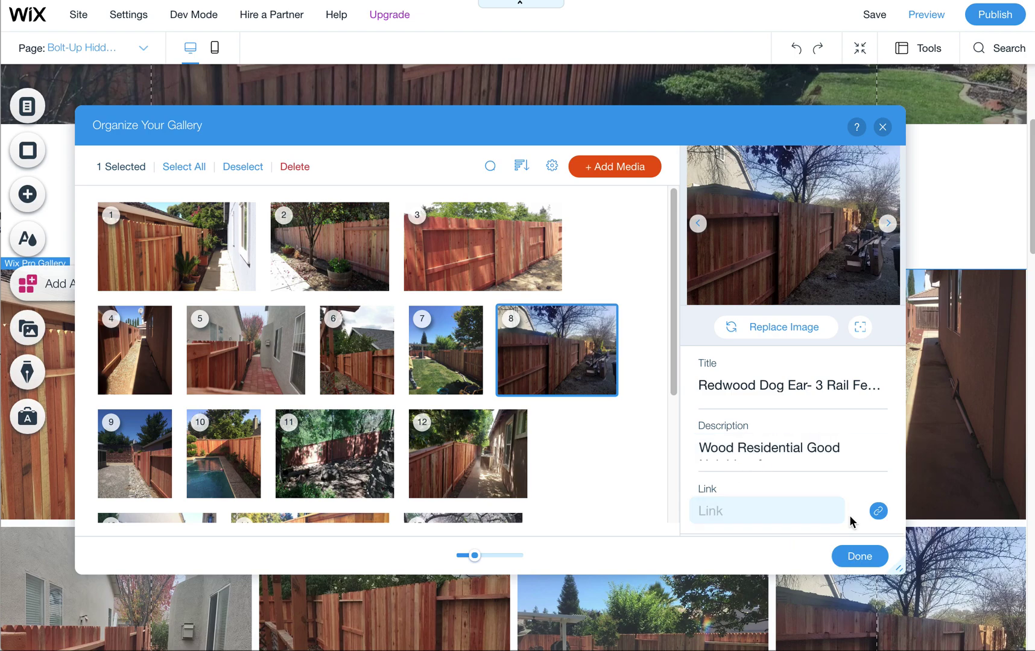
left_click(862, 556)
scroll(724, 405, "down", 10)
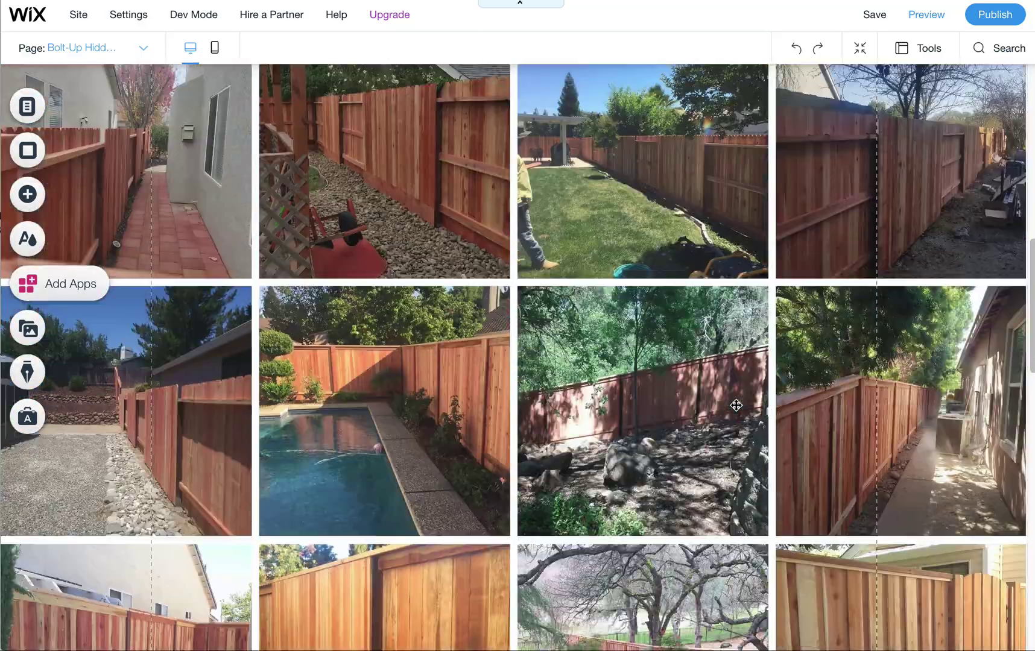
scroll(736, 405, "up", 15)
scroll(736, 406, "down", 5)
scroll(738, 407, "down", 5)
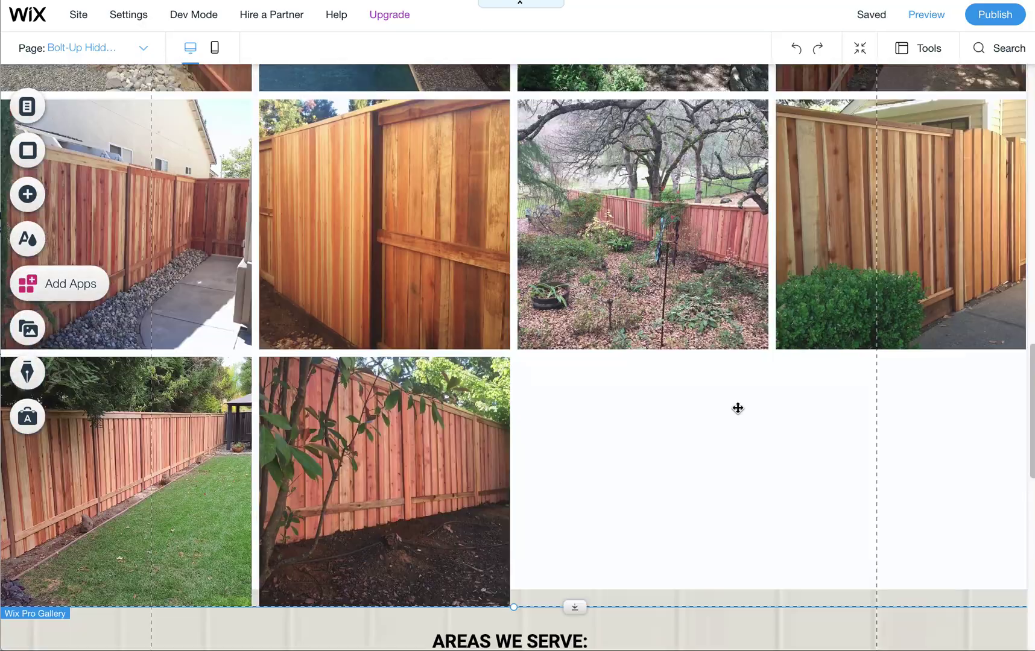
scroll(713, 407, "up", 10)
Step: Change the hero subtitle to 'MORE INFO COMING SOON'
double_click(465, 281)
left_click(465, 282)
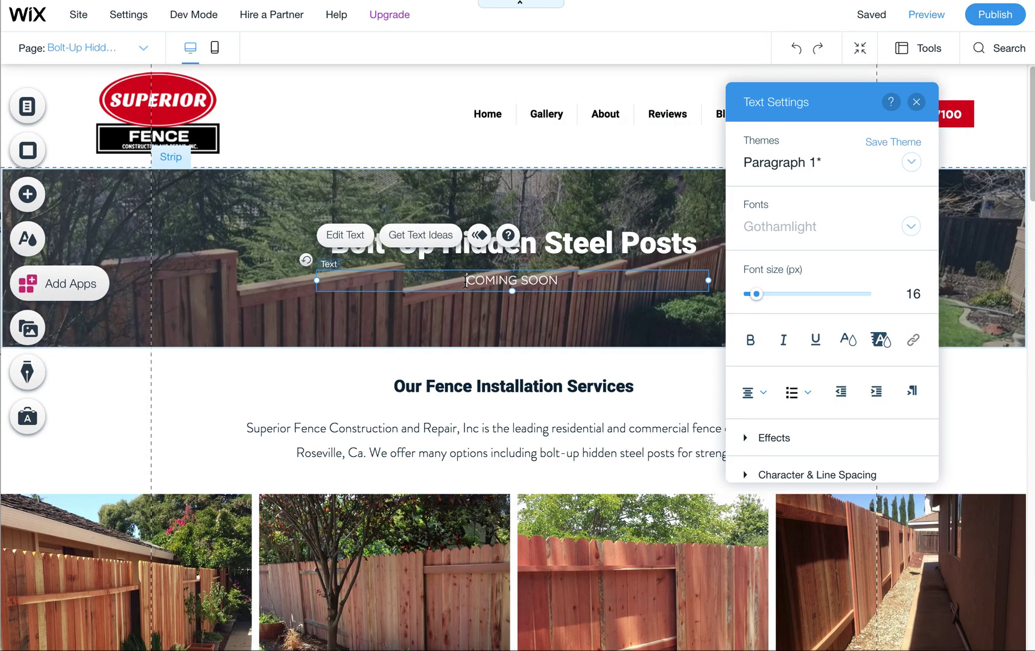
type("m")
key("BackSpace")
type("MORE INFO")
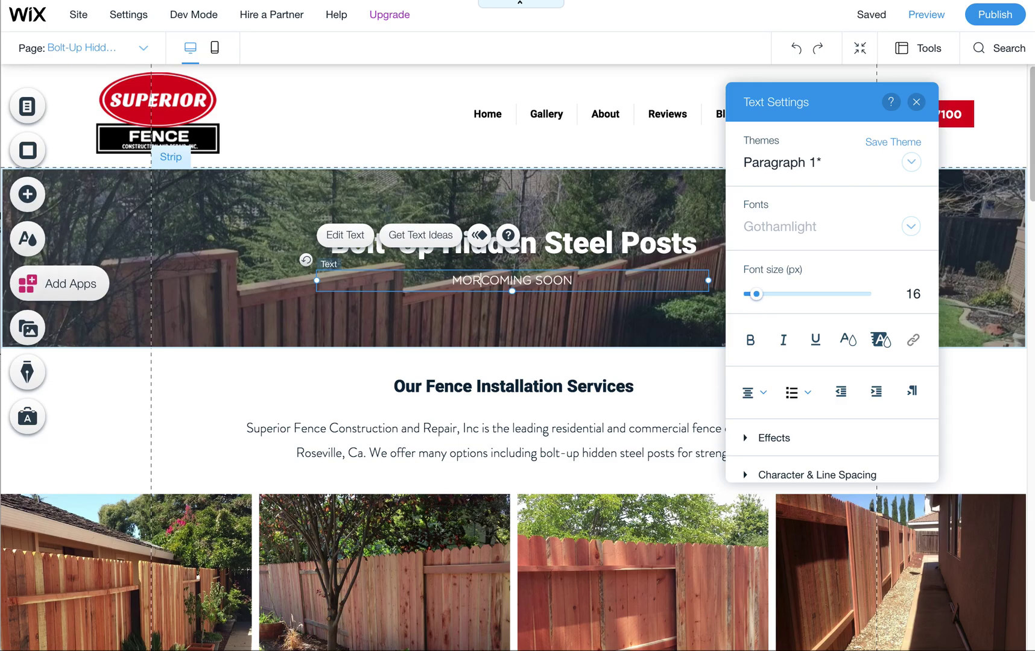
left_click(514, 386)
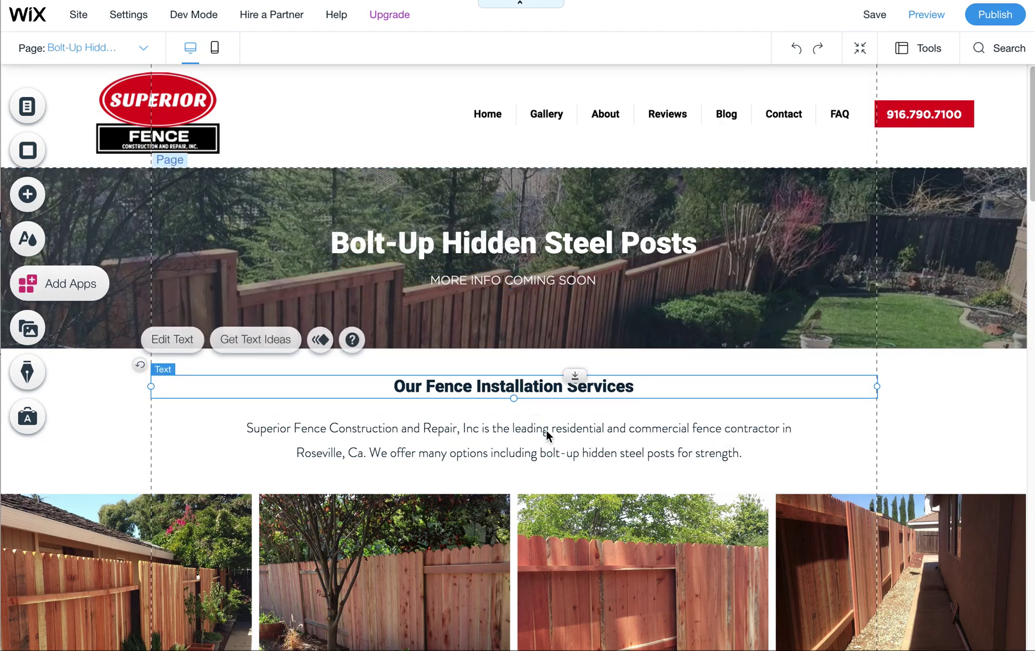
scroll(549, 434, "down", 20)
scroll(558, 441, "up", 20)
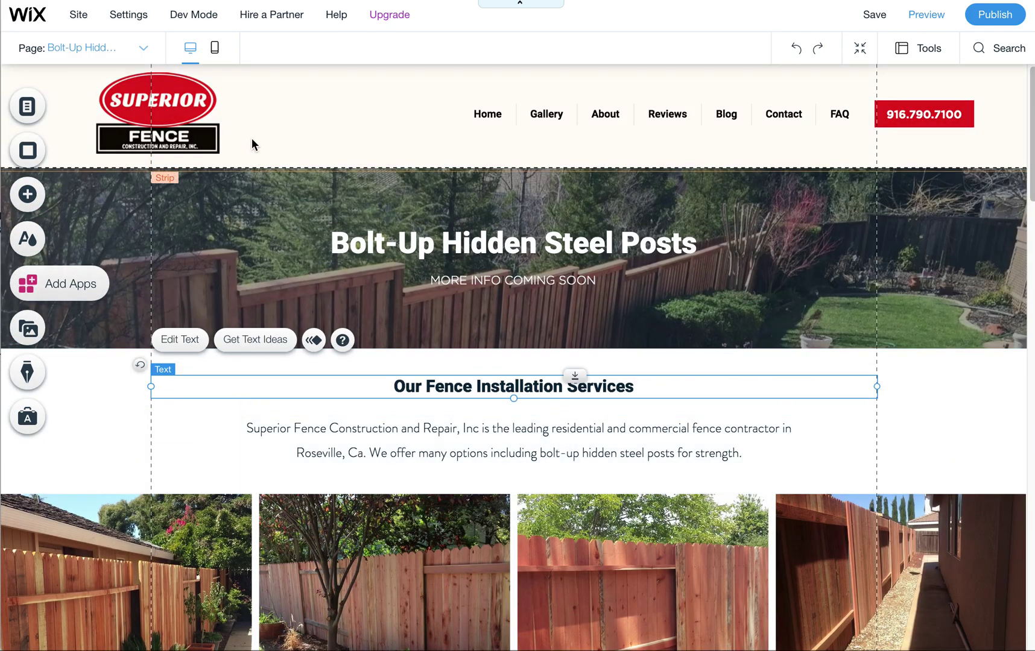
Step: Save and publish the site, then switch to the mobile layout
key("ctrl+s")
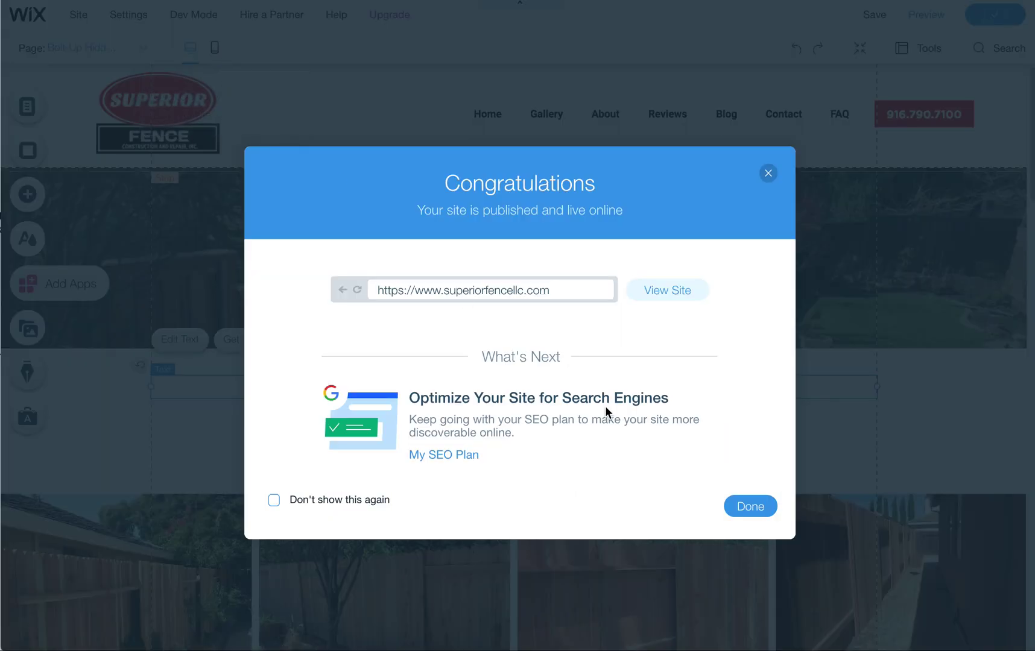
left_click(759, 502)
left_click(220, 51)
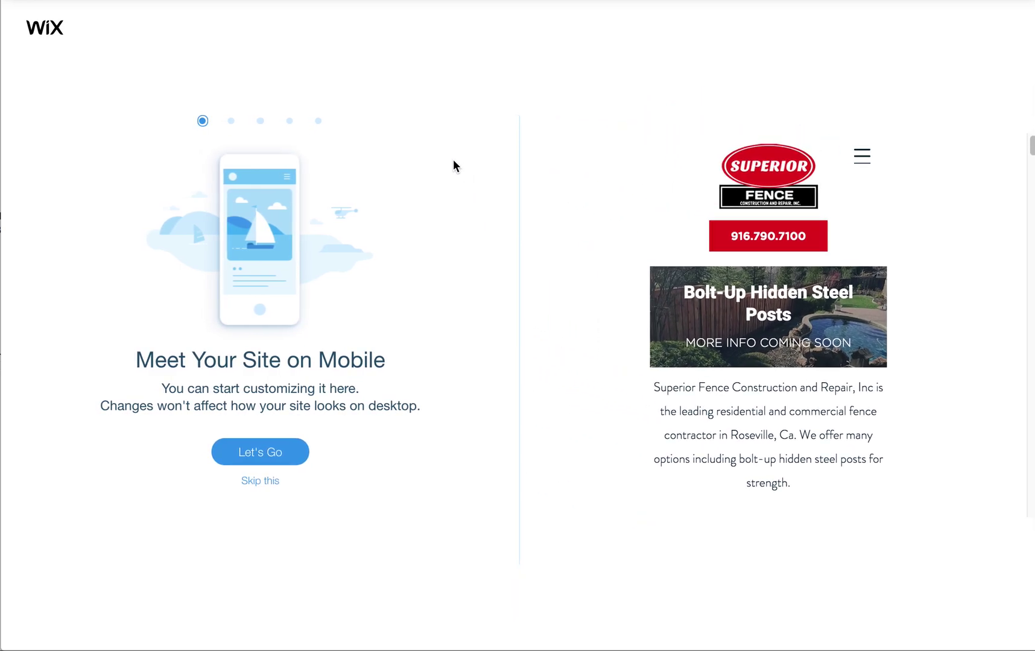
Step: Skip the mobile introduction, then narrow and recentre the intro paragraph
left_click(258, 483)
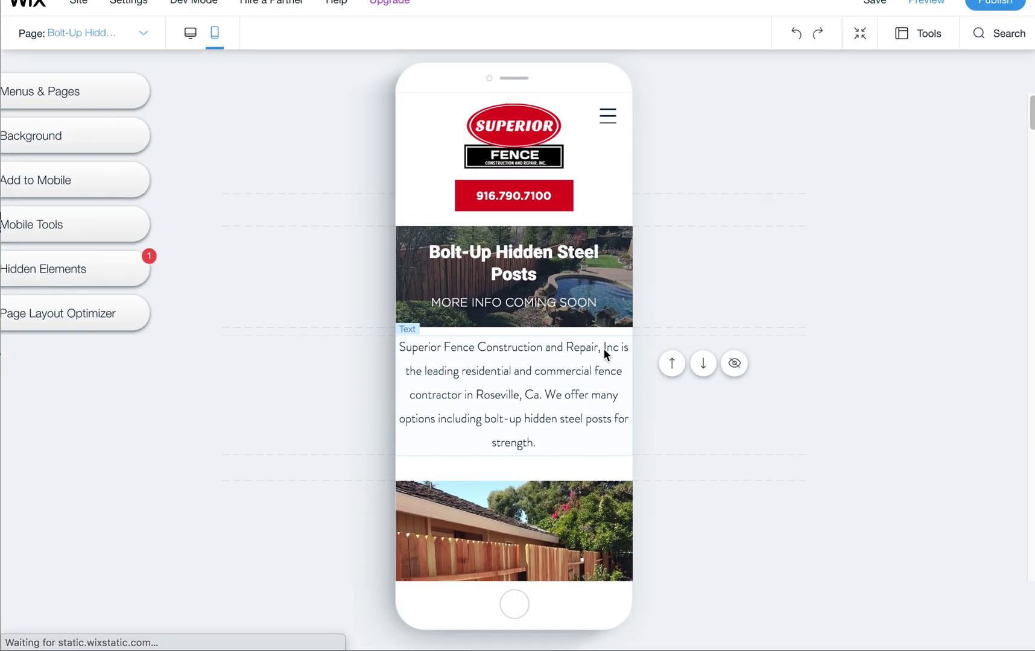
left_click(596, 393)
left_click_drag(635, 409, 621, 406)
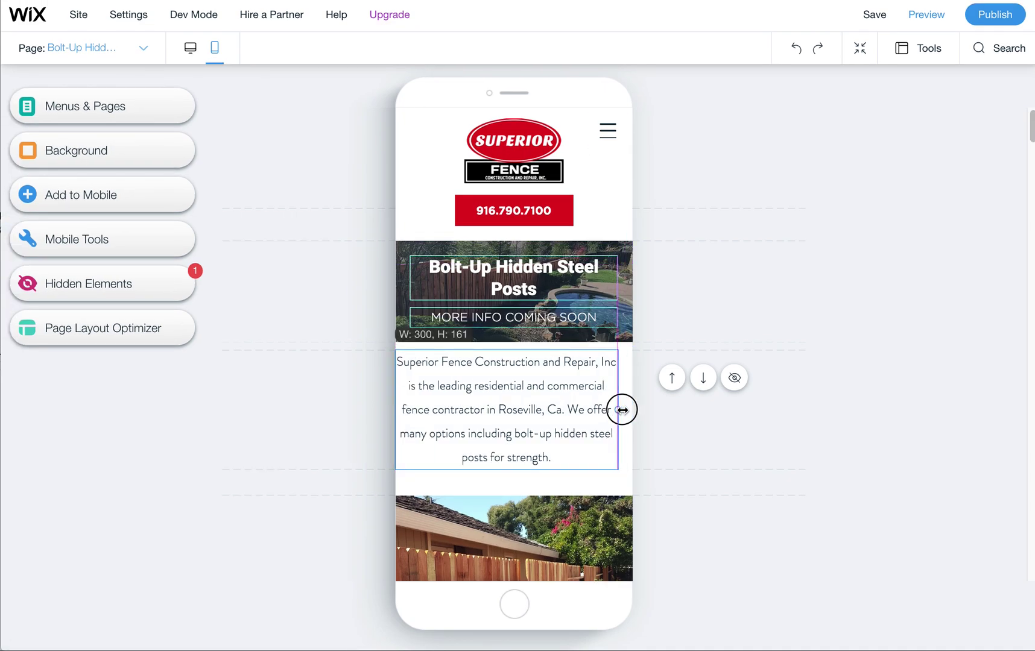
left_click_drag(552, 409, 549, 411)
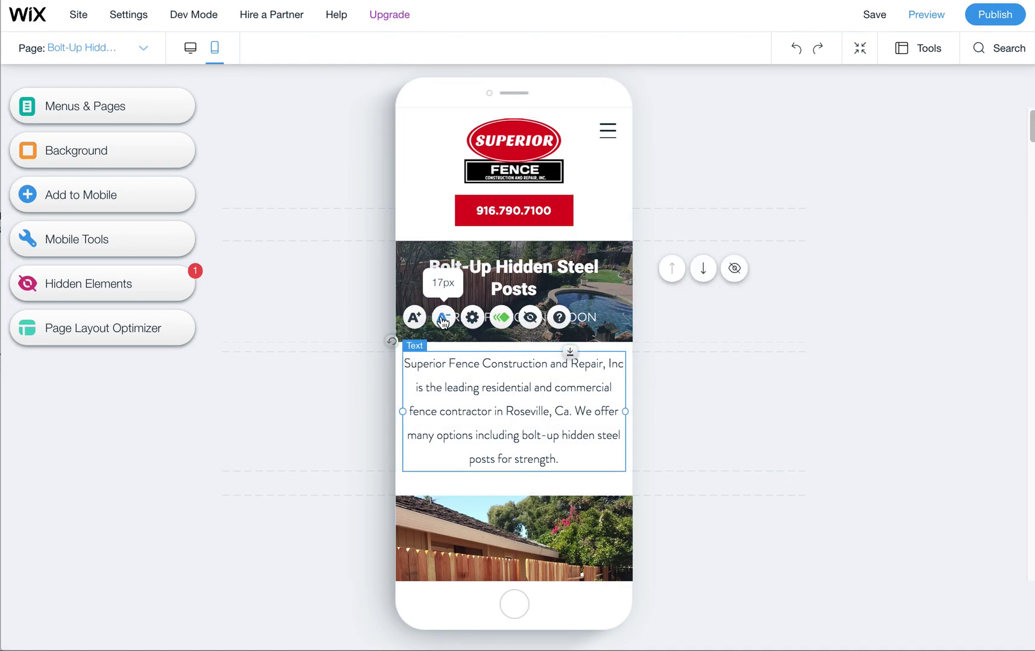
left_click(473, 317)
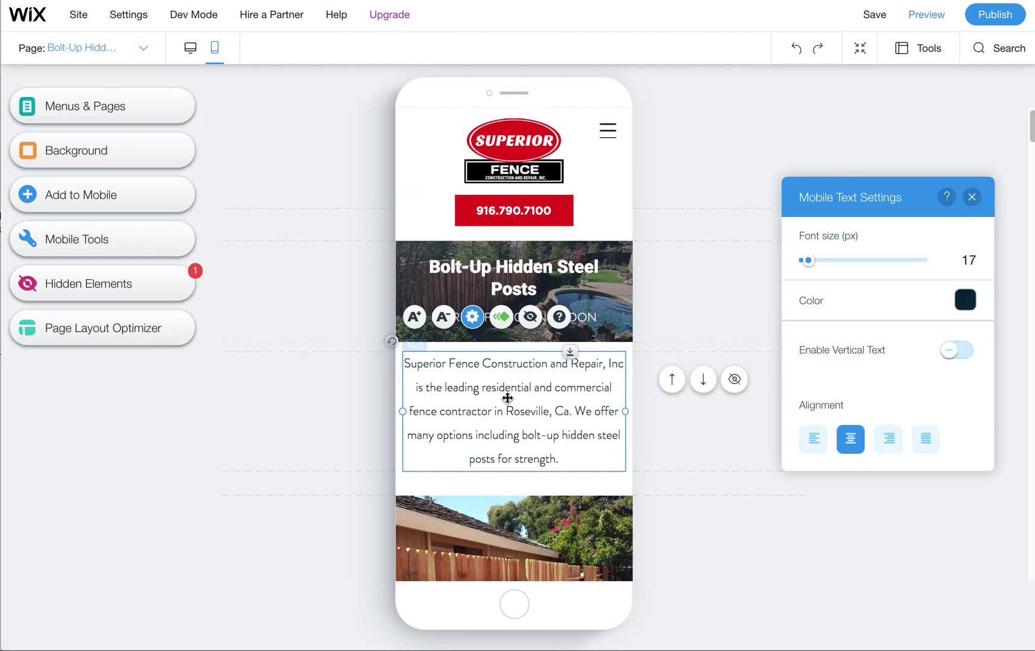
Step: Narrow the Bolt-Up Hidden Steel Posts title so it wraps onto two lines
left_click(556, 256)
left_click(610, 274)
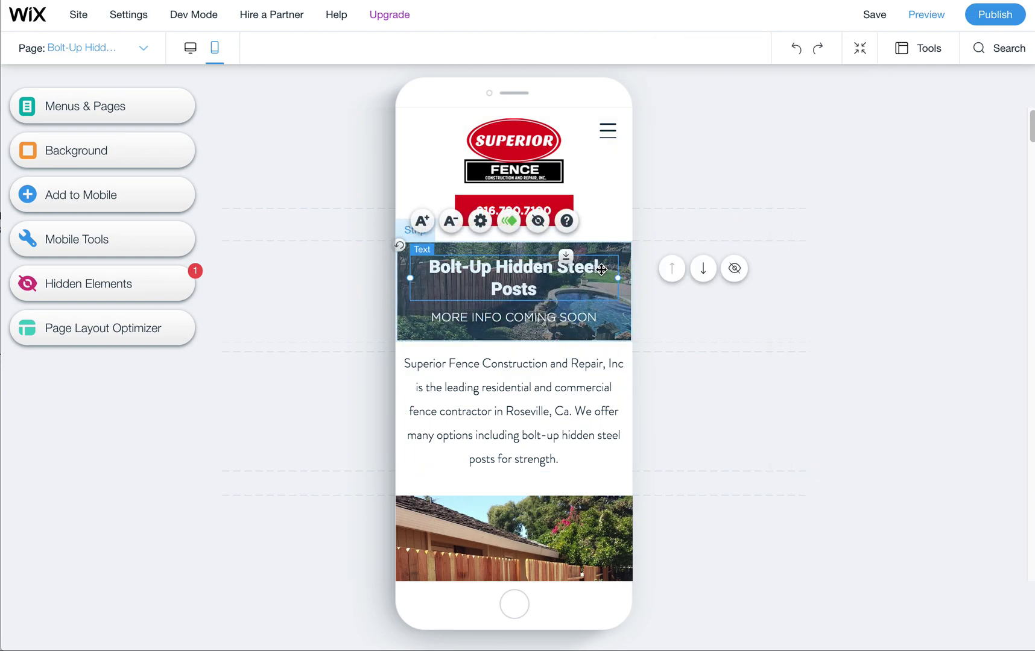
left_click_drag(613, 276, 522, 278)
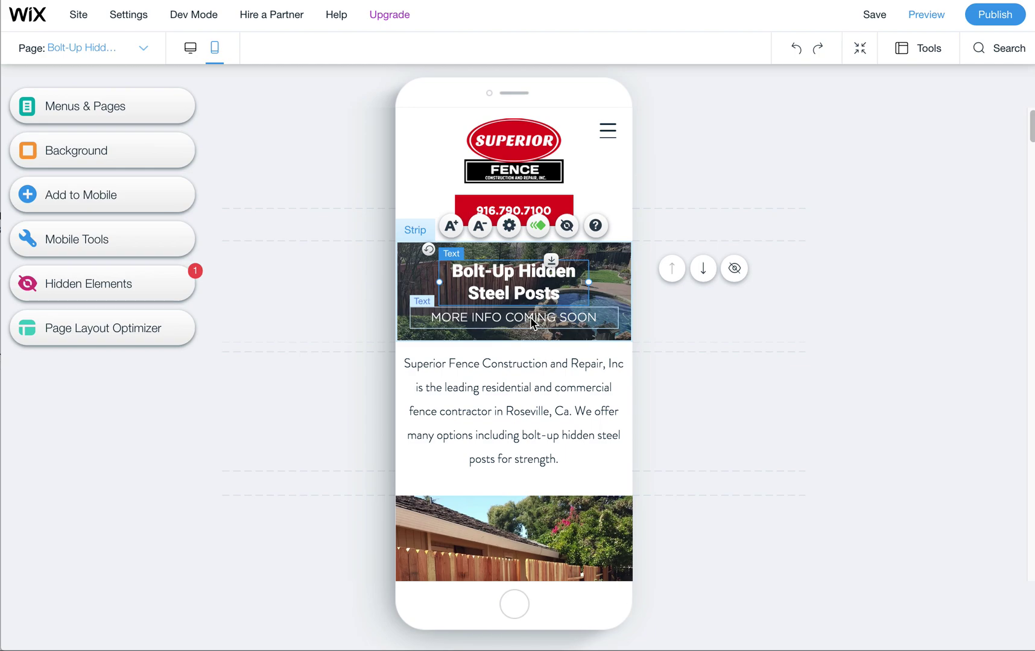
left_click(513, 317)
scroll(535, 515, "down", 1)
Step: Scroll down the mobile layout past the photo gallery
scroll(535, 515, "down", 10)
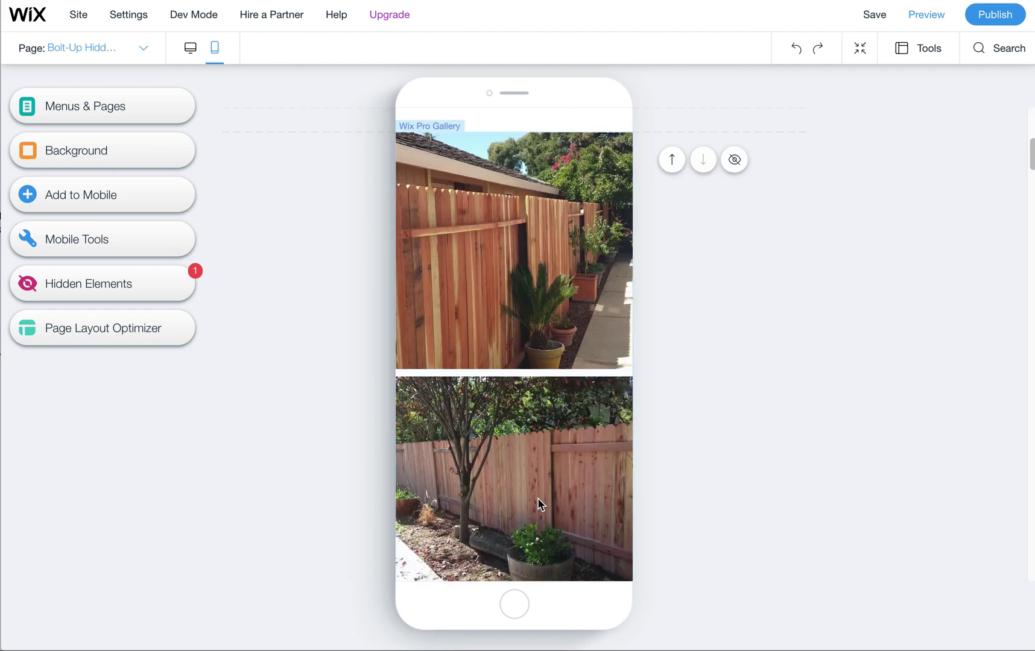
scroll(550, 377, "down", 5)
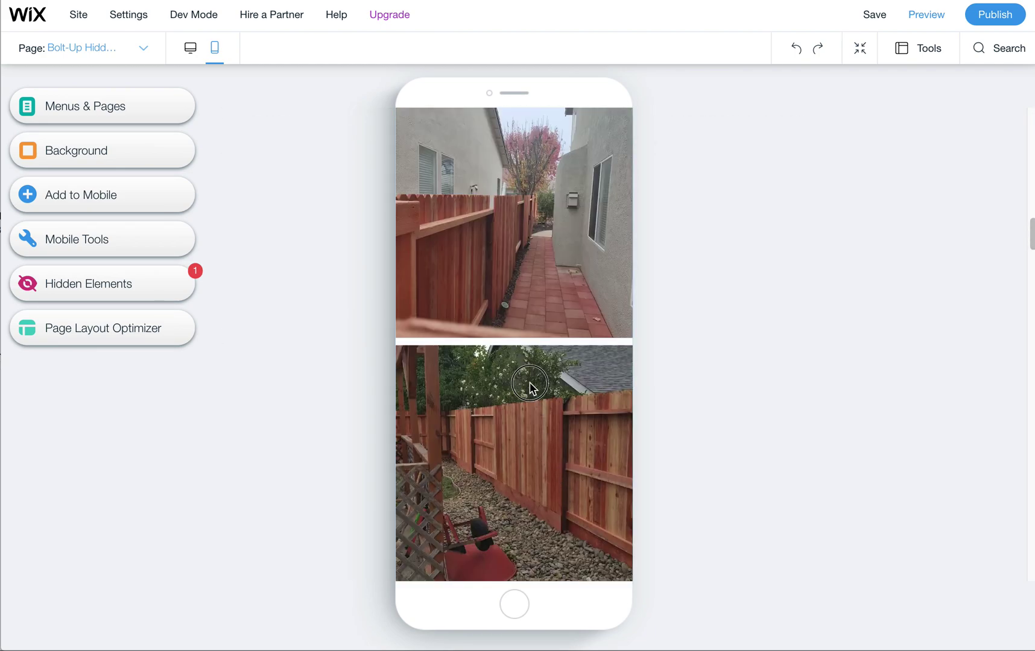
left_click(549, 377)
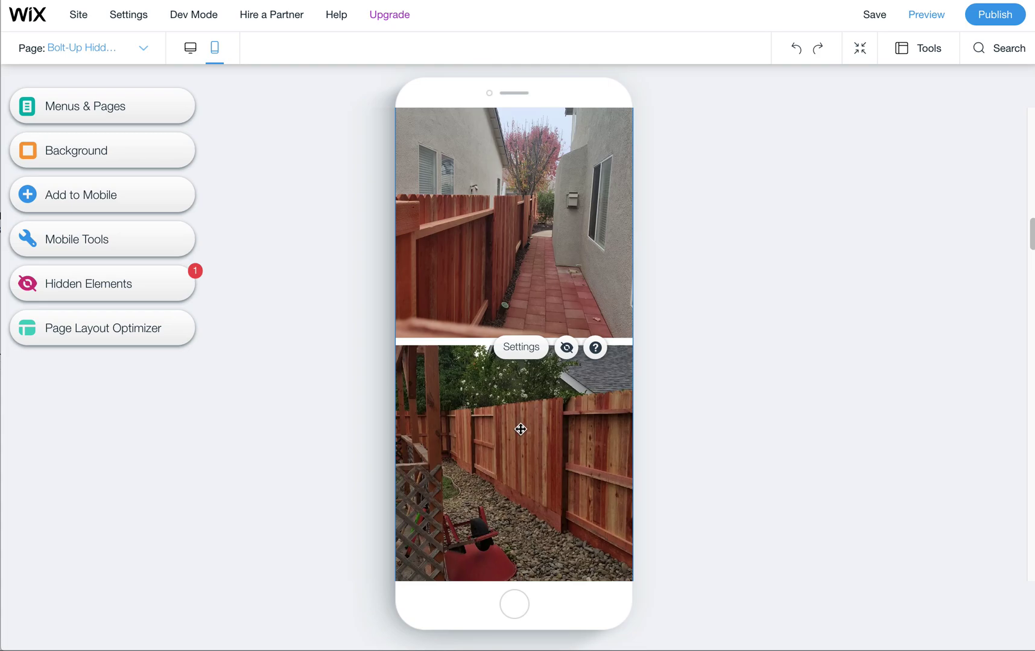
scroll(520, 428, "down", 15)
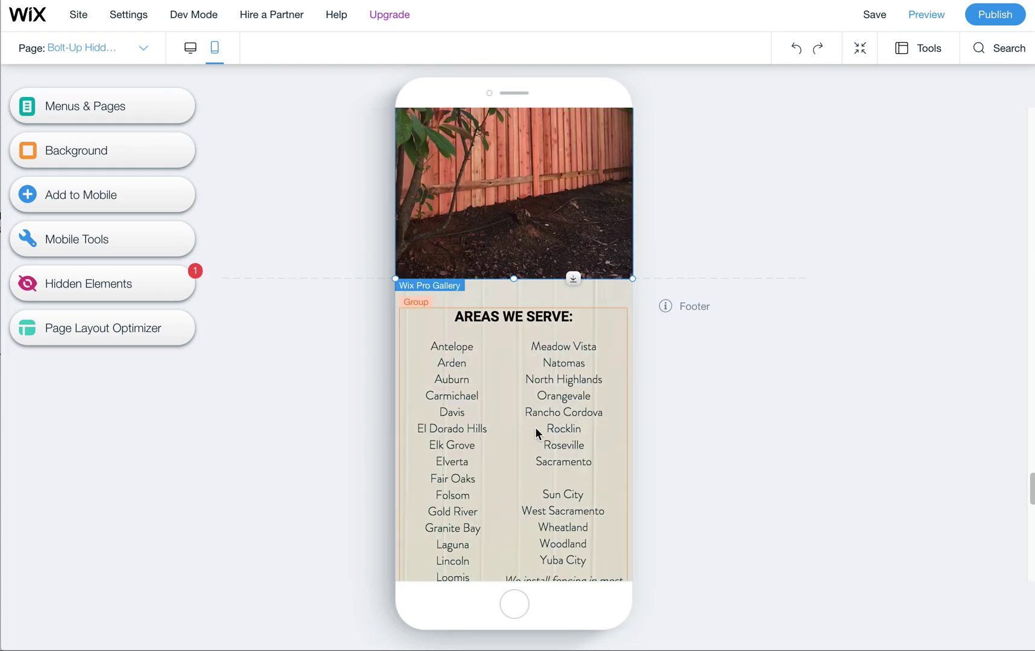
scroll(536, 429, "down", 5)
scroll(536, 431, "up", 2)
Step: Select the Areas We Serve group, briefly hide it on mobile, then undo the hiding
left_click(559, 383)
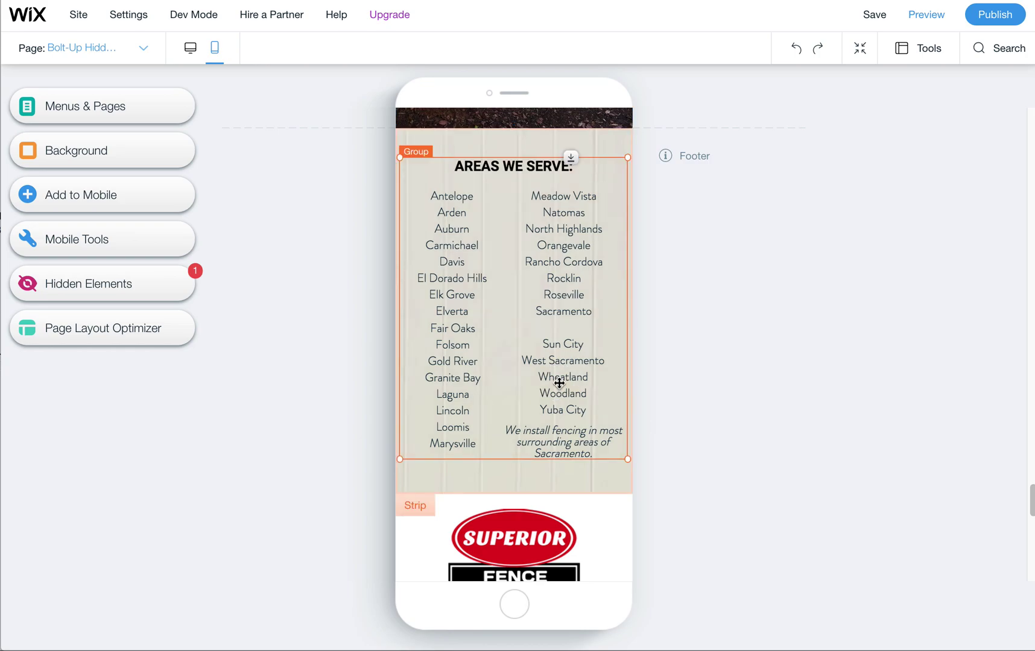
left_click(561, 380)
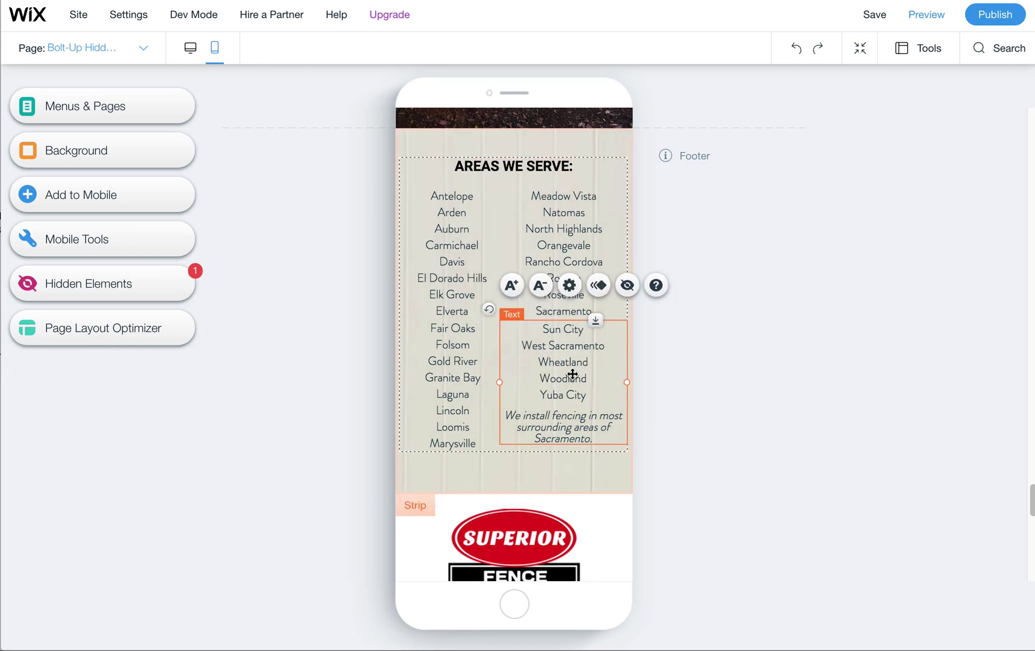
left_click(722, 380)
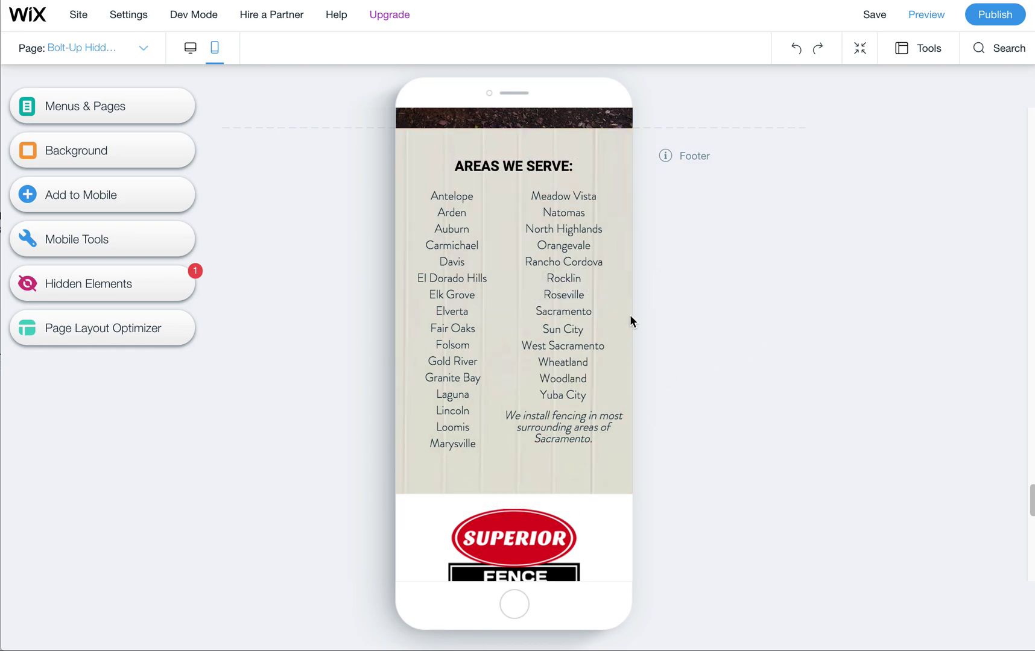
left_click(568, 434)
left_click(549, 485)
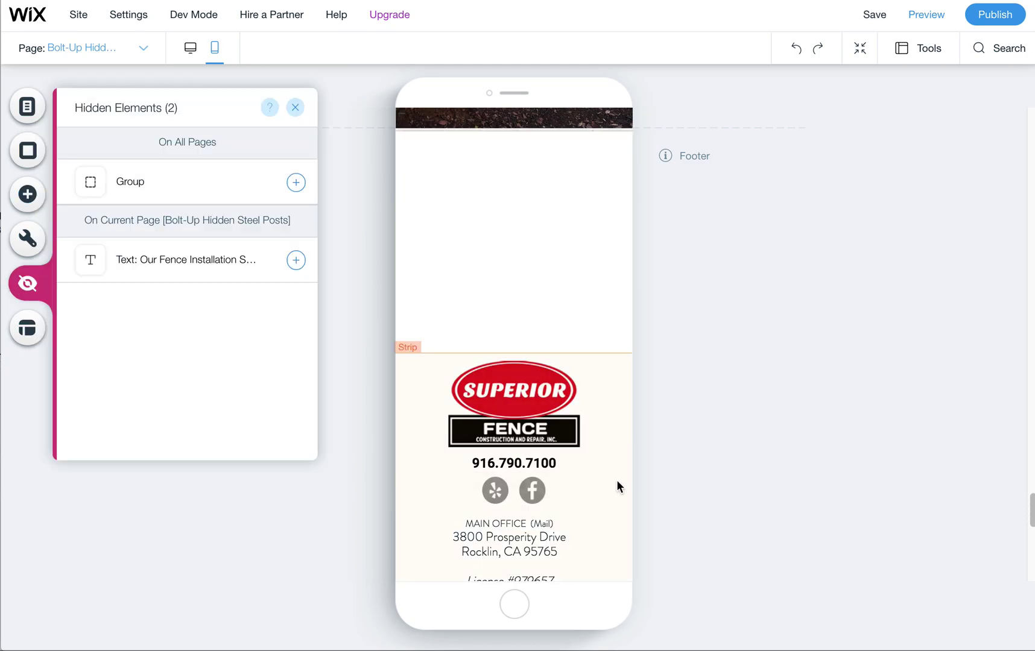
key("ctrl+z")
left_click(593, 474)
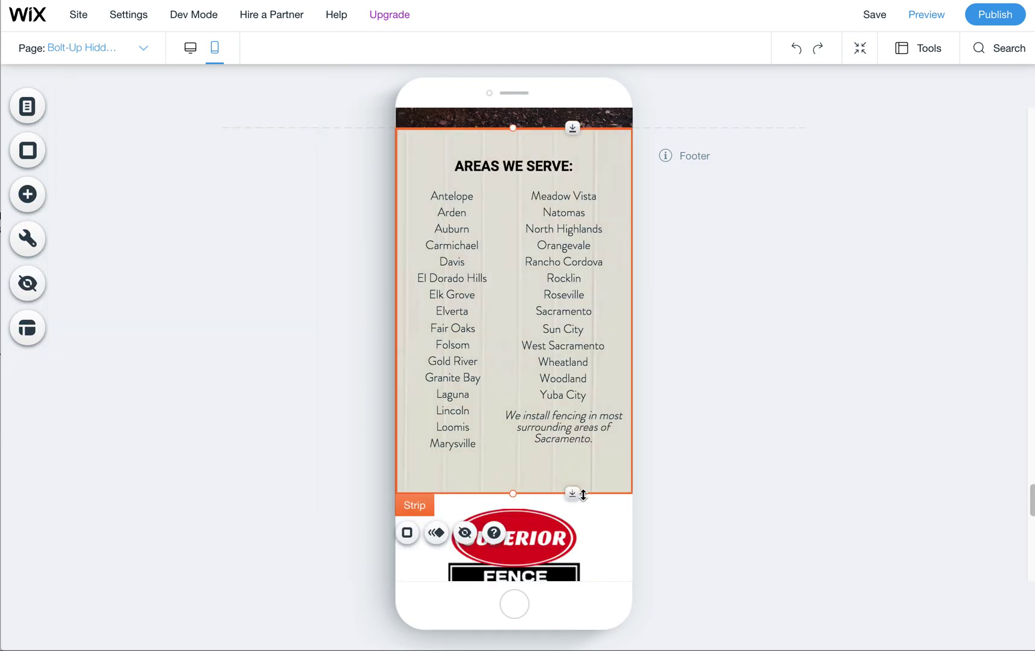
Step: Shorten the Areas We Serve strip slightly and reselect its text group
left_click_drag(574, 484, 572, 473)
left_click(711, 425)
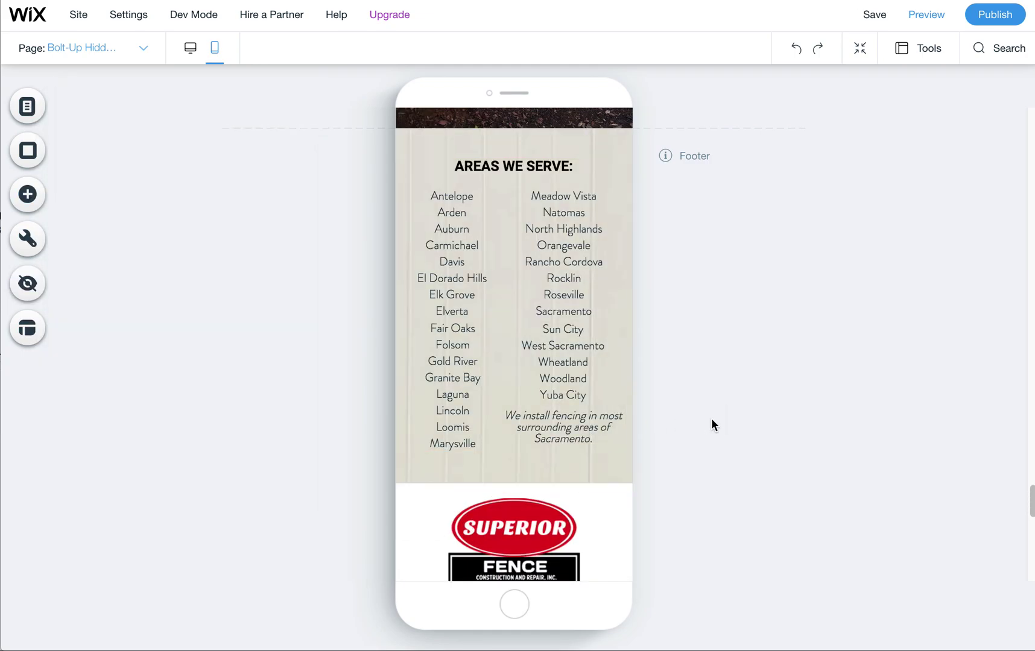
left_click(611, 459)
left_click(551, 396)
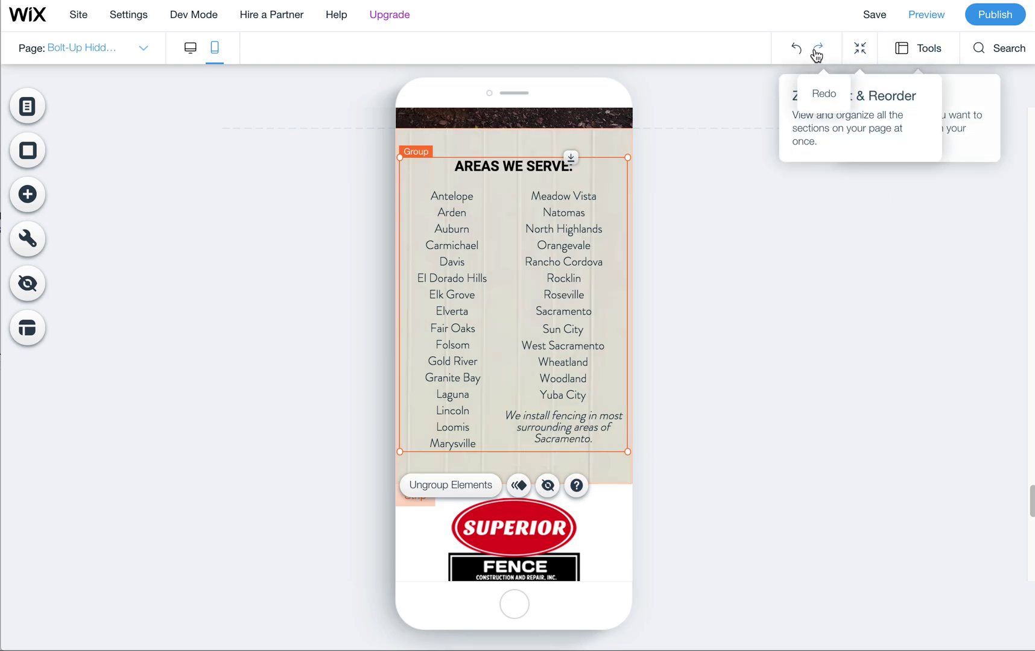
Step: Unhide the Our Fence Installation Services title from the hidden elements list
left_click(30, 286)
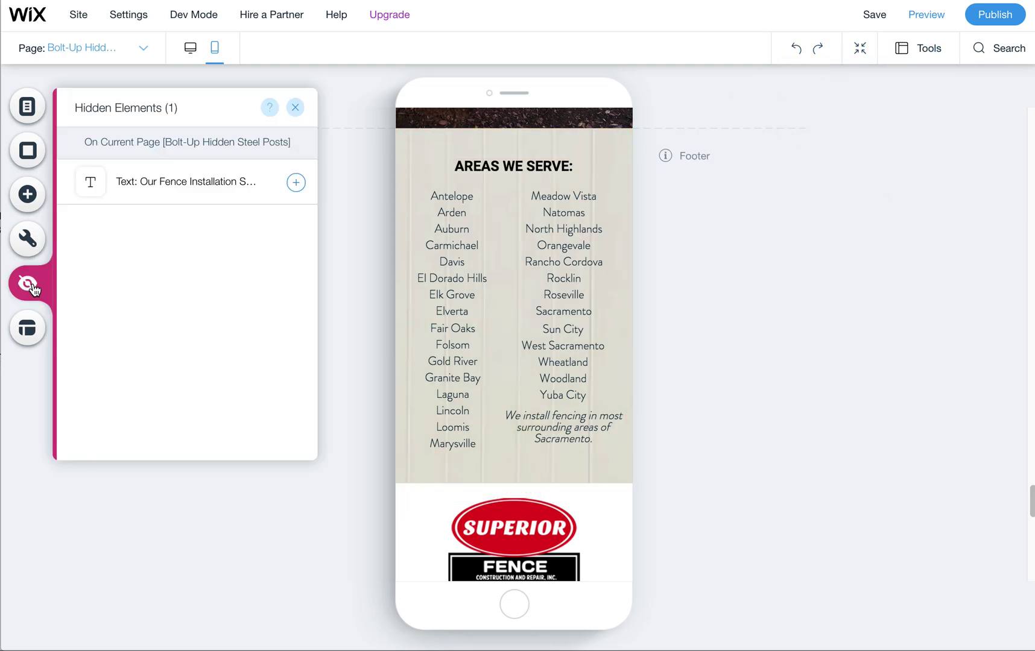
left_click(176, 202)
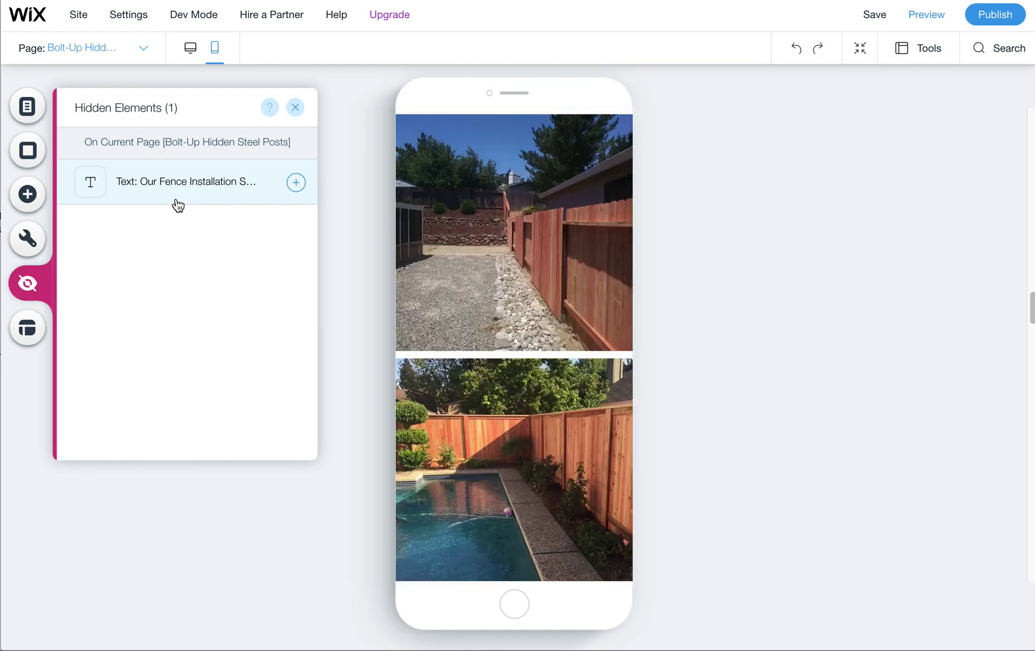
left_click(296, 183)
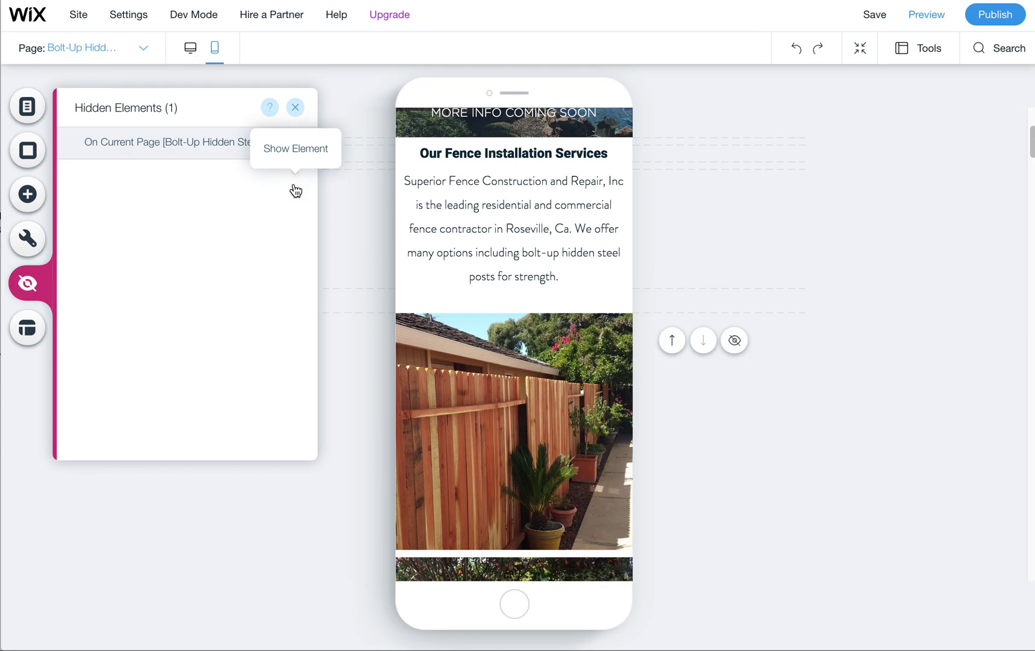
Step: Nudge the title down about 12 px and return to the desktop layout
left_click(508, 162)
left_click_drag(531, 154, 565, 156)
scroll(530, 302, "up", 5)
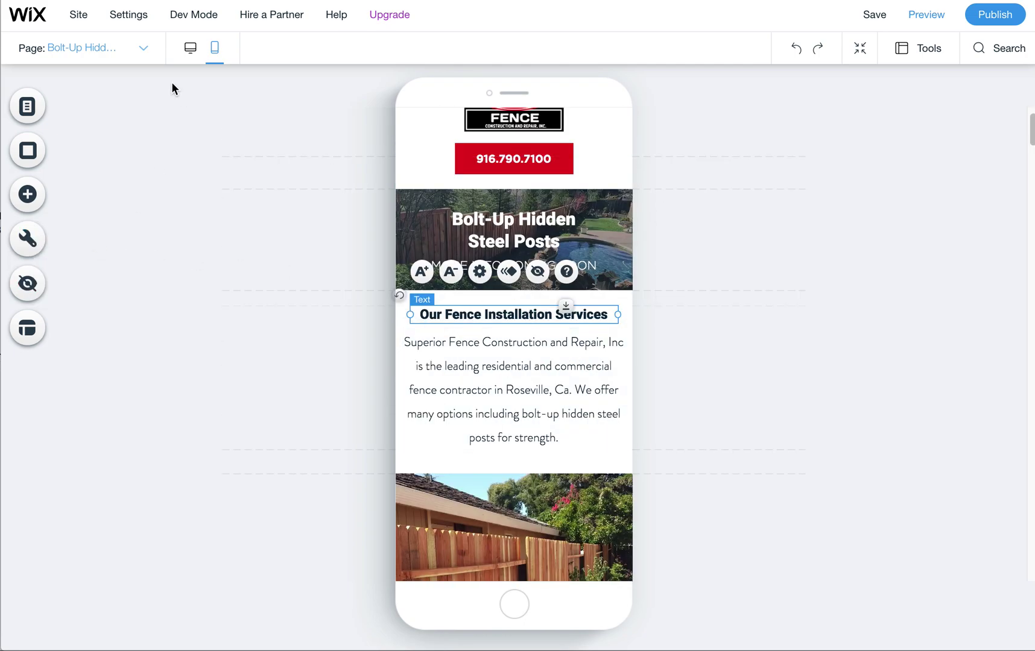
left_click(190, 48)
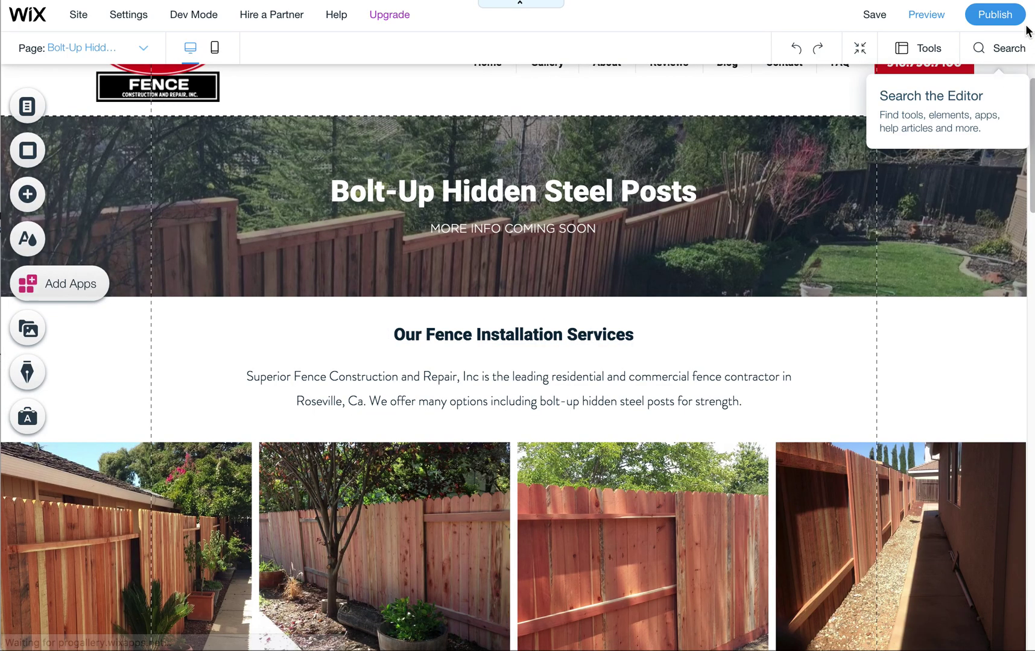
Step: Move the Bolt-Up Hidden Steel Posts page below Pool Fences in the pages list
left_click(27, 106)
left_click(758, 510)
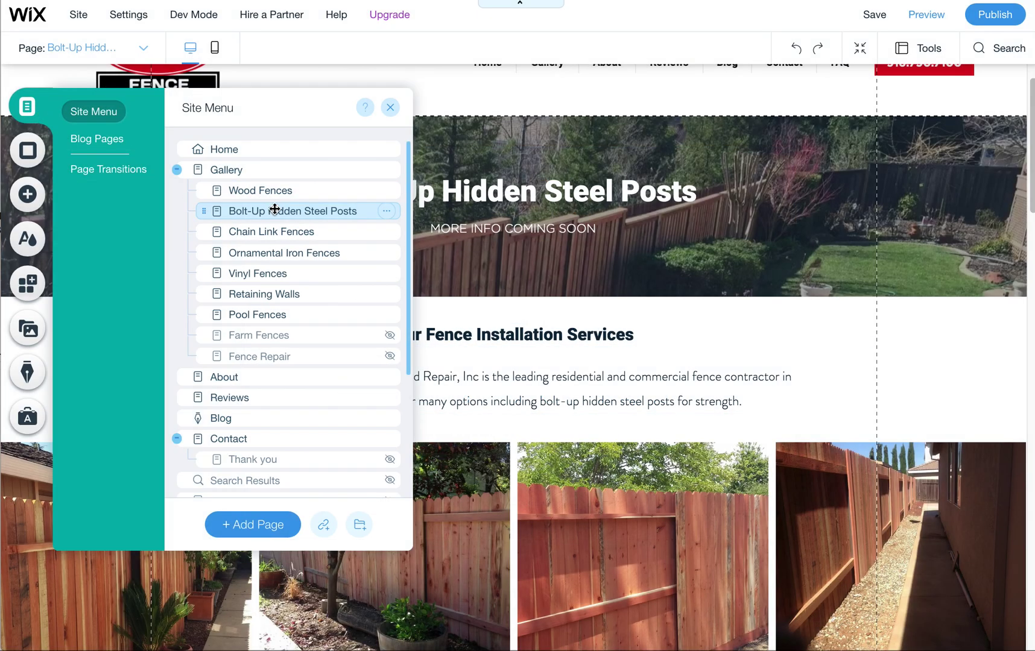
left_click_drag(275, 209, 267, 316)
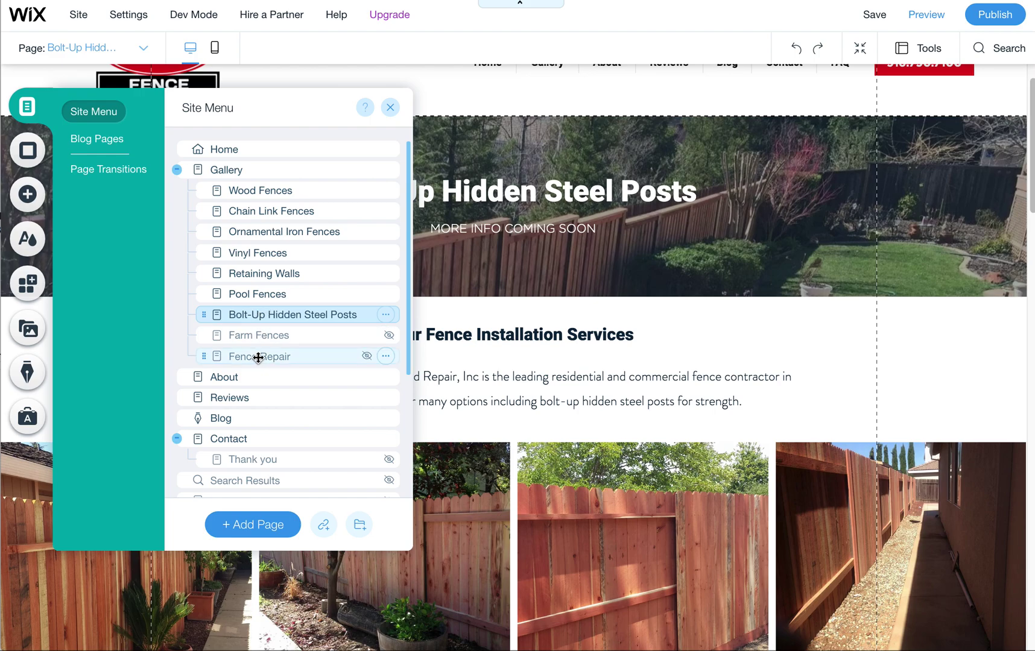
Step: Hide the Bolt-Up page from the site menu, then make it visible again
left_click(384, 314)
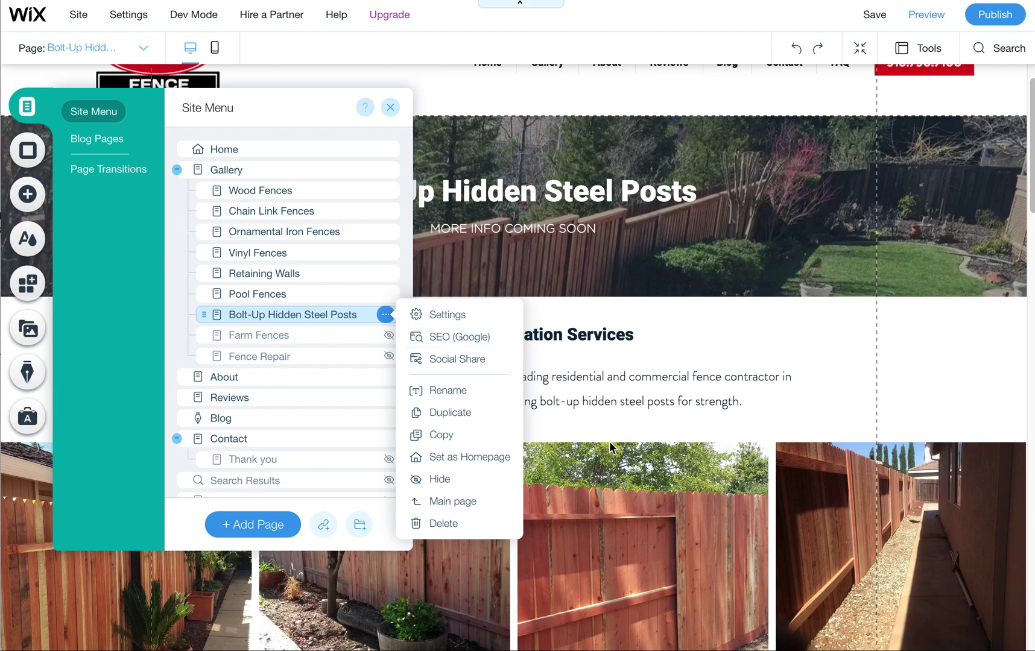
left_click(303, 318)
left_click(382, 316)
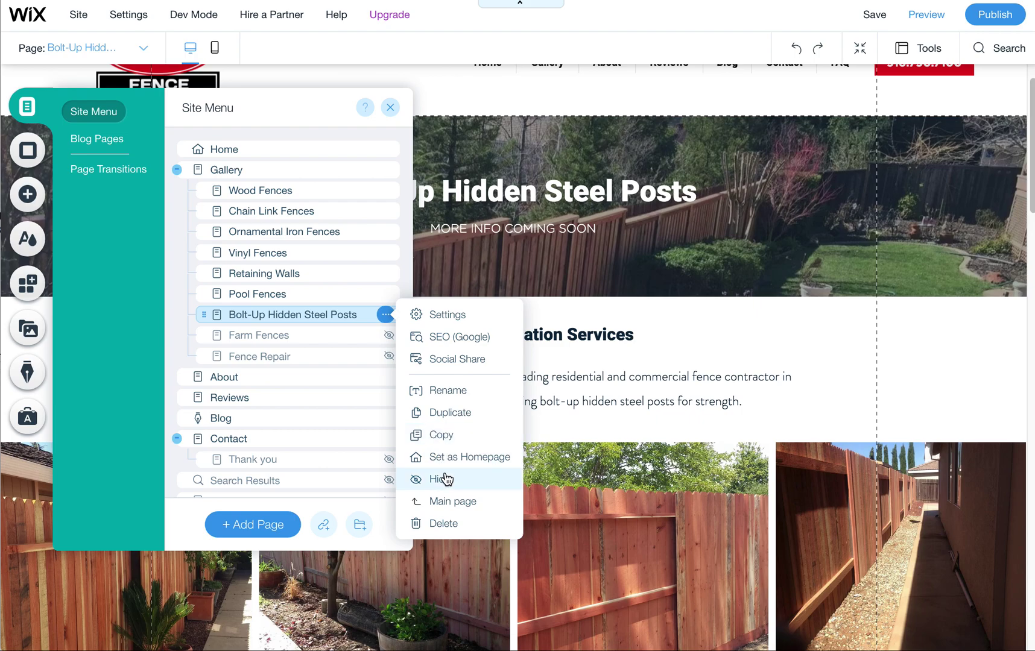
left_click(420, 482)
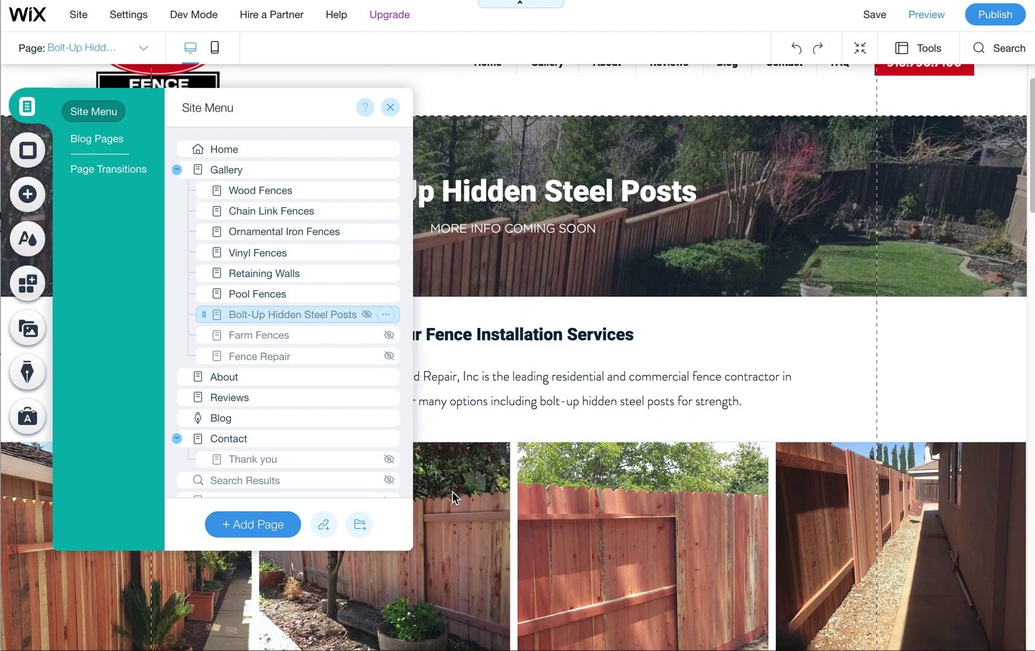
scroll(453, 499, "up", 2)
left_click(386, 314)
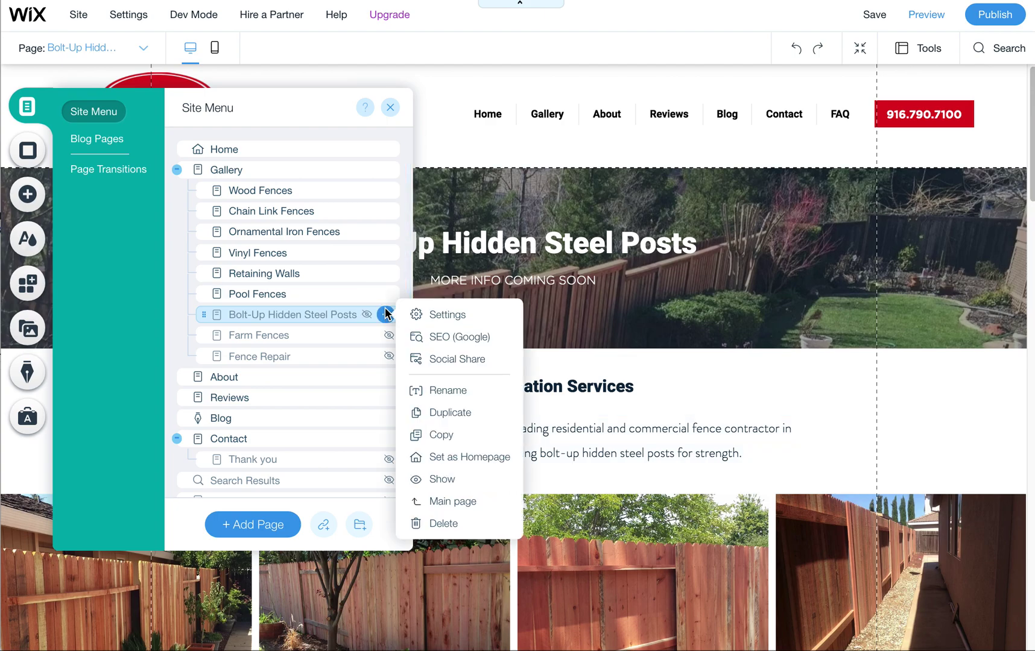
left_click(454, 480)
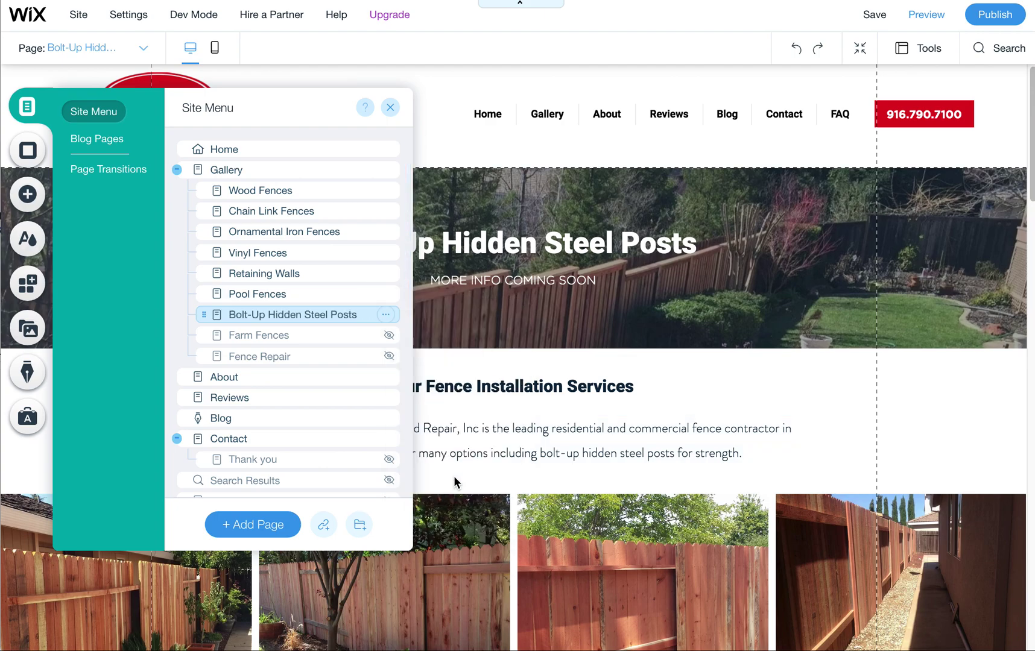
left_click(505, 437)
Step: Switch to the Gallery page and scroll down to its Bolt Up button
left_click(120, 56)
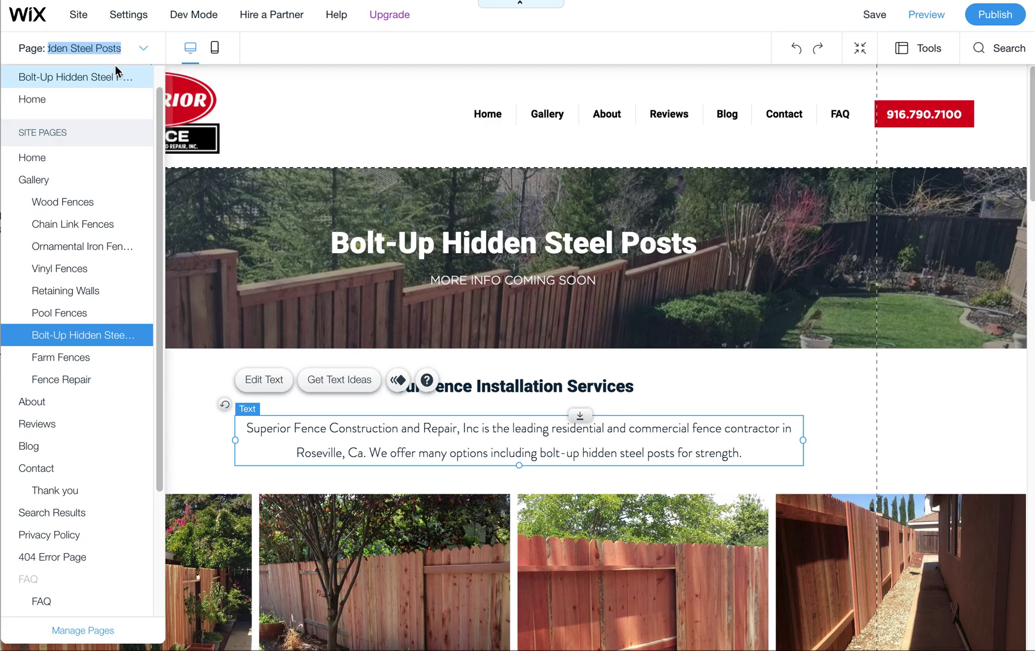
left_click(49, 179)
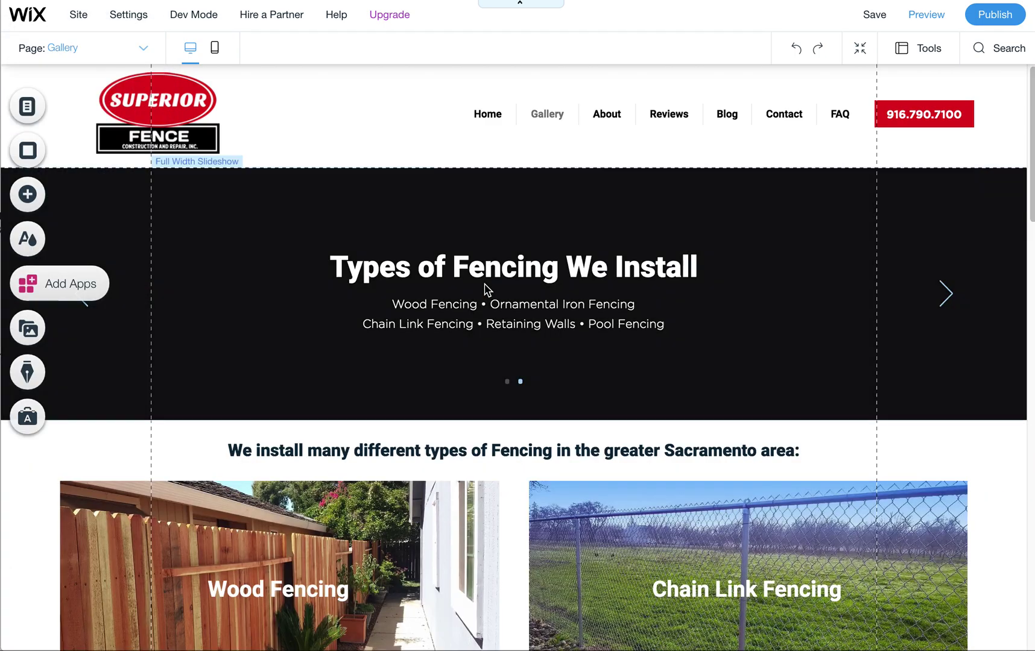
scroll(510, 438, "down", 12)
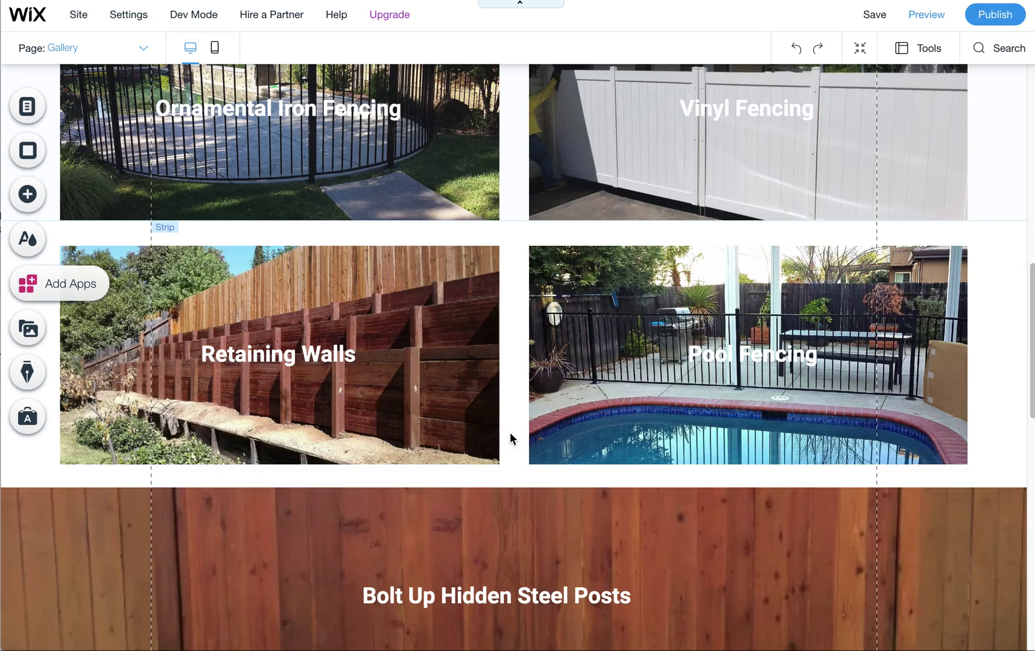
scroll(510, 434, "up", 8)
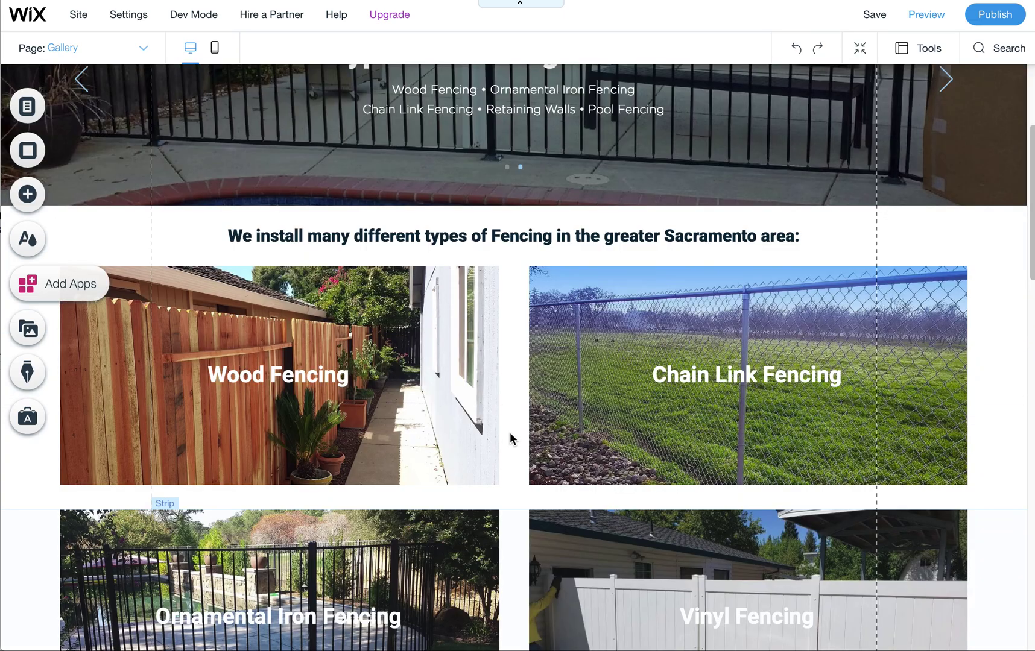
scroll(509, 433, "down", 4)
scroll(510, 432, "down", 7)
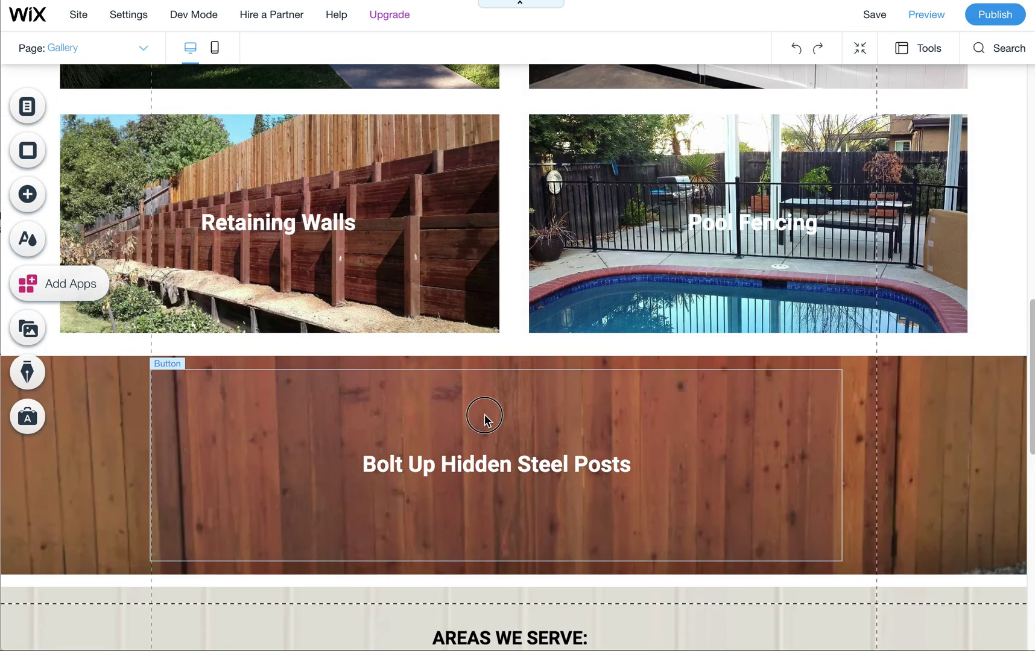
Step: Link the Bolt Up Hidden Steel Posts button to the Bolt-Up Hidden Steel Posts page
left_click(484, 416)
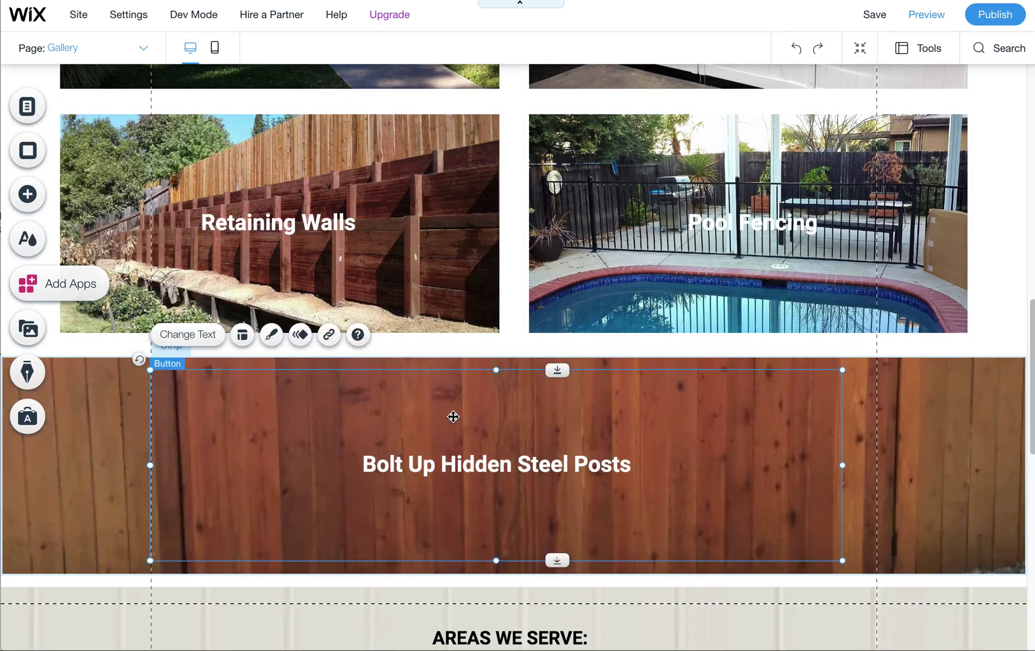
left_click(326, 336)
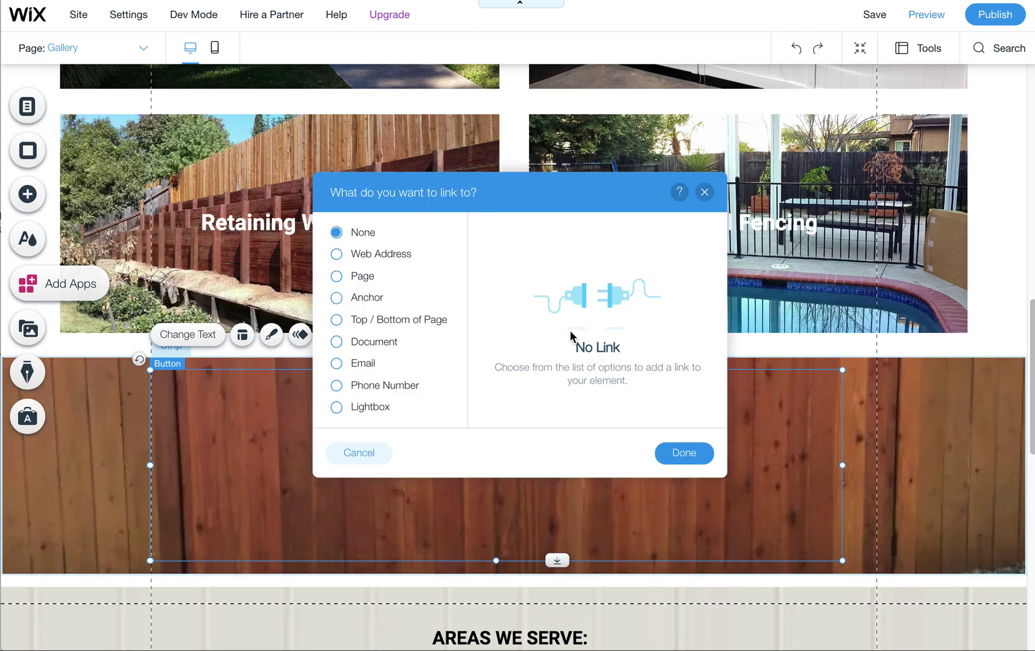
left_click(358, 281)
left_click(571, 256)
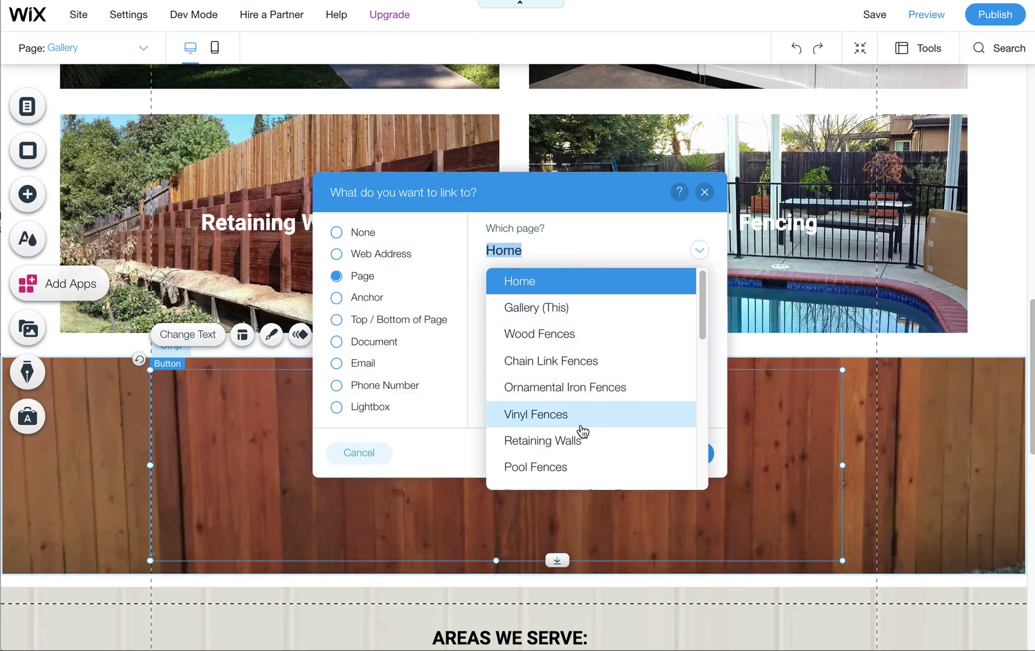
scroll(578, 428, "down", 3)
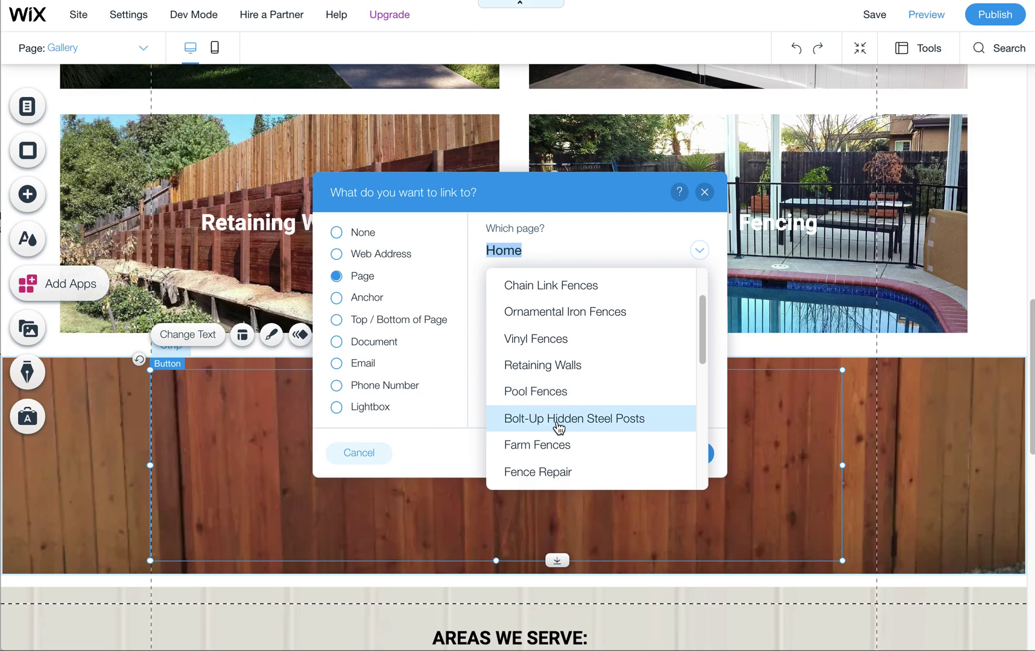
left_click(559, 427)
left_click(688, 454)
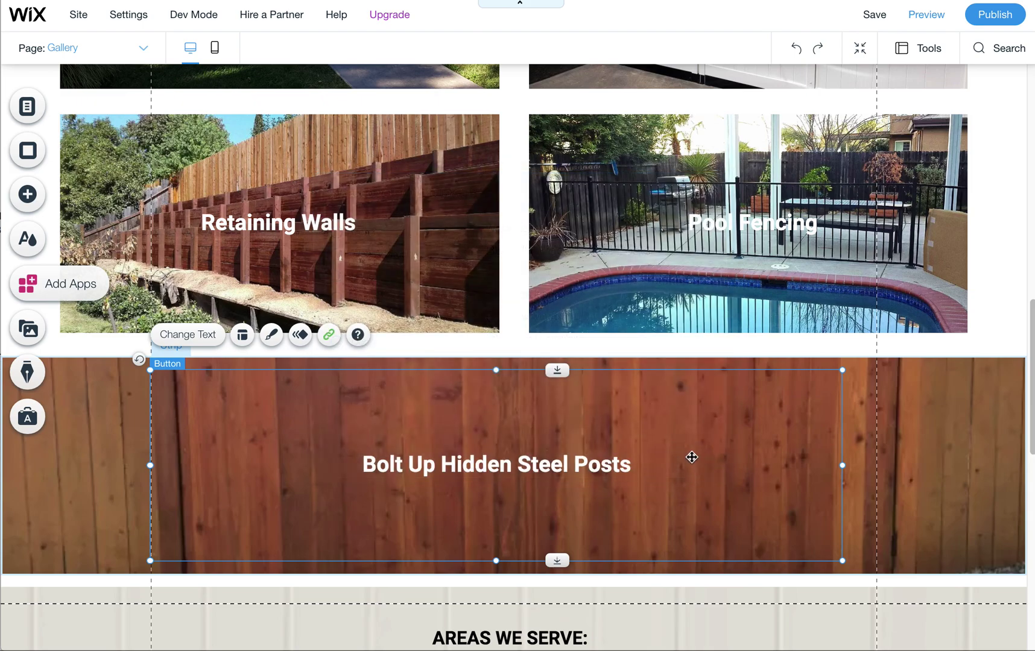
Step: Select the Retaining Walls/Pool Fencing strip, duplicate a column, then undo the duplication
left_click(959, 450)
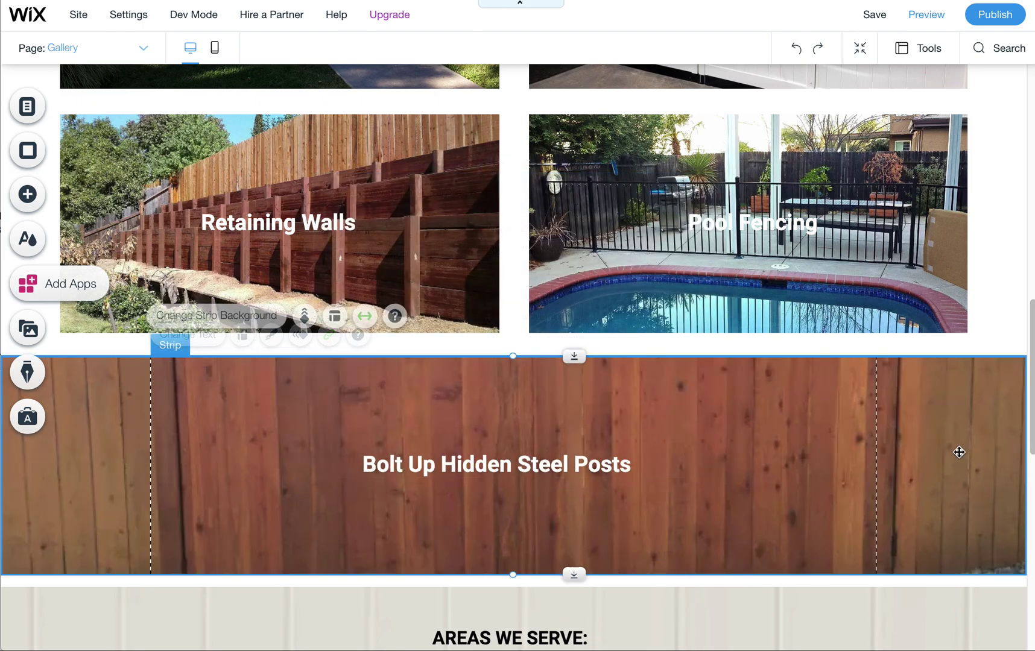
left_click(747, 223)
left_click(558, 344)
left_click(512, 310)
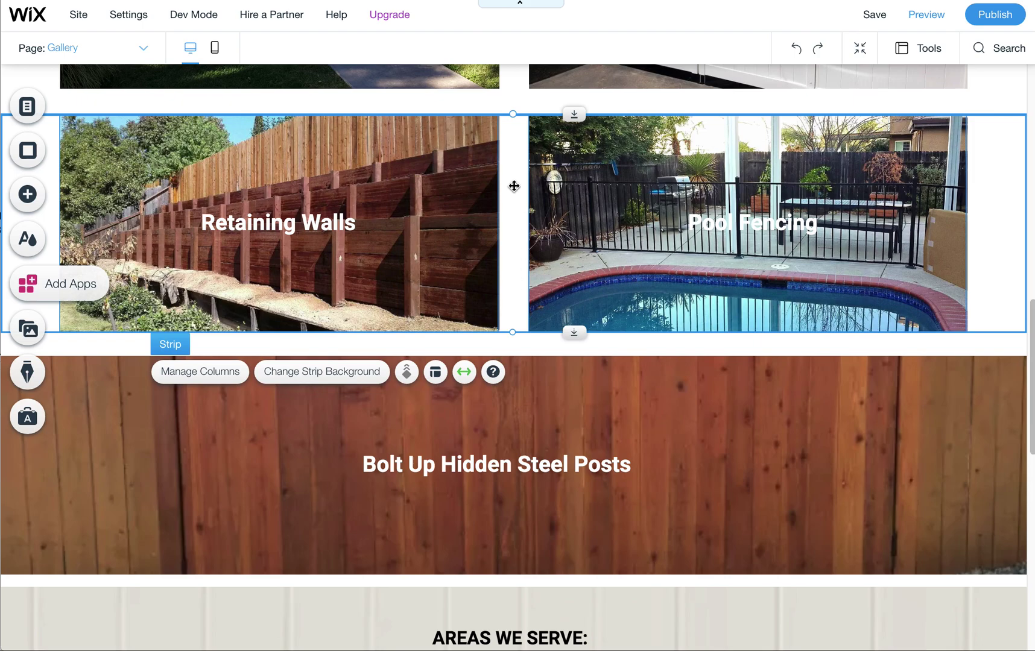
left_click_drag(439, 222, 469, 194)
right_click(469, 194)
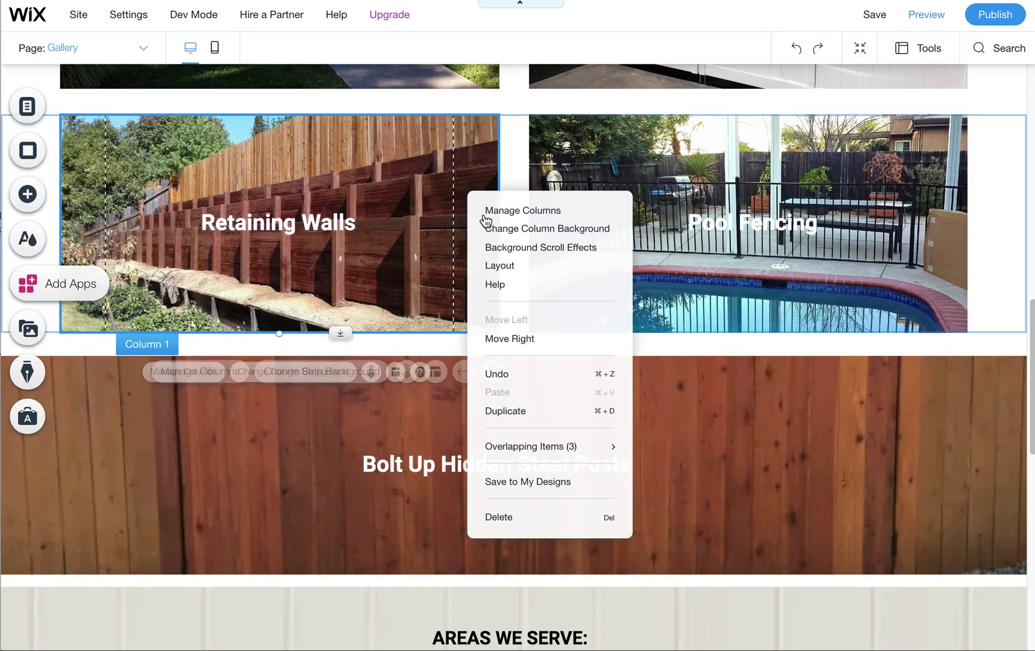
left_click(536, 417)
key("super+z")
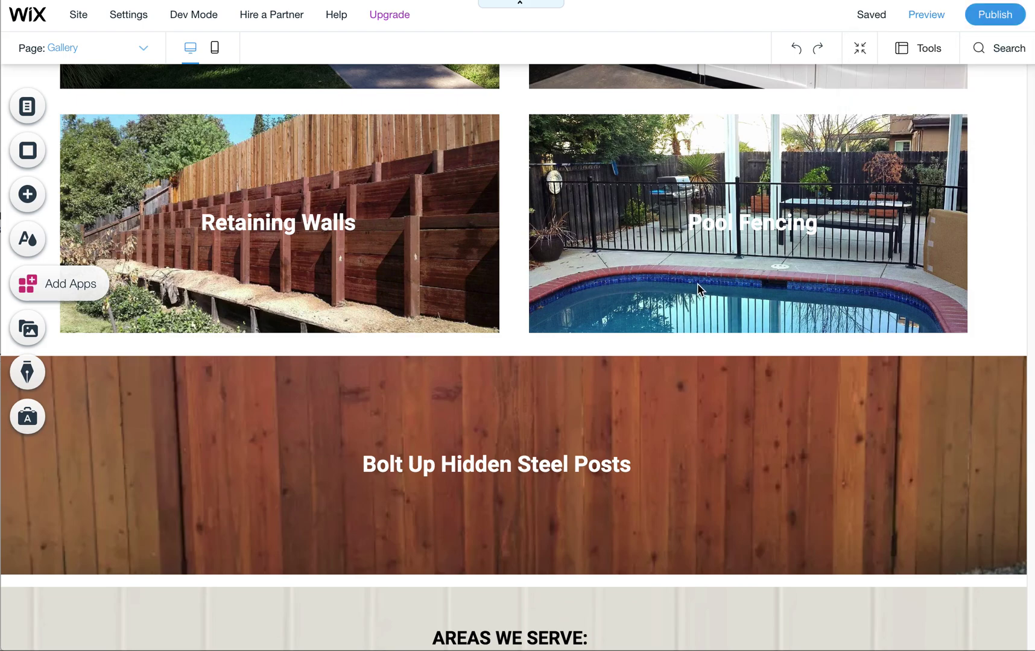
Step: Publish the site and close the confirmation message
left_click(988, 15)
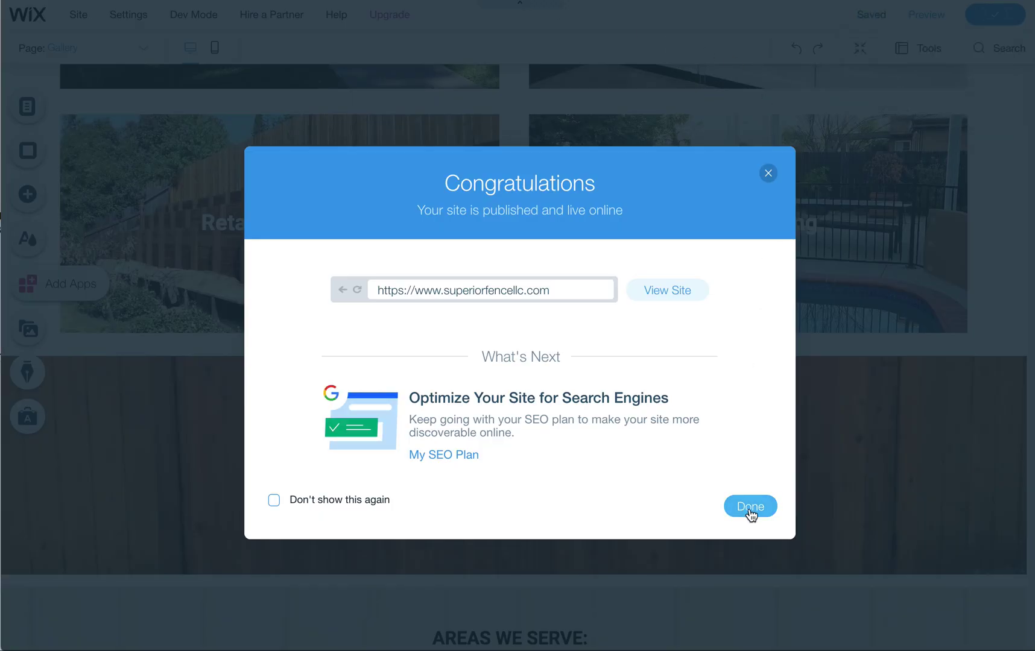
left_click(748, 509)
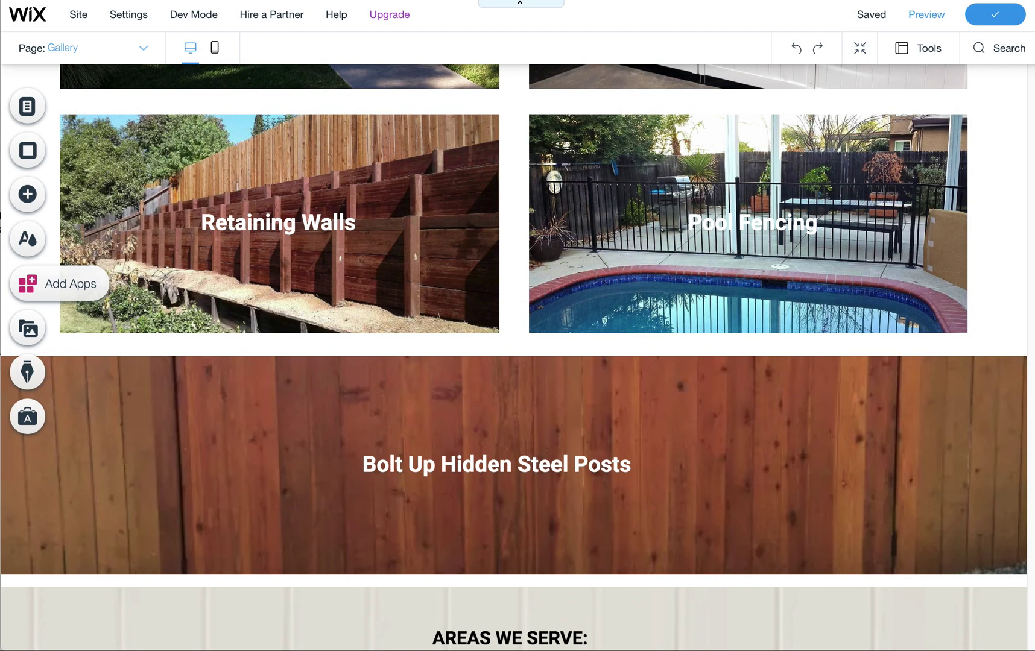
mouse_move(717, 5)
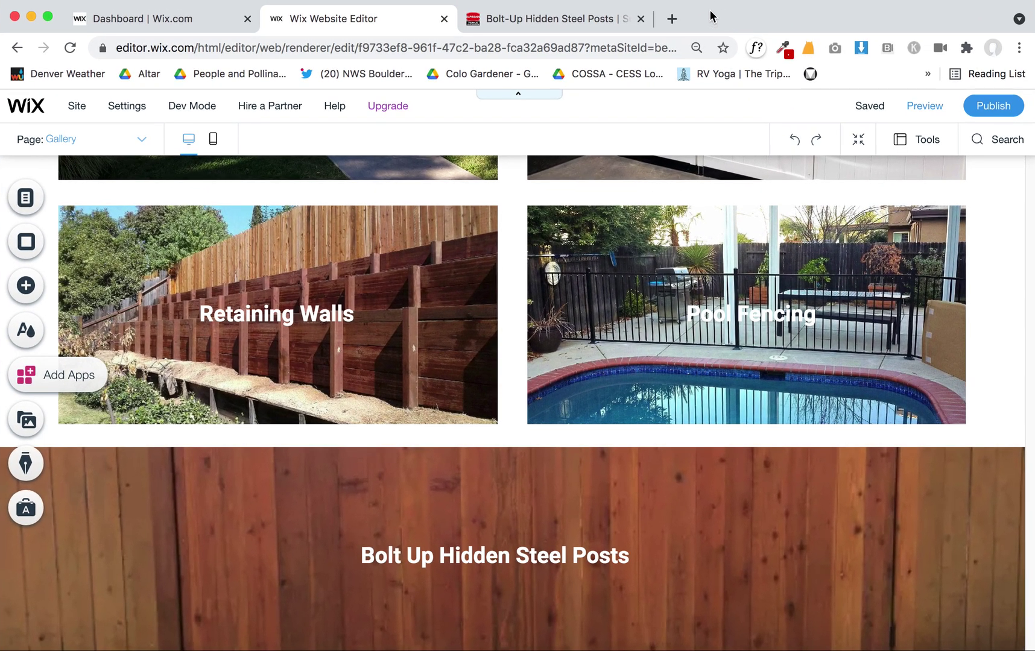
Step: Close the editor tab and reopen the site in the editor from the Wix dashboard
left_click(444, 19)
left_click(230, 21)
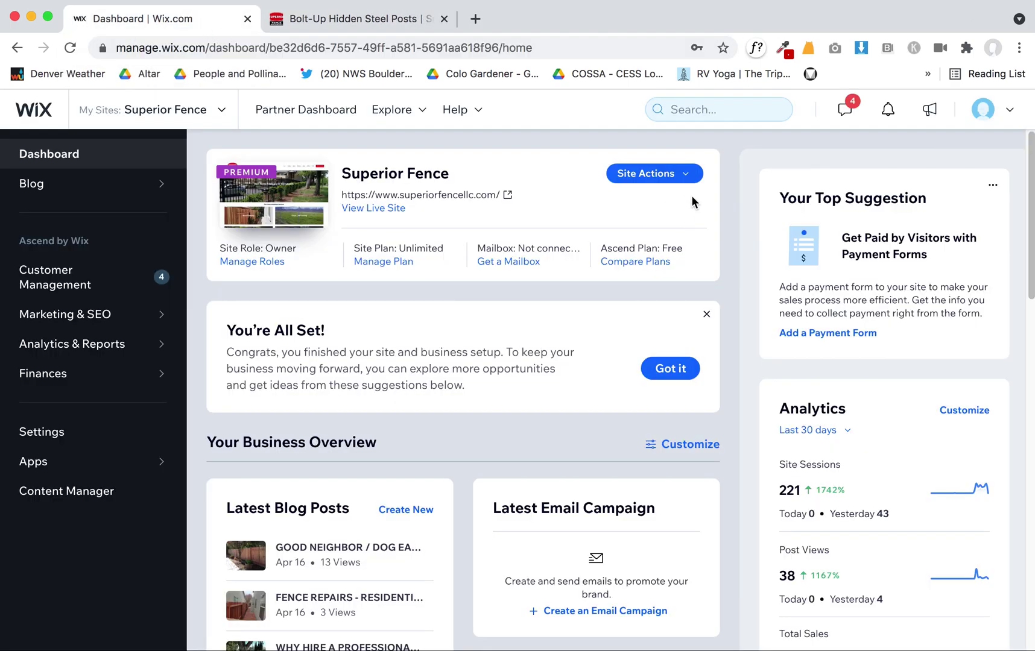
left_click(675, 175)
left_click(649, 212)
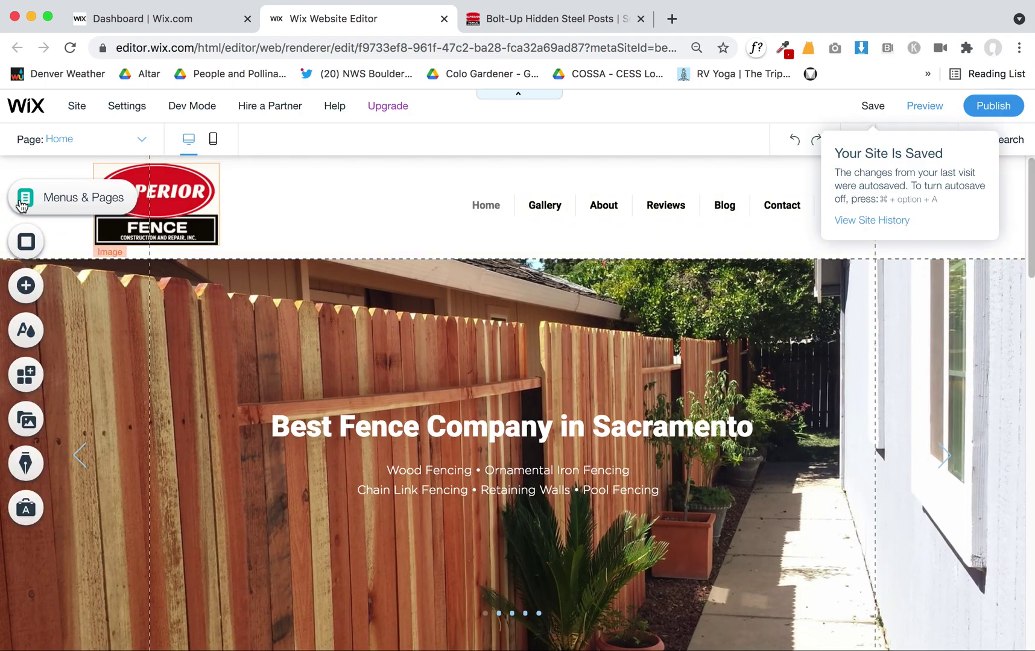
Step: Open the Gallery page from the site pages list
left_click(22, 200)
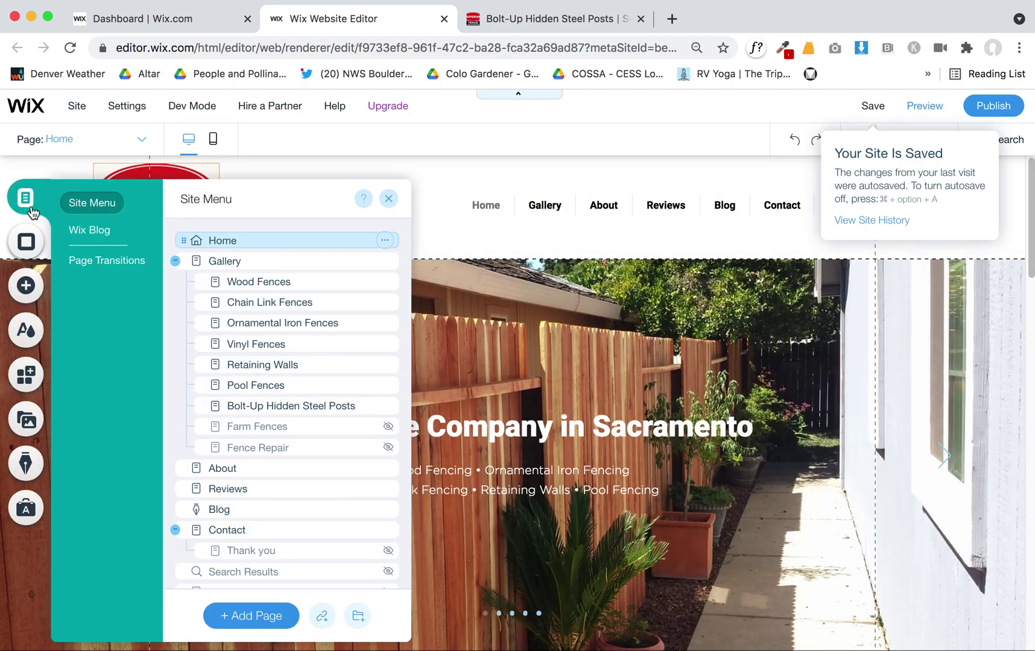
left_click(241, 266)
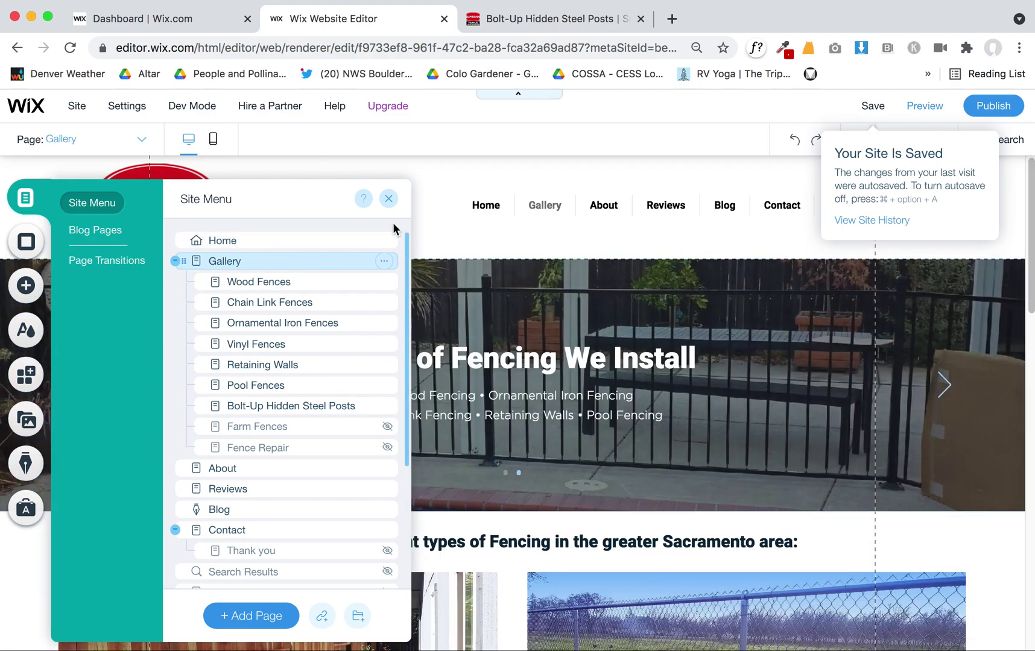
left_click(388, 198)
scroll(576, 500, "down", 15)
scroll(578, 446, "up", 4)
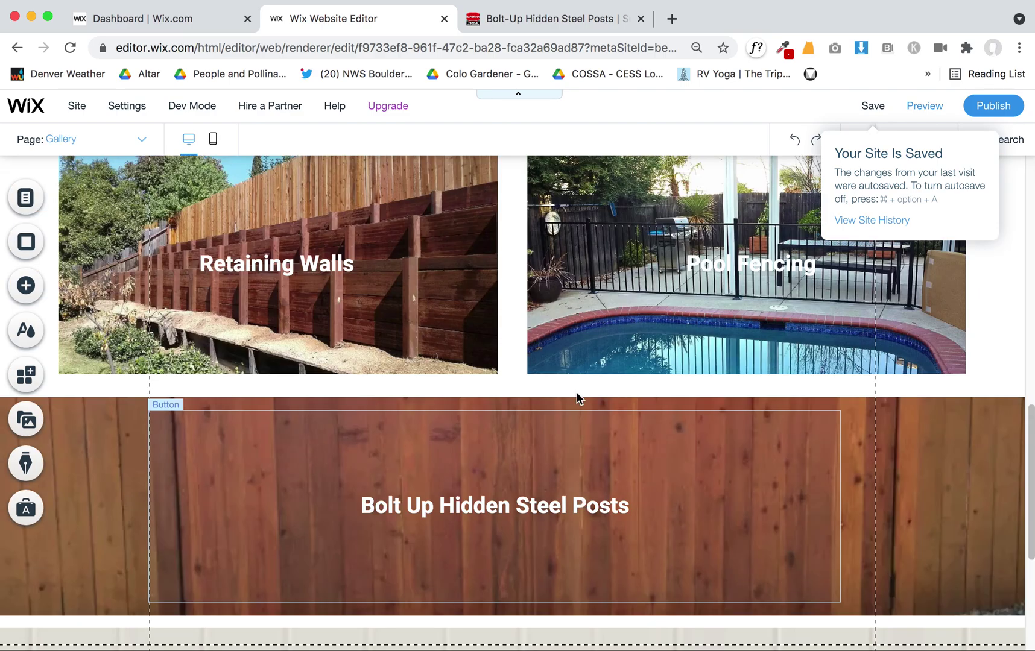
Step: Duplicate the Retaining Walls and Pool Fencing strip, move the copy down, and adjust its Retaining Walls button
left_click(578, 386)
scroll(577, 383, "up", 3)
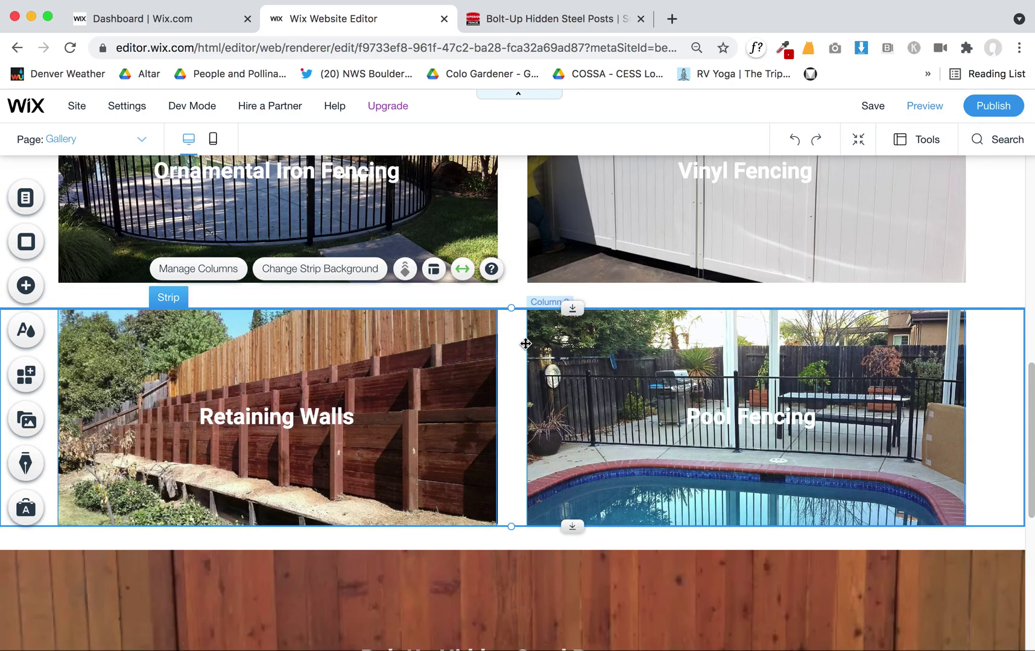
right_click(540, 340)
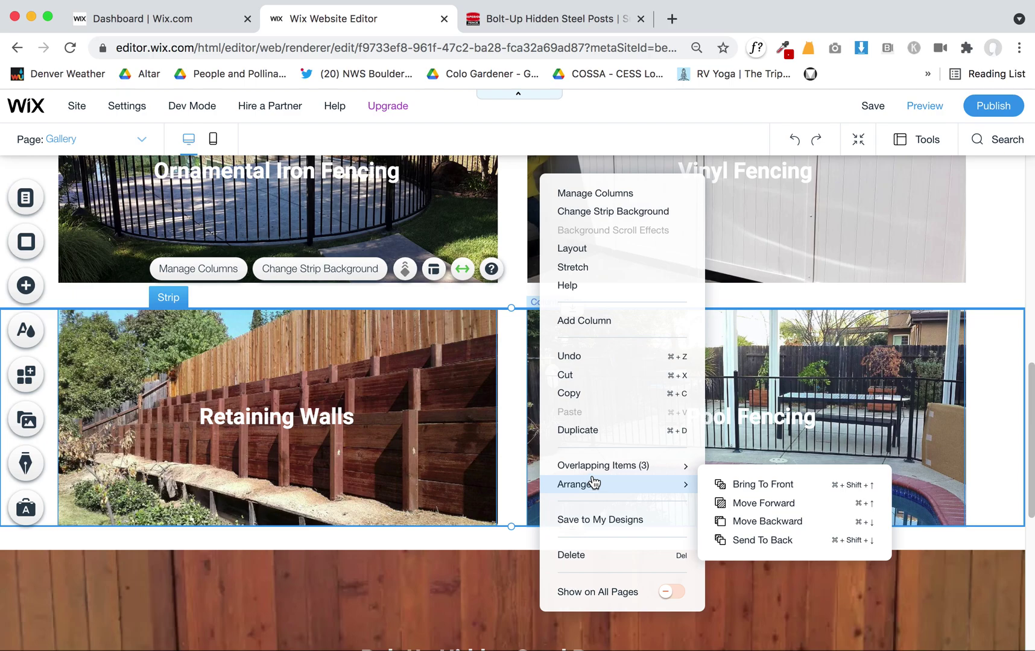
left_click(588, 430)
left_click_drag(548, 342, 534, 553)
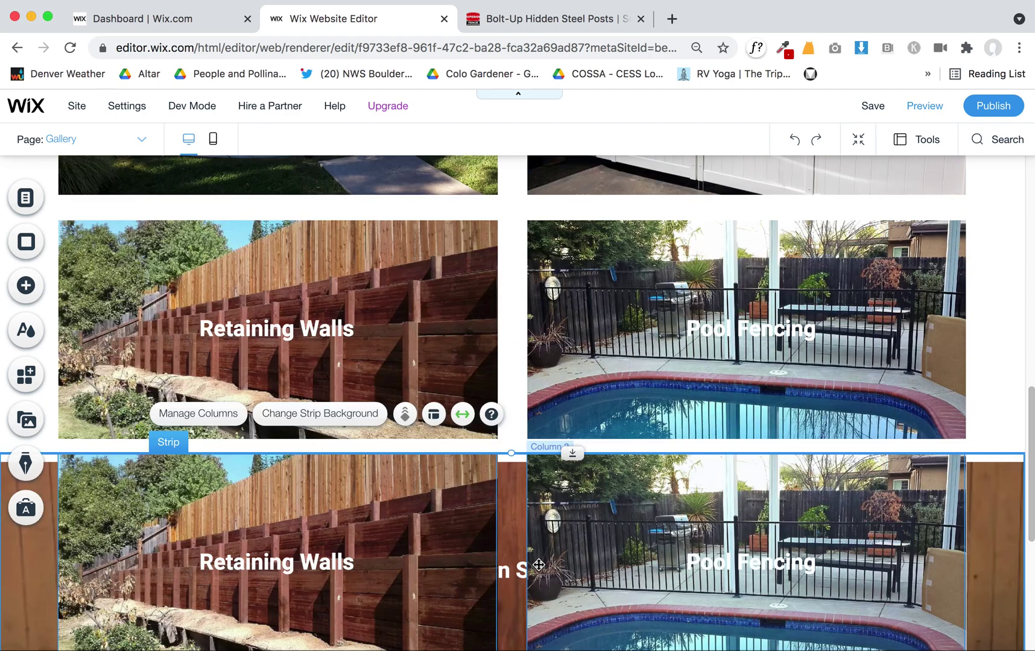
left_click(269, 552)
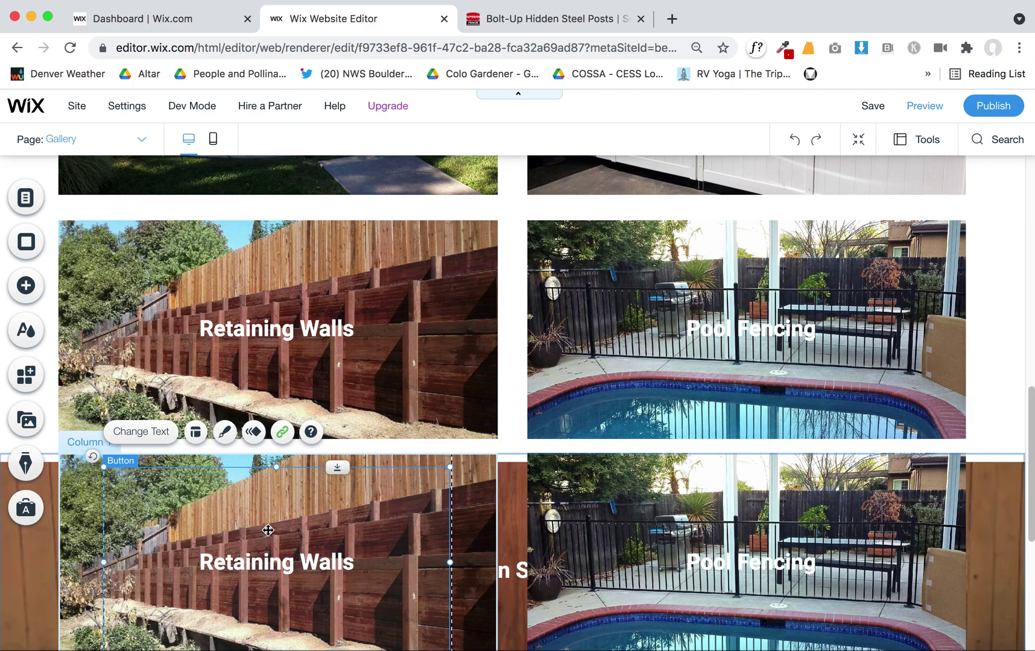
mouse_move(284, 567)
left_mouse_down()
mouse_move(291, 487)
mouse_move(294, 554)
left_mouse_up()
double_click(287, 561)
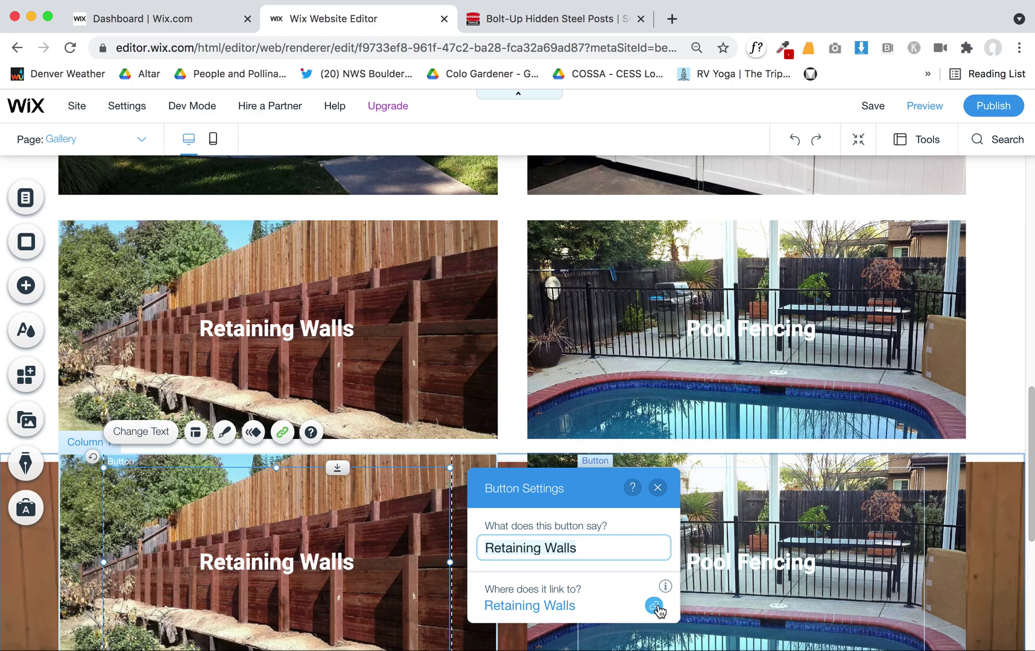
Step: Check the copied column's background options, then select the Bolt Up Hidden Steel Posts button
left_click(446, 463)
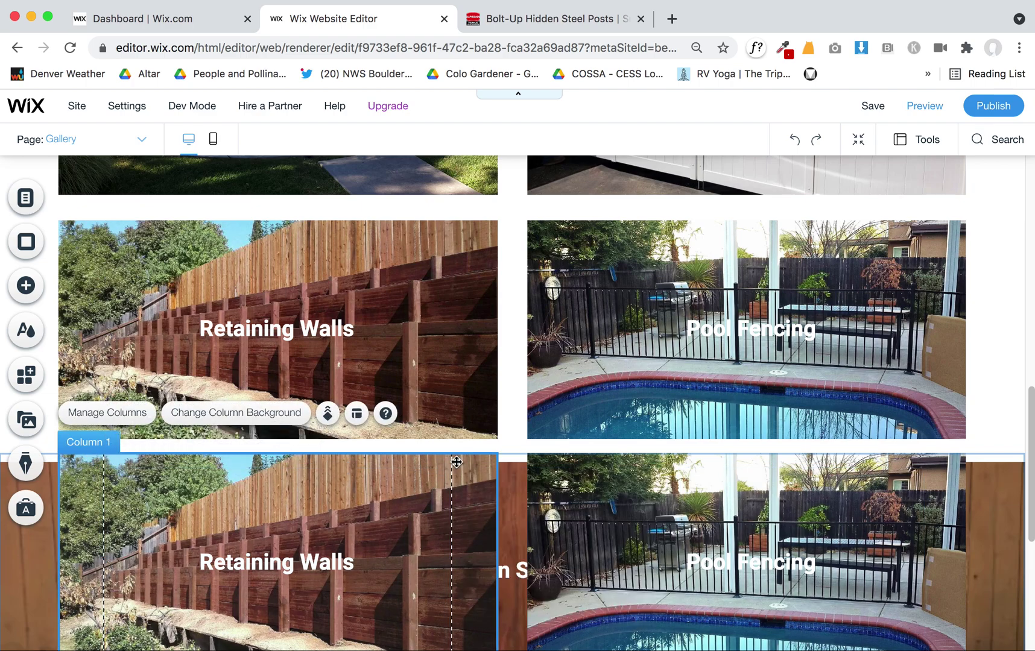
left_click(244, 413)
mouse_move(651, 505)
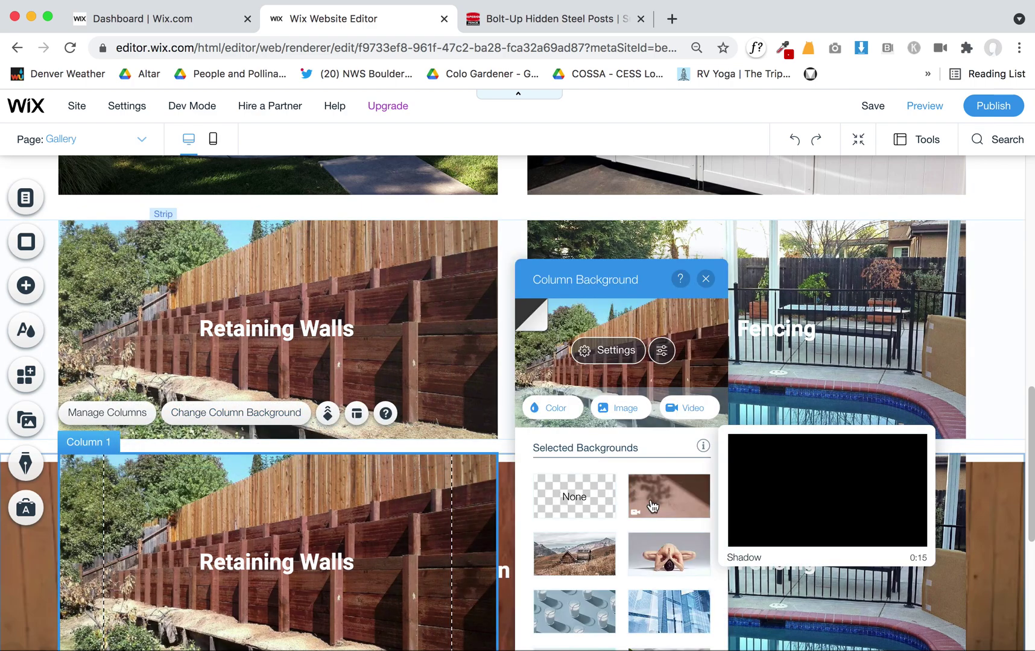
left_click(705, 279)
left_click(521, 467)
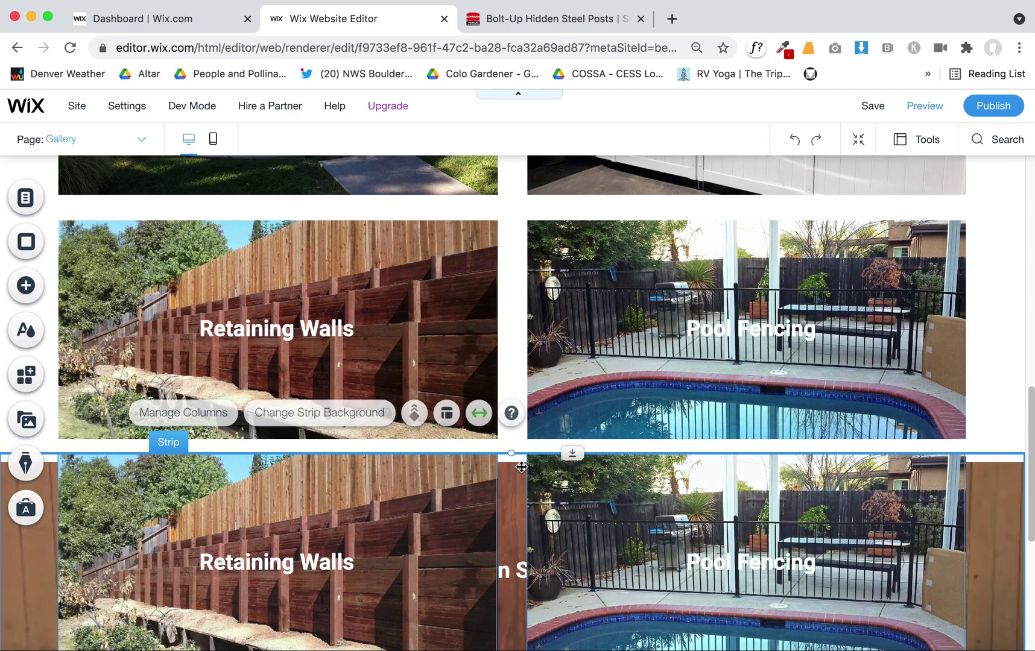
scroll(534, 554, "down", 4)
left_click(460, 356)
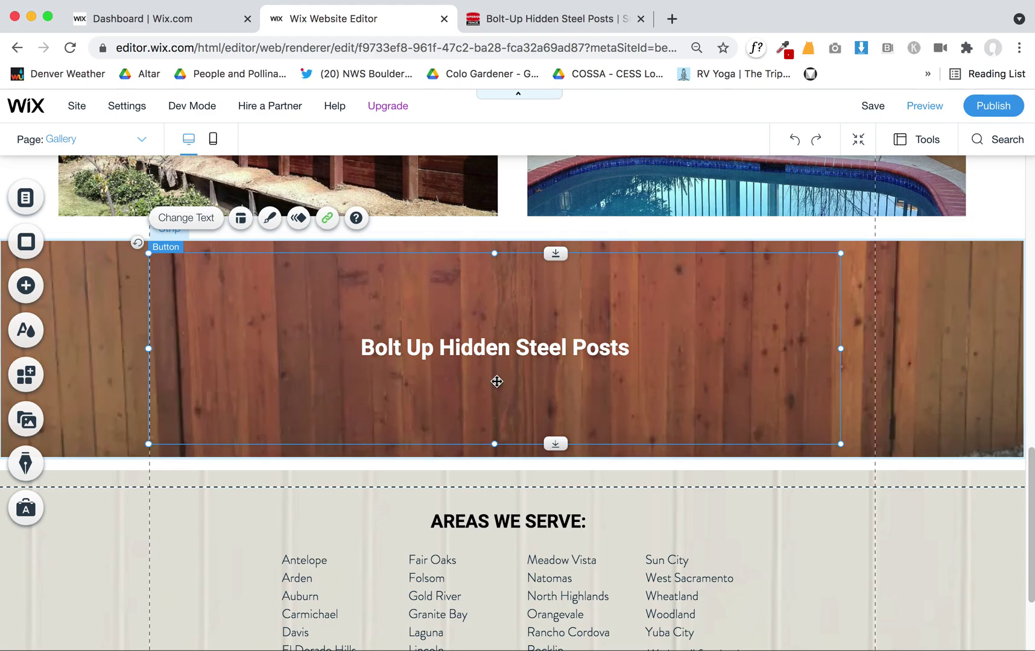
Step: Link the Bolt Up button to the Bolt-Up Hidden Steel Posts page in the current window, then publish
left_click(327, 217)
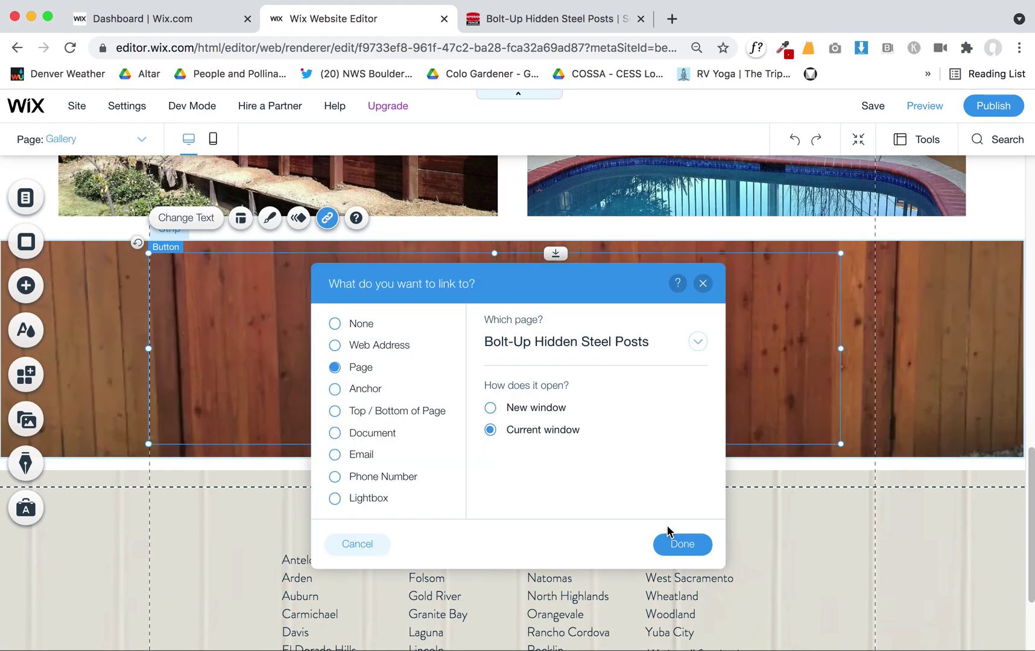
left_click(684, 544)
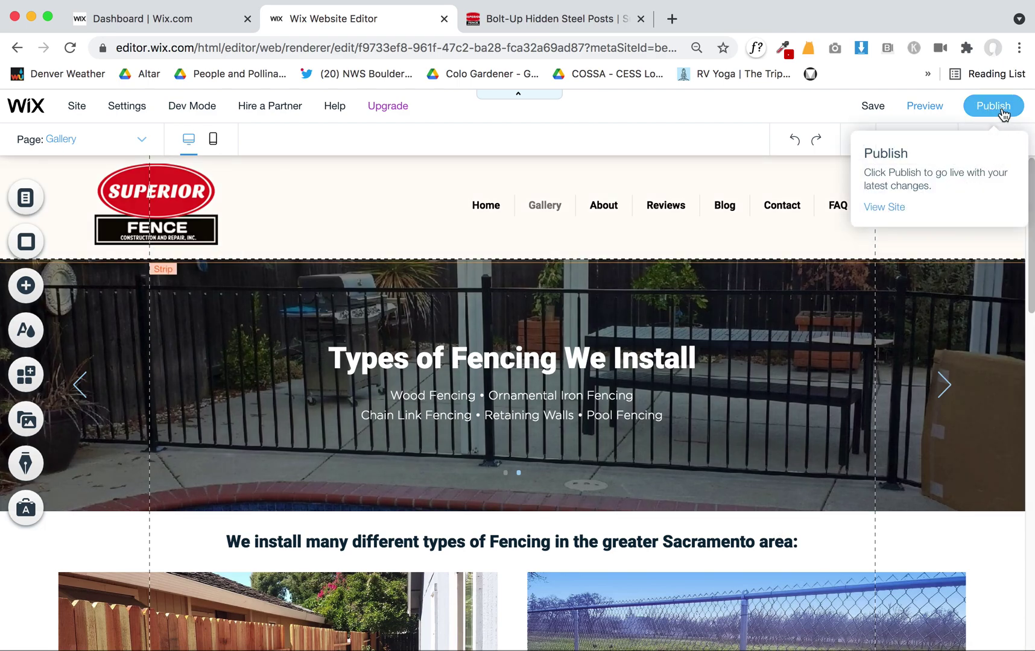
left_click(995, 107)
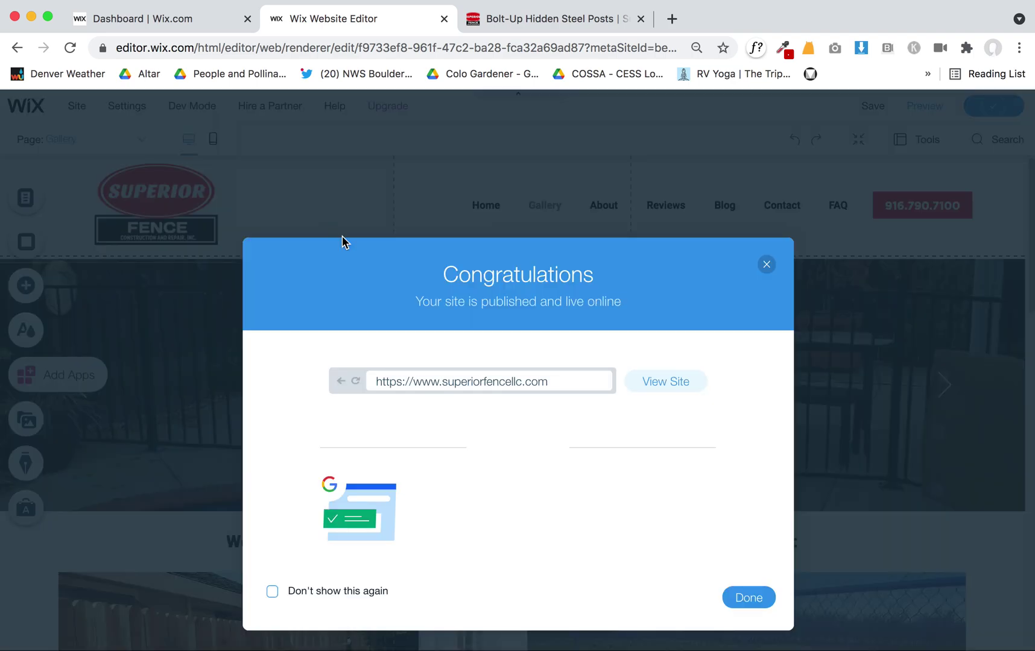
Step: Dismiss the Congratulations dialog, scroll through the Gallery page's mobile layout, and return to desktop
left_click(749, 598)
scroll(595, 485, "down", 10)
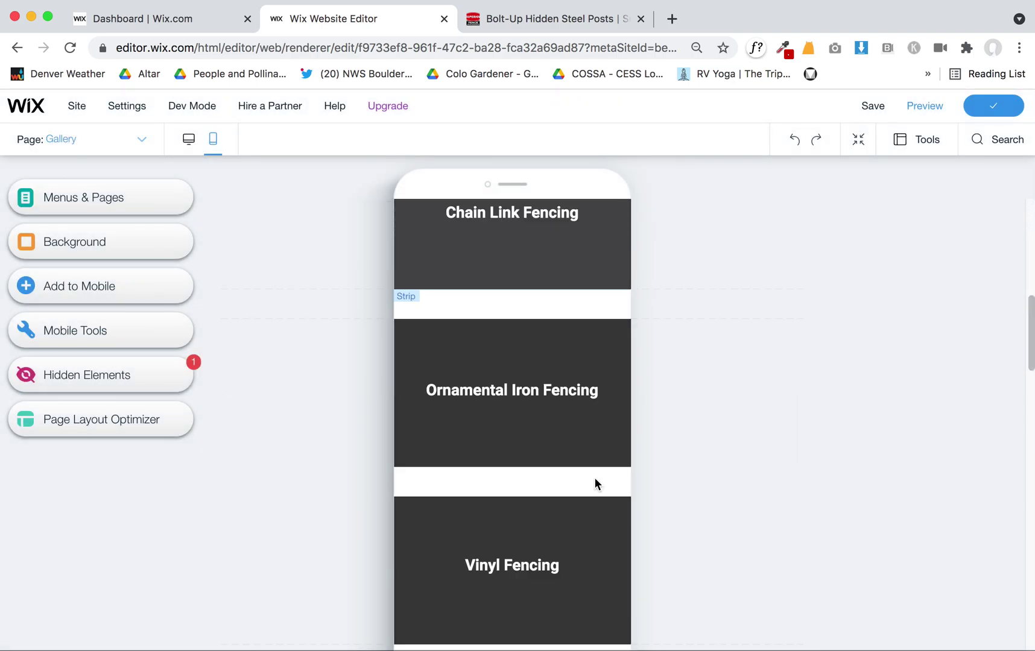
scroll(595, 482, "down", 8)
scroll(529, 427, "up", 3)
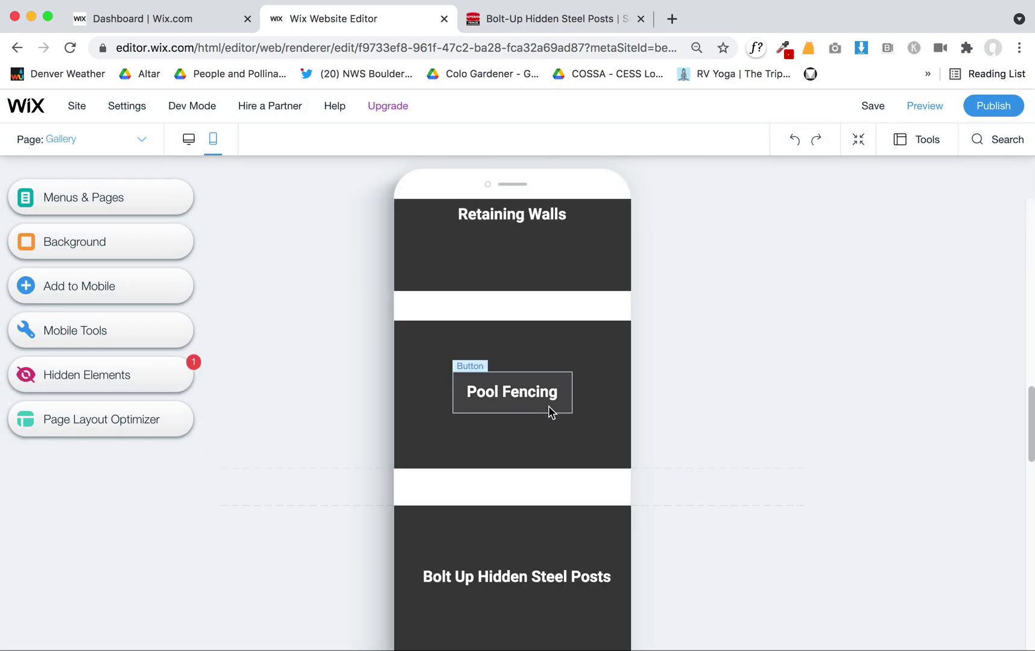
scroll(550, 417, "up", 3)
scroll(558, 395, "up", 1)
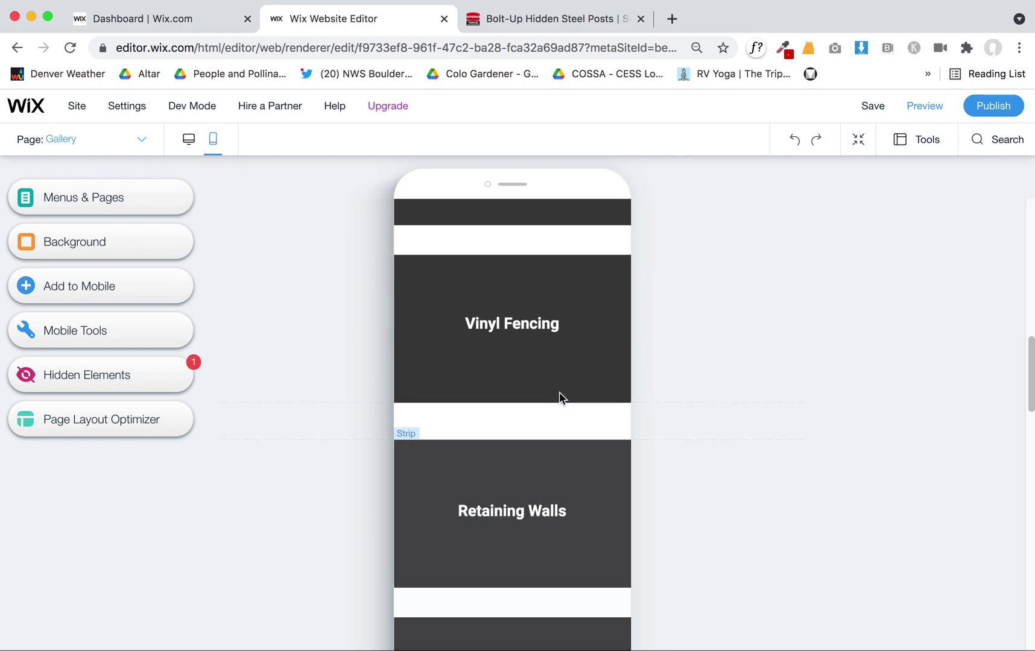
scroll(559, 395, "up", 7)
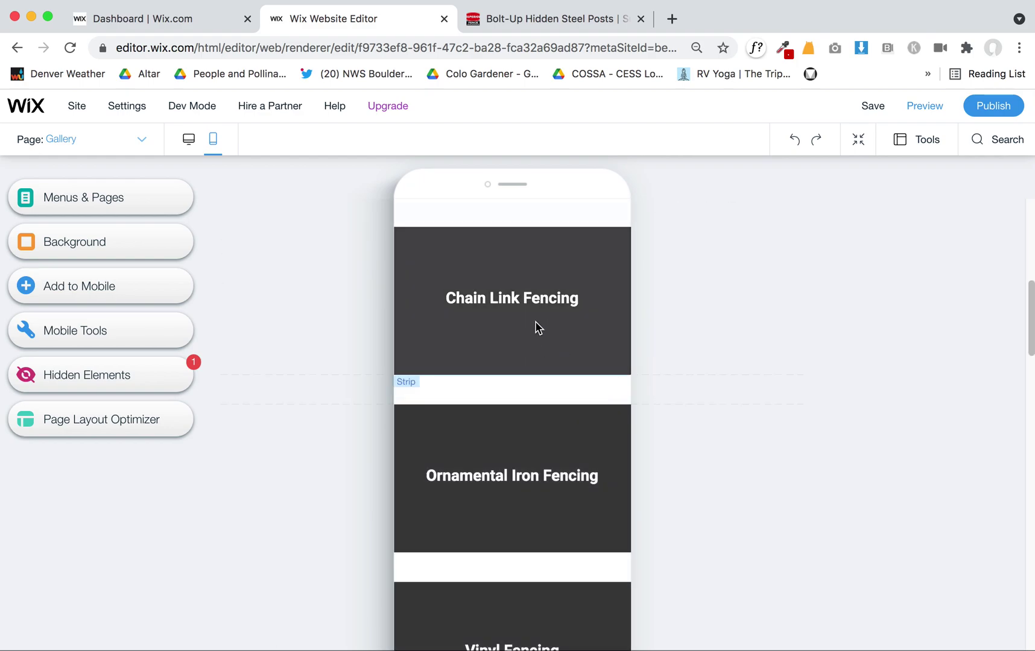
scroll(540, 398, "up", 3)
scroll(546, 408, "up", 3)
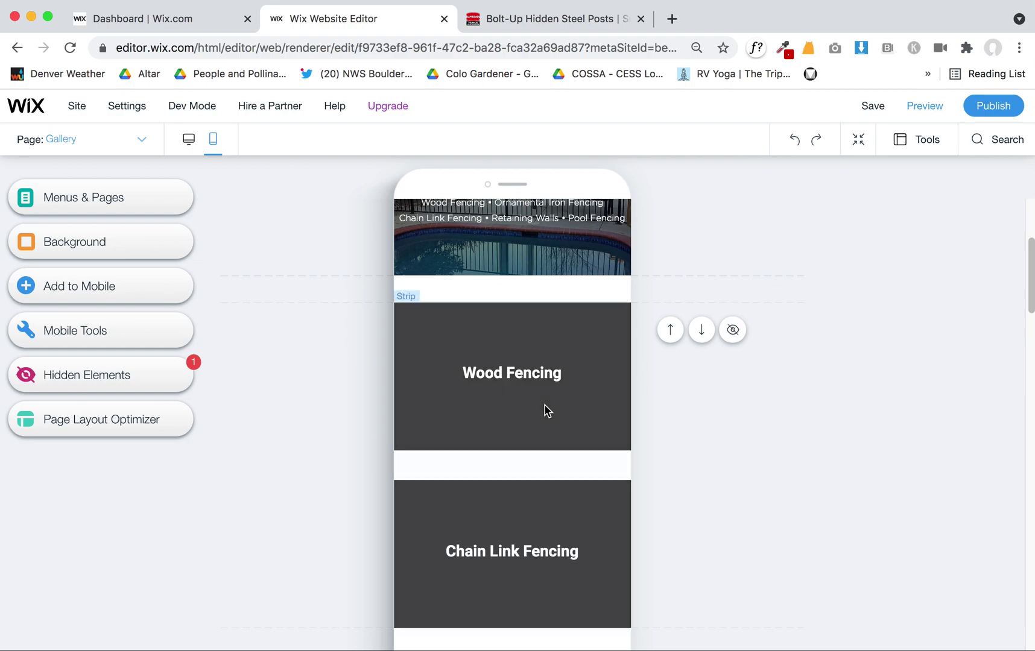
scroll(544, 413, "up", 3)
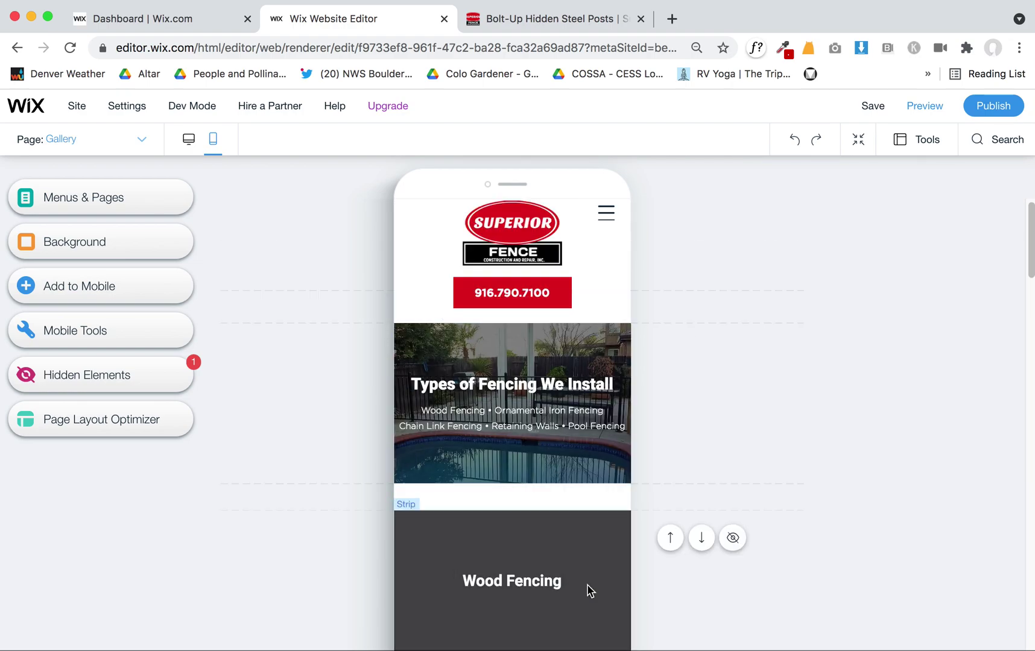
scroll(586, 588, "down", 2)
scroll(586, 583, "up", 2)
scroll(586, 580, "down", 5)
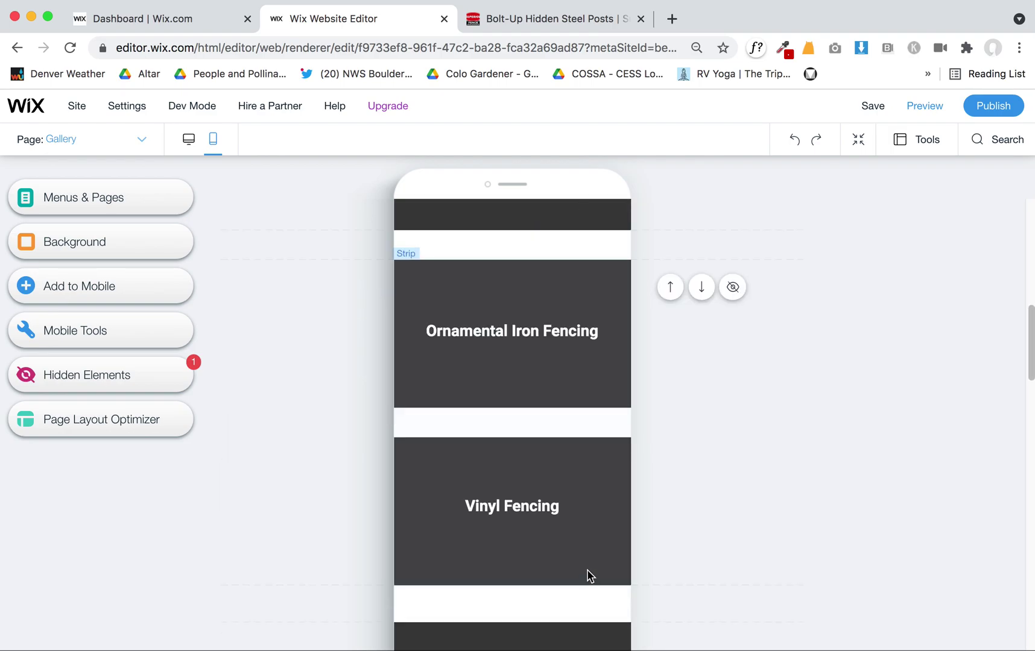
left_click(189, 141)
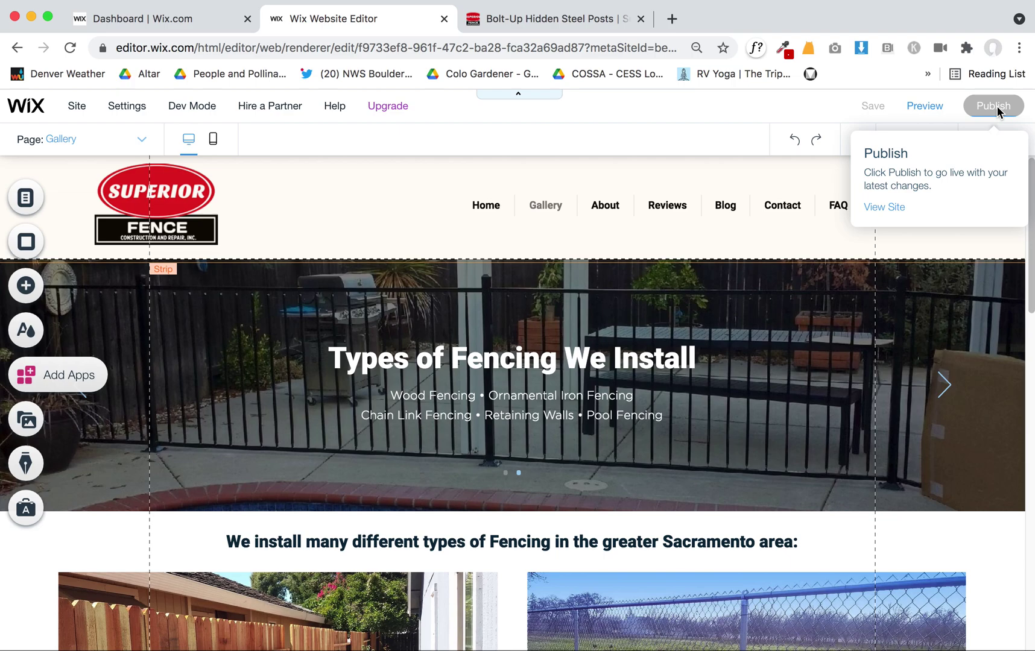
Step: Republish the site and open the Bolt-Up Hidden Steel Posts page from Menus & Pages
left_click(996, 106)
left_click(25, 197)
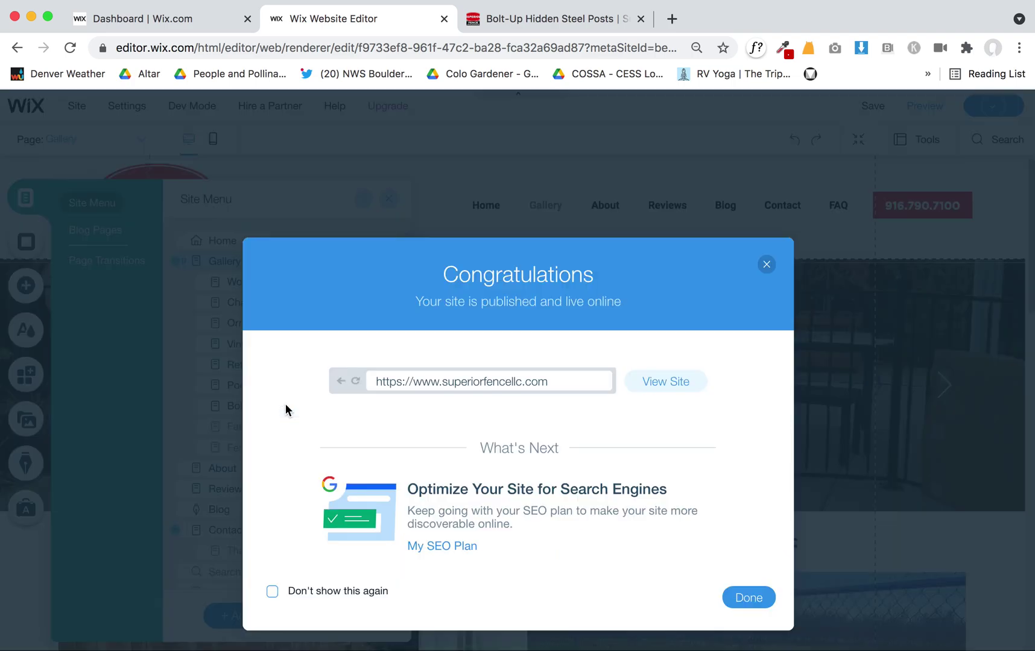
left_click(749, 597)
left_click(337, 404)
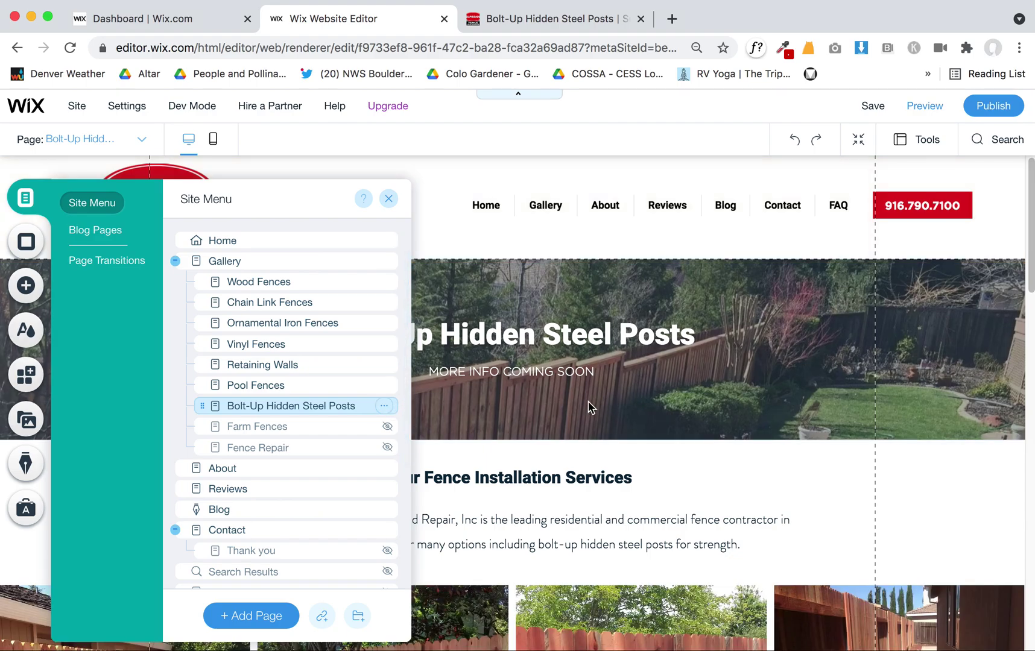
left_click(586, 398)
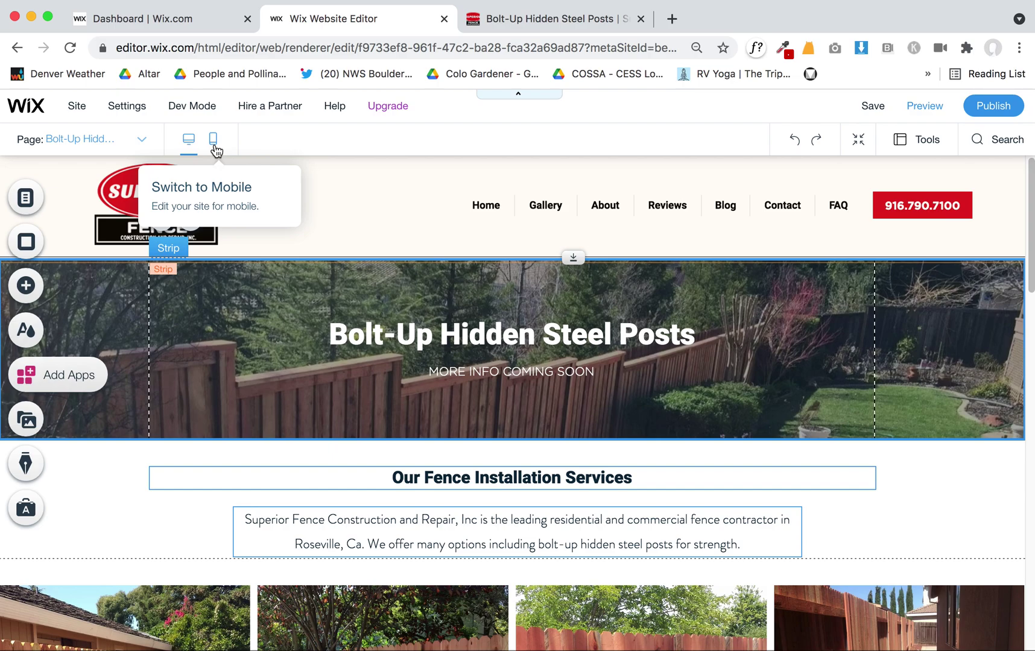
Step: Review the Bolt-Up Hidden Steel Posts page's options in Menus & Pages
left_click(25, 197)
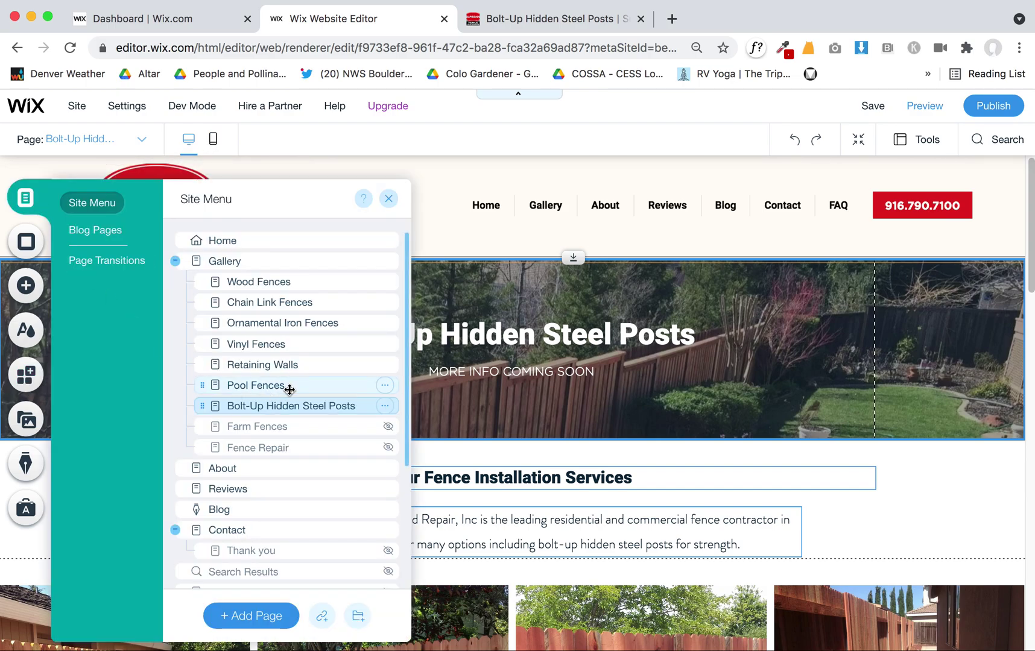
left_click(386, 408)
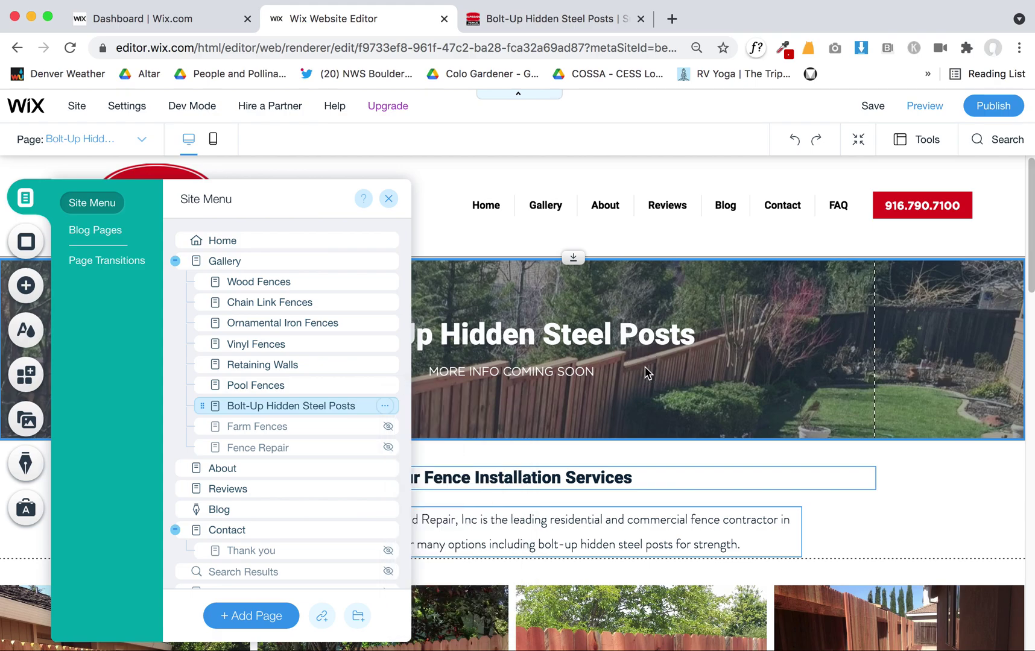
left_click(389, 199)
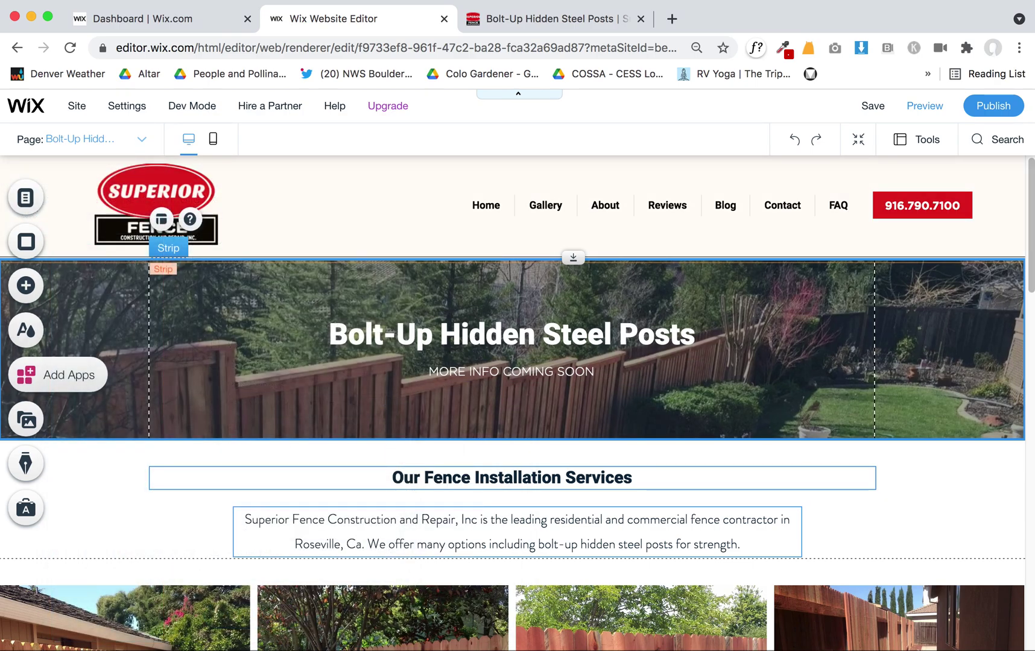